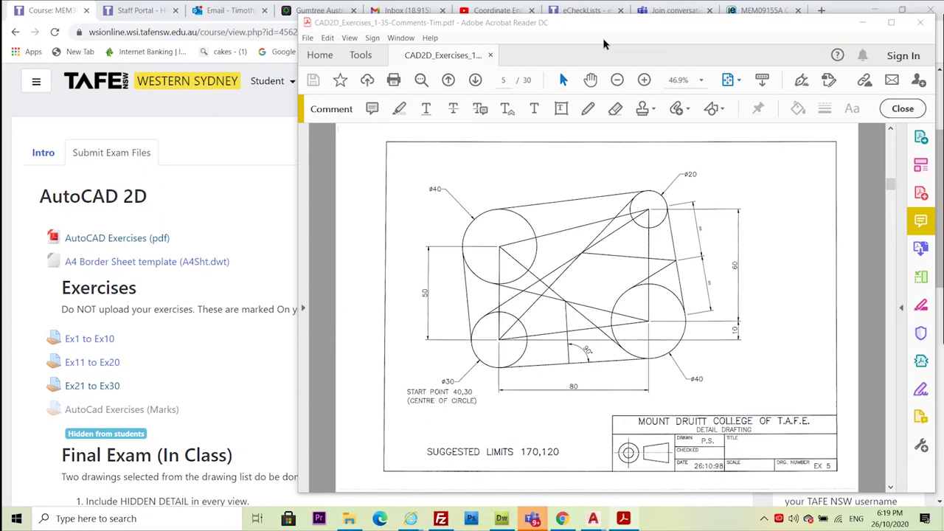
Drag the CAD2D exercises PDF window off the right edge to reveal the AutoCAD 2D course page
drag(682, 30, 464, 17)
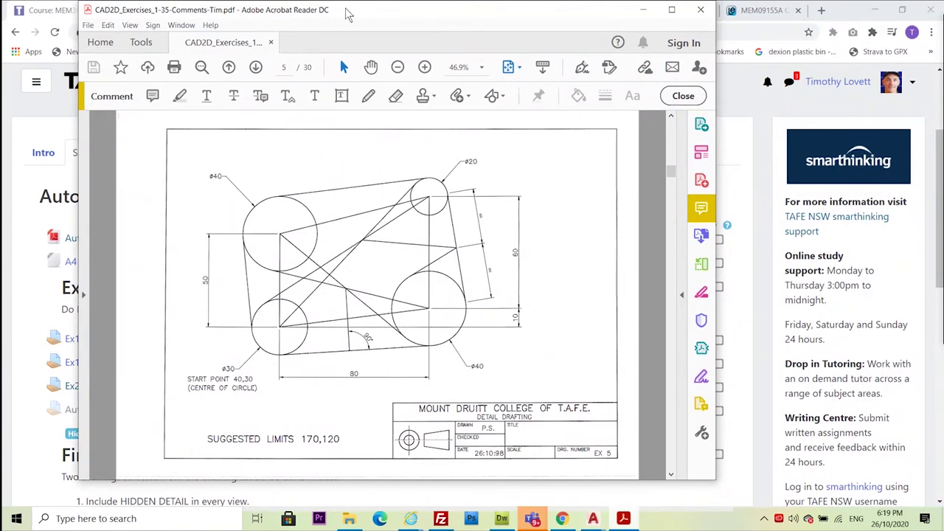
drag(363, 18, 756, 272)
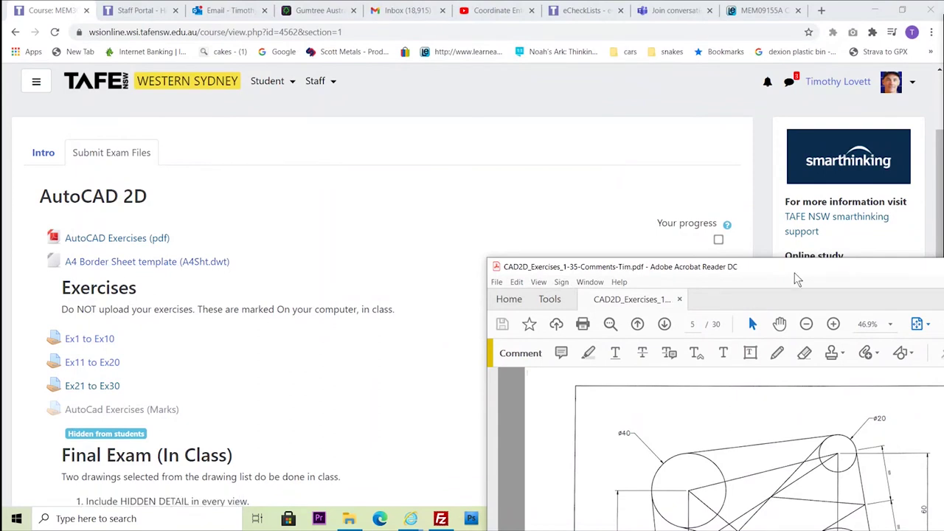
mouse_move(796, 275)
mouse_down()
mouse_move(643, 199)
mouse_move(509, 86)
mouse_move(478, 39)
mouse_move(485, 34)
mouse_up()
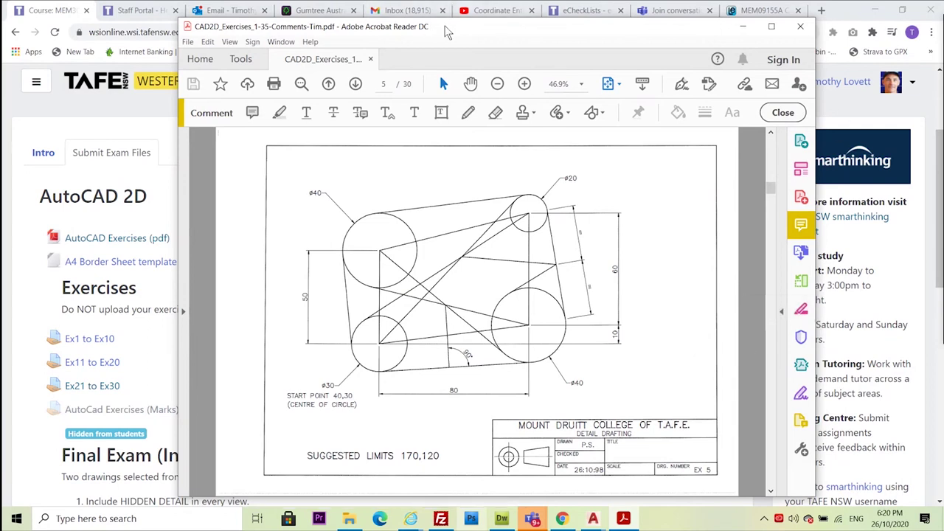
drag(445, 33, 943, 33)
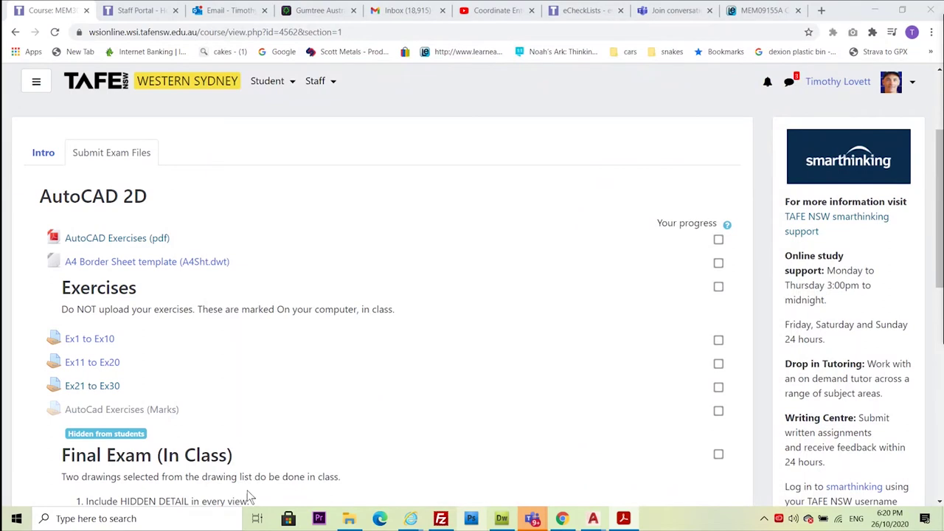
Start saving the A4 Border Sheet template link, cancel, then switch to AutoCAD's Drawing4
right_click(144, 268)
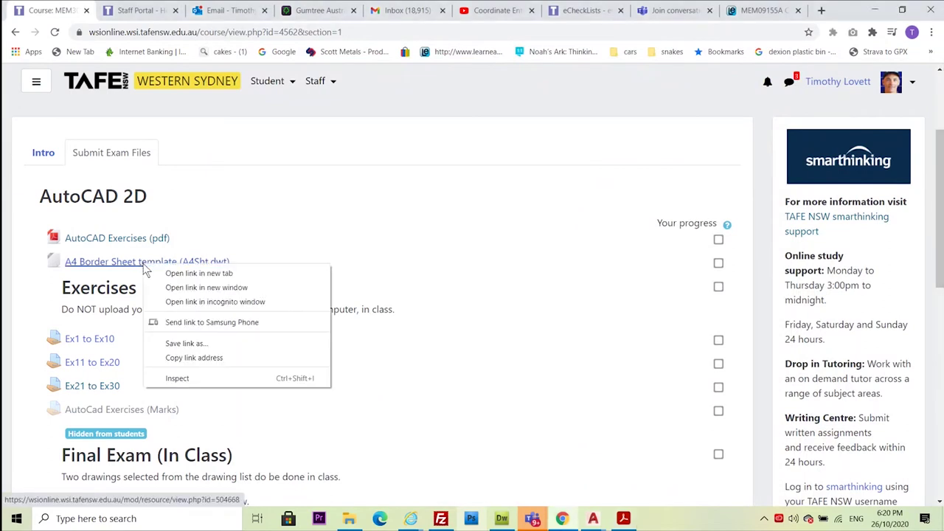
click(184, 344)
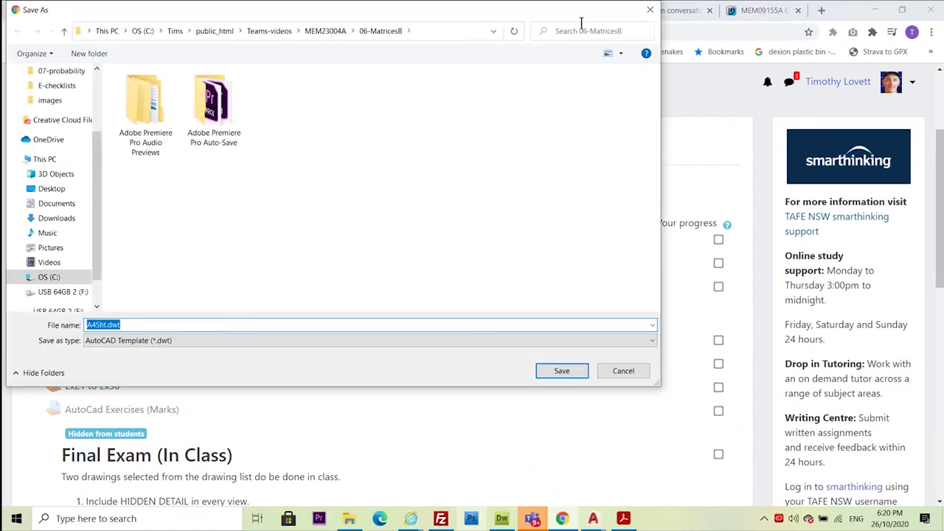
click(651, 10)
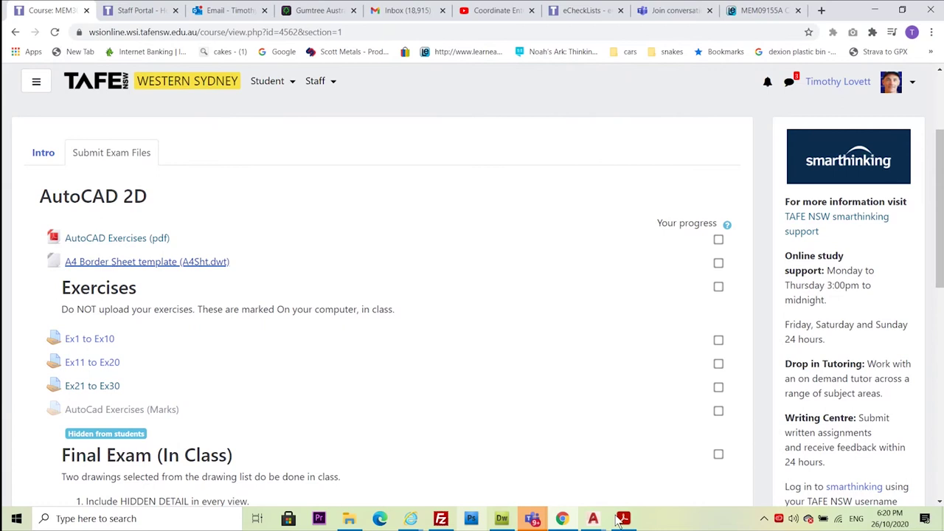
click(593, 518)
Bring up Drawing4 and start the LINE command while zooming around the border and title block
click(659, 481)
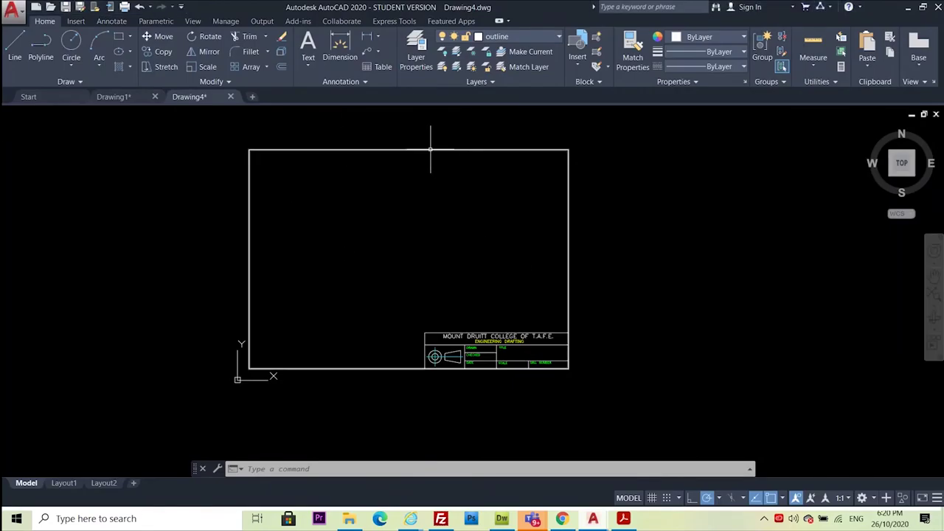
scroll(236, 377, up, 3)
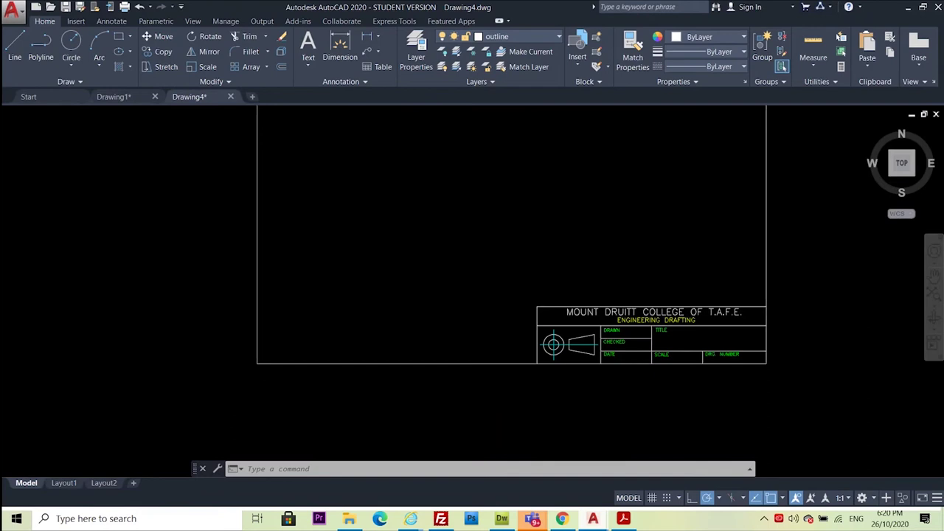
click(20, 37)
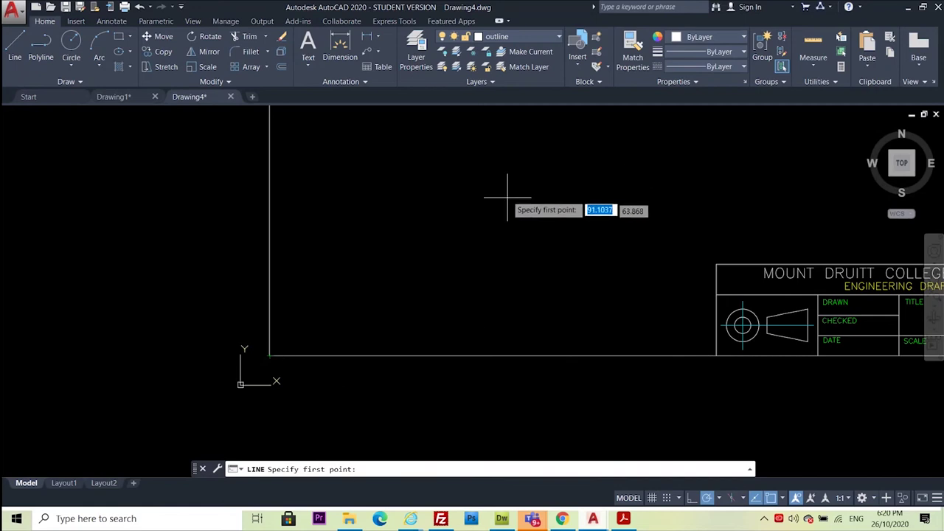
scroll(348, 329, down, 6)
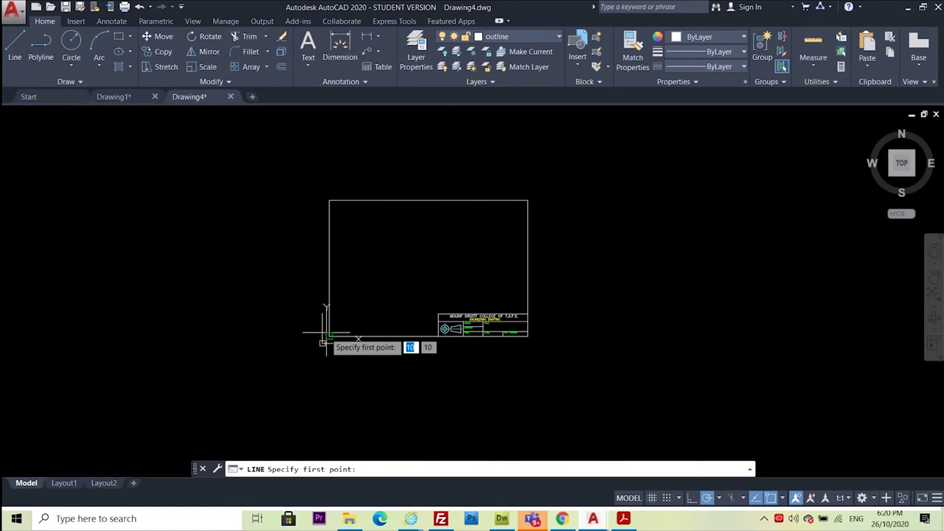
scroll(324, 342, up, 4)
scroll(235, 363, down, 2)
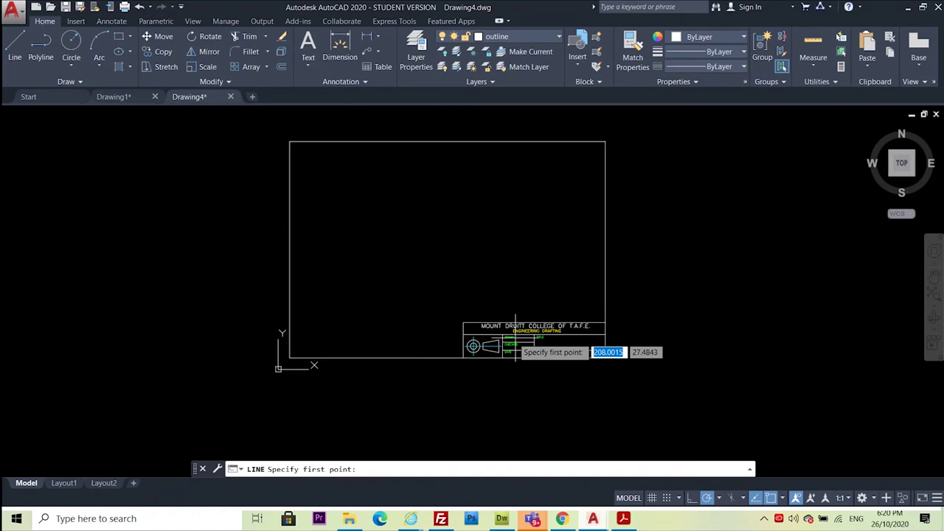
scroll(517, 339, up, 3)
scroll(589, 343, up, 2)
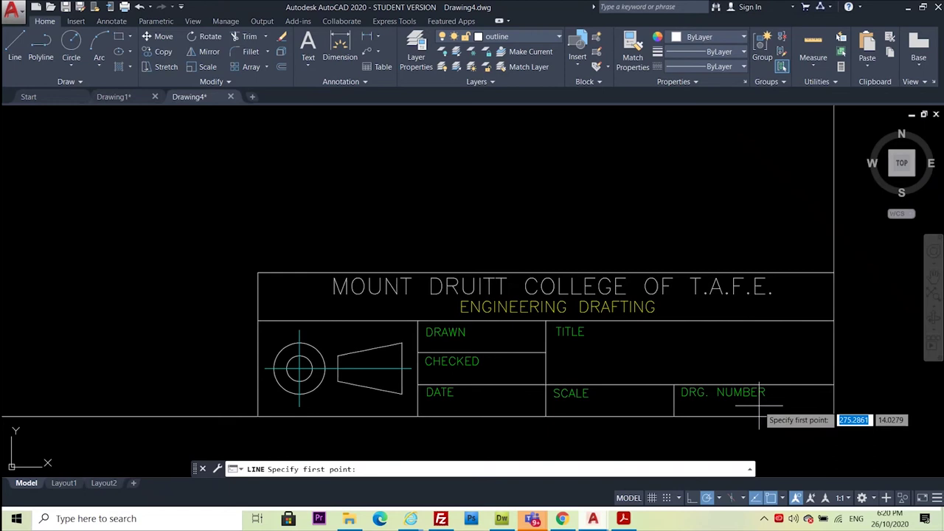
scroll(745, 435, down, 3)
scroll(509, 332, down, 2)
scroll(477, 274, up, 2)
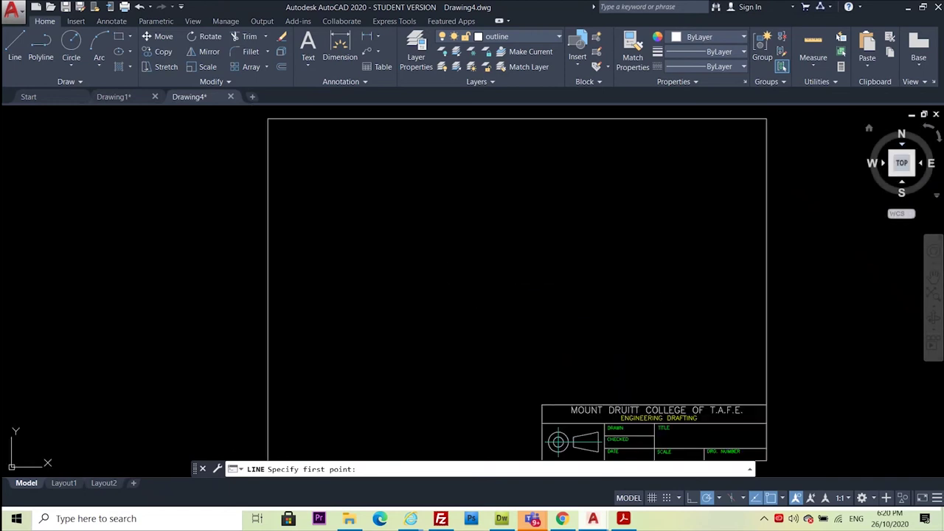
key(alt+Tab)
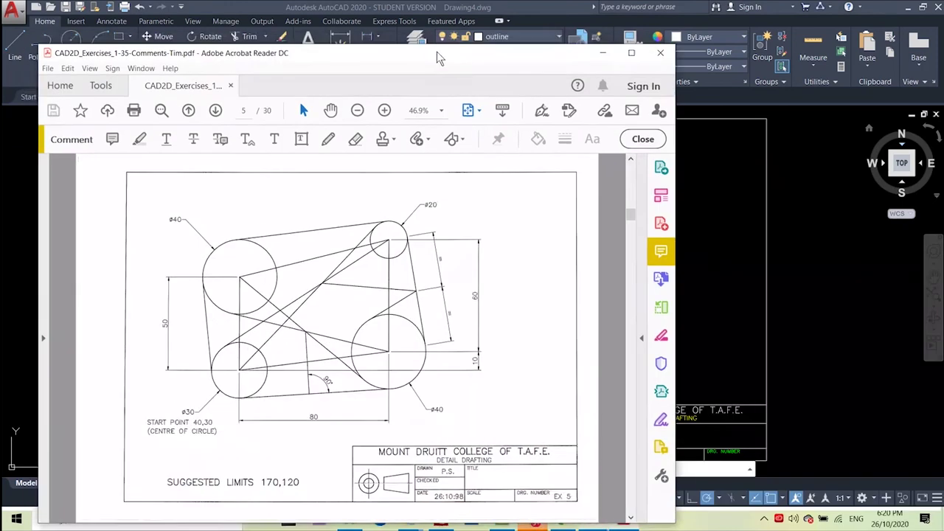
drag(437, 51, 527, 53)
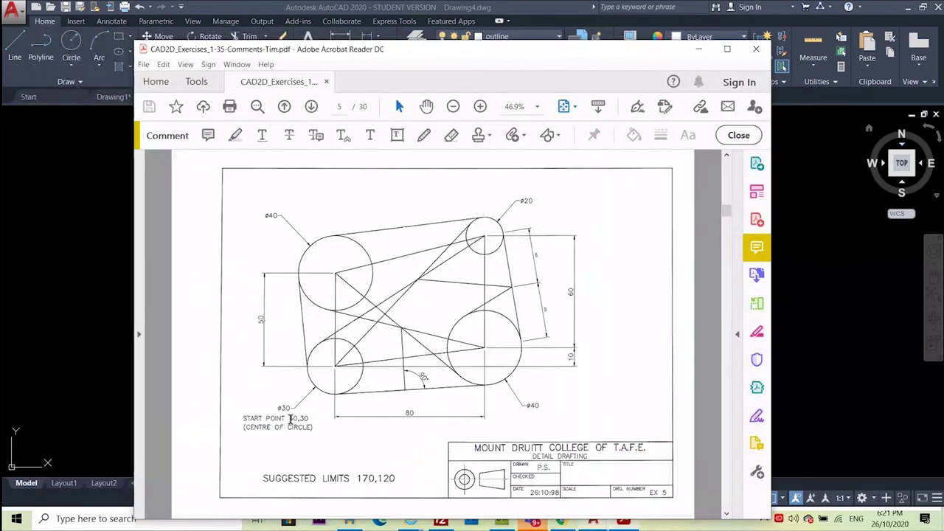
drag(290, 418, 310, 419)
mouse_move(369, 49)
mouse_down()
mouse_move(400, 44)
mouse_move(935, 116)
mouse_up()
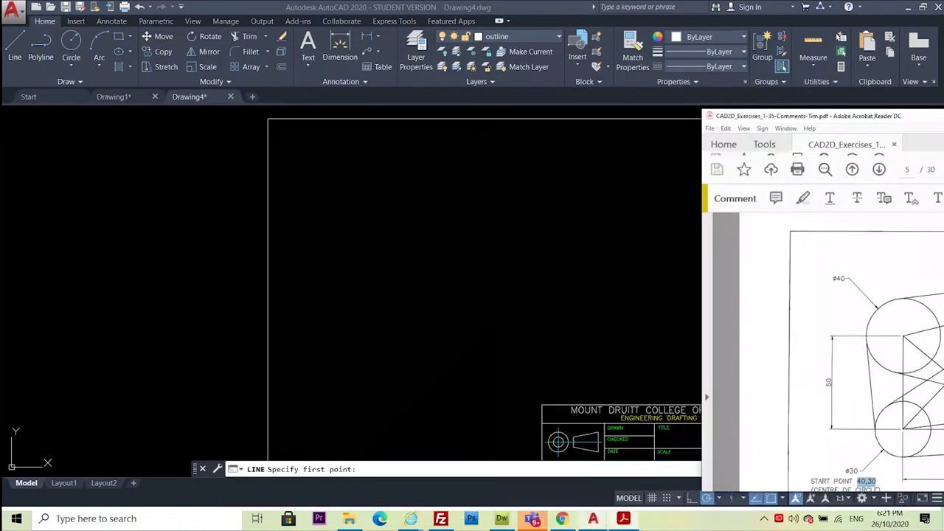
key(alt+Tab)
key(alt+Tab)
drag(849, 286, 671, 50)
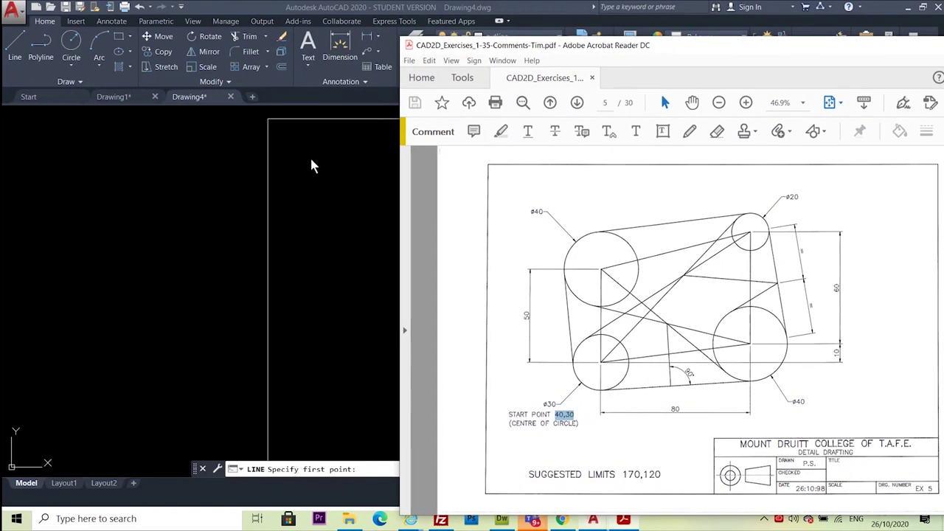
Start a centre-radius circle centred at coordinates 80,90
click(146, 221)
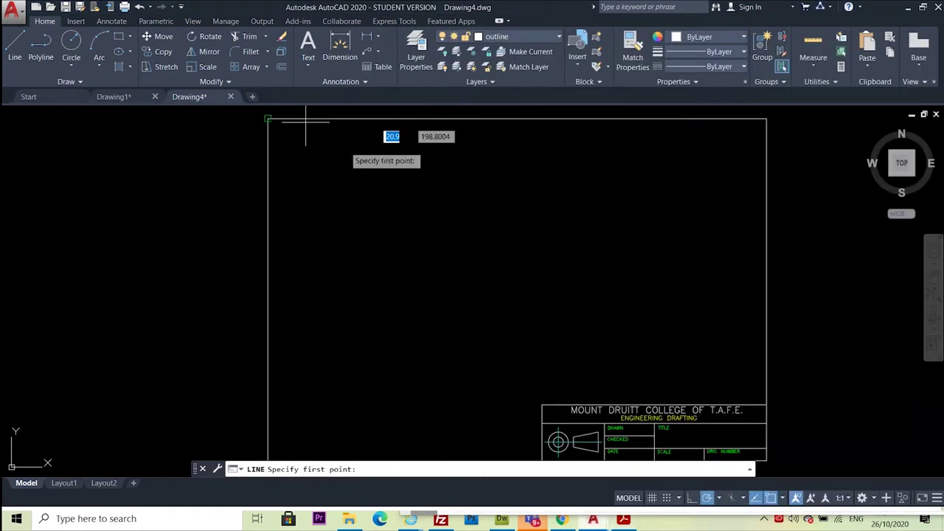
scroll(59, 137, down, 2)
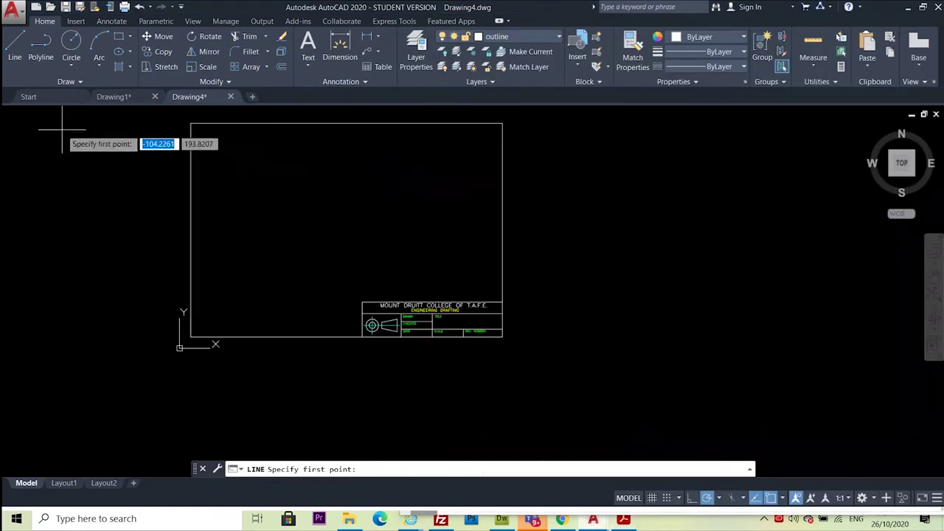
click(71, 41)
scroll(298, 249, up, 1)
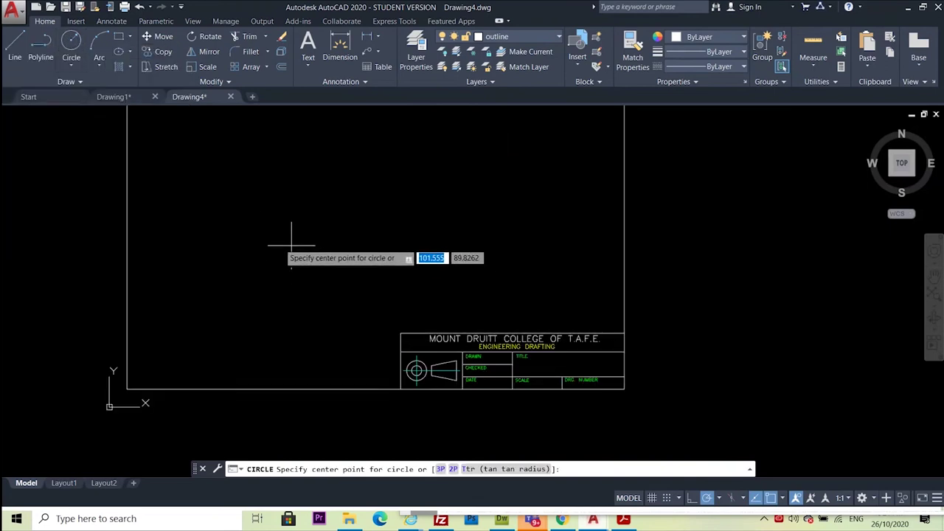
mouse_move(291, 245)
middle_down()
mouse_move(312, 238)
mouse_move(406, 267)
middle_up()
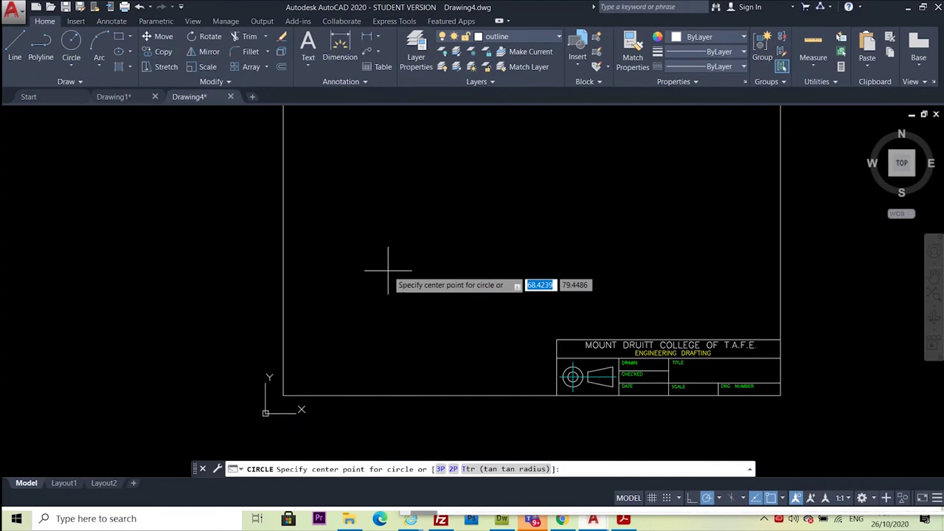
text(80)
key(Tab)
text(90)
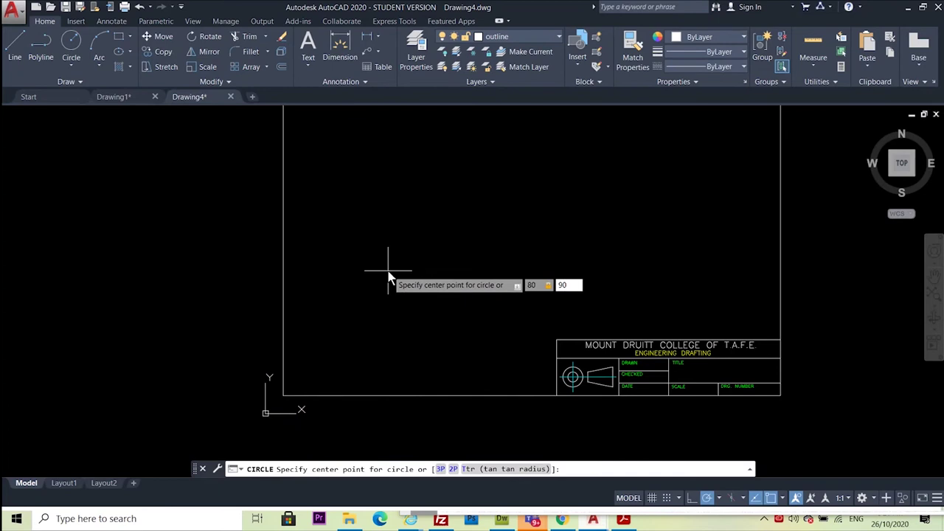
key(Return)
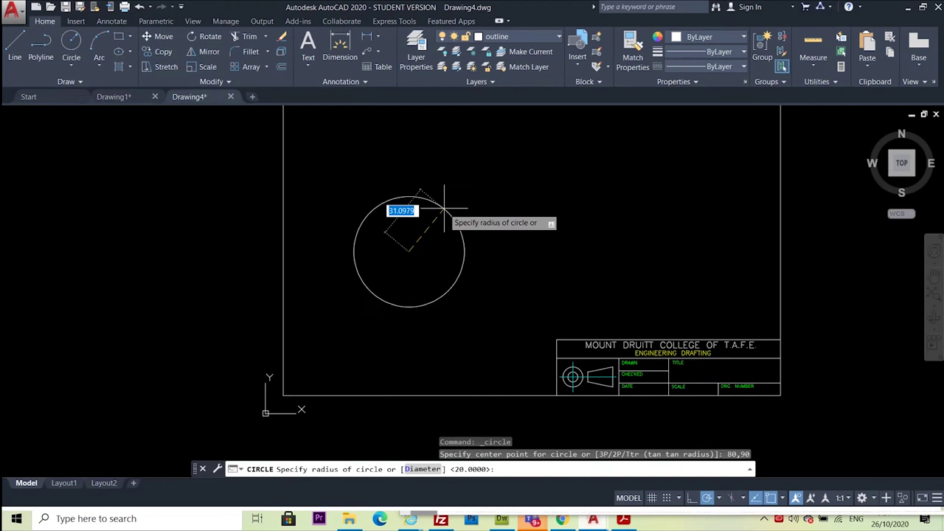
Give the circle a diameter of 30, then check the exercise PDF and return
right_click(446, 207)
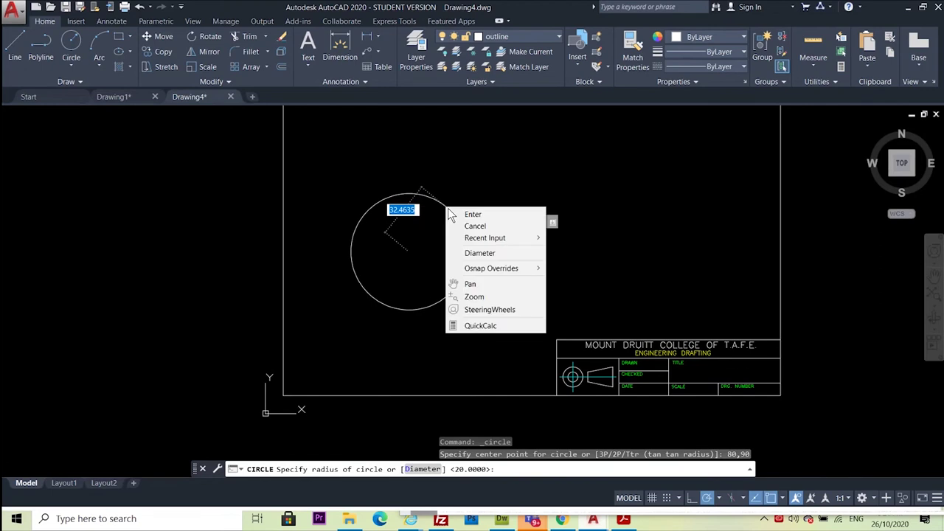
click(472, 252)
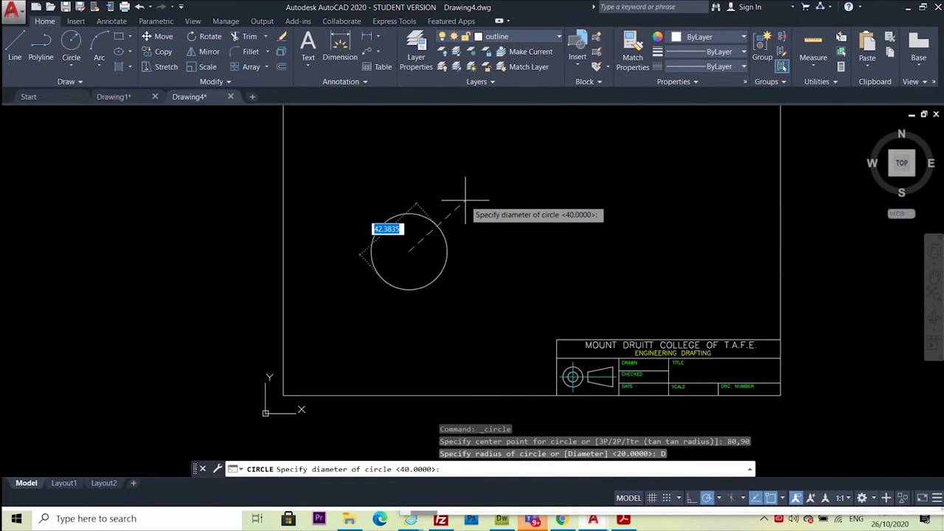
text(30)
key(Return)
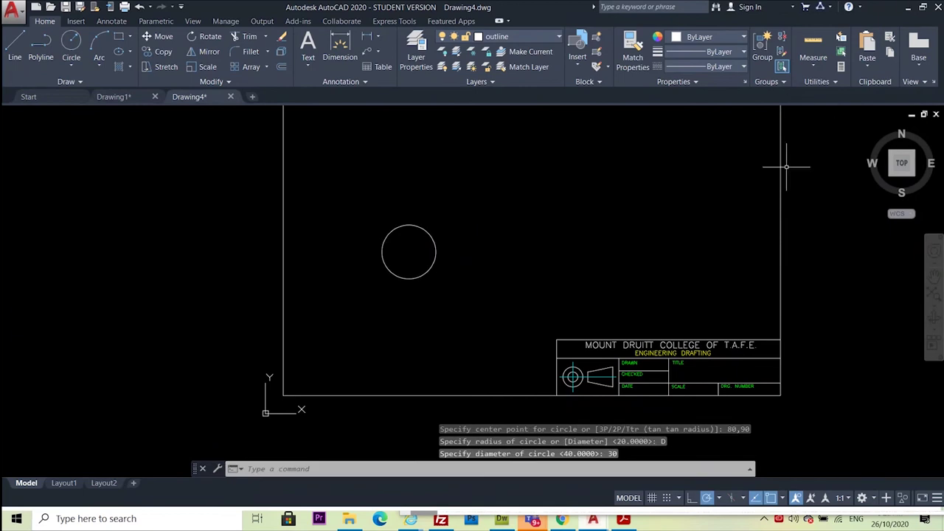
key(alt+Tab)
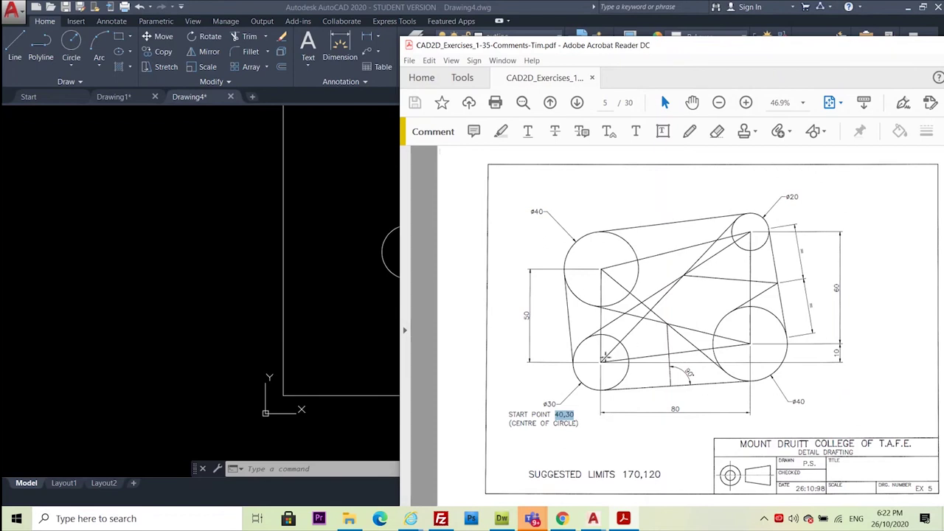
click(201, 223)
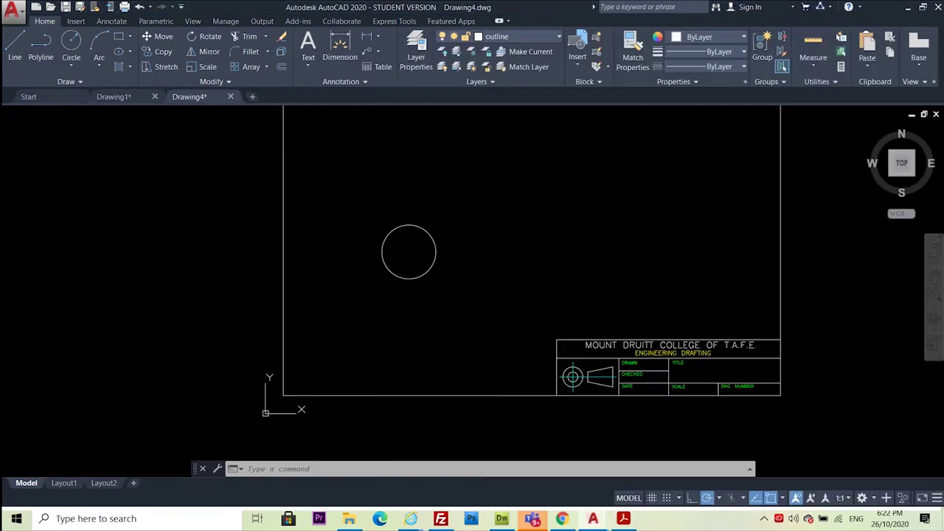
Draw a 50-unit vertical line upward from the 30-diameter circle's centre
click(14, 47)
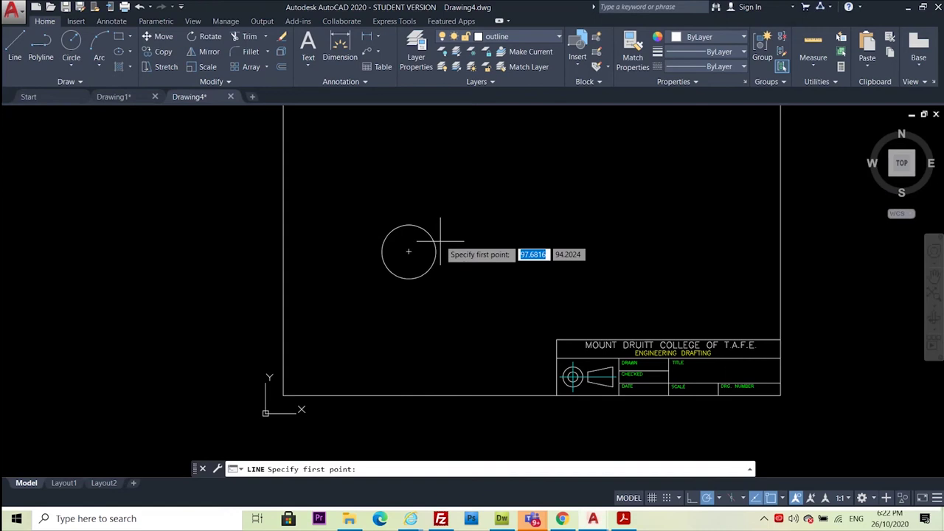
scroll(437, 198, up, 2)
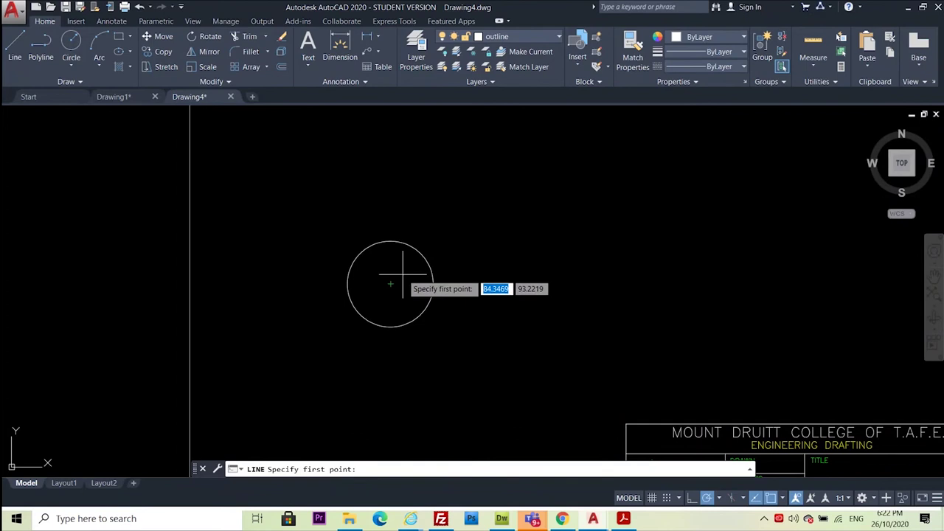
click(391, 284)
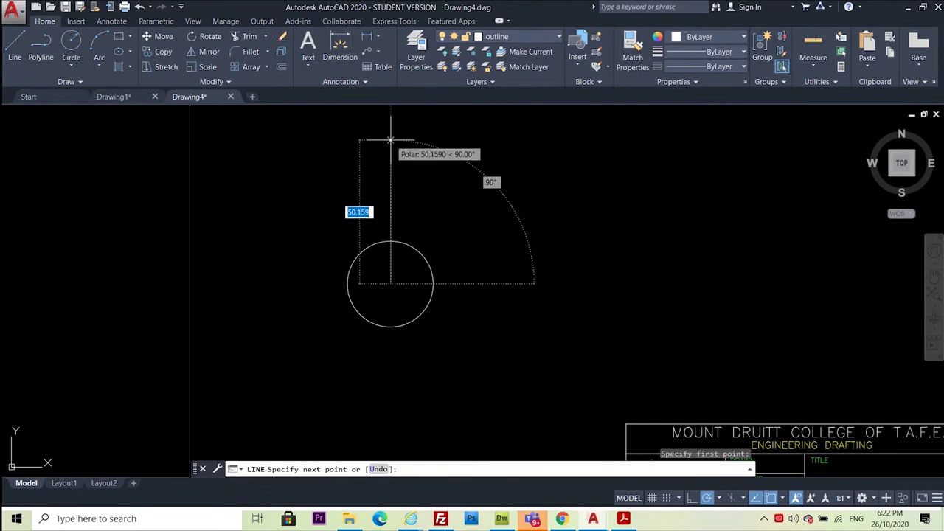
text(5)
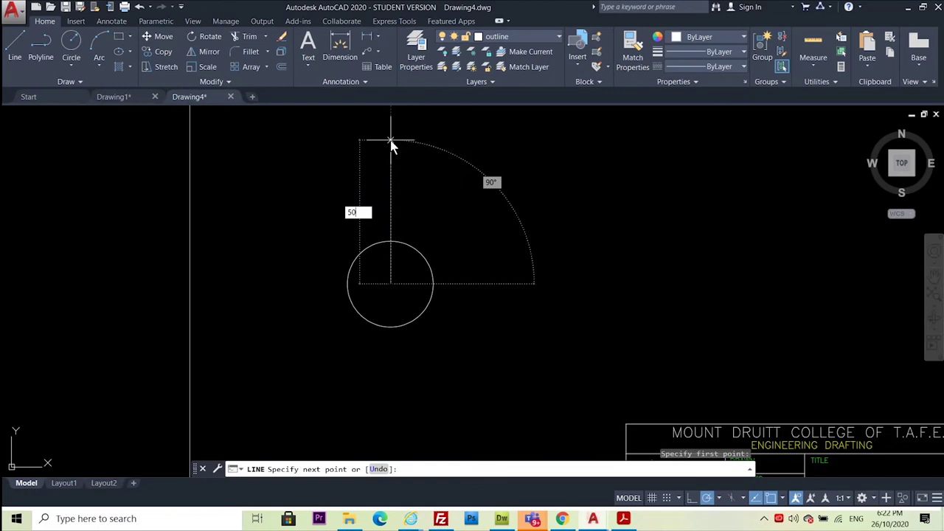
text(0)
key(Return)
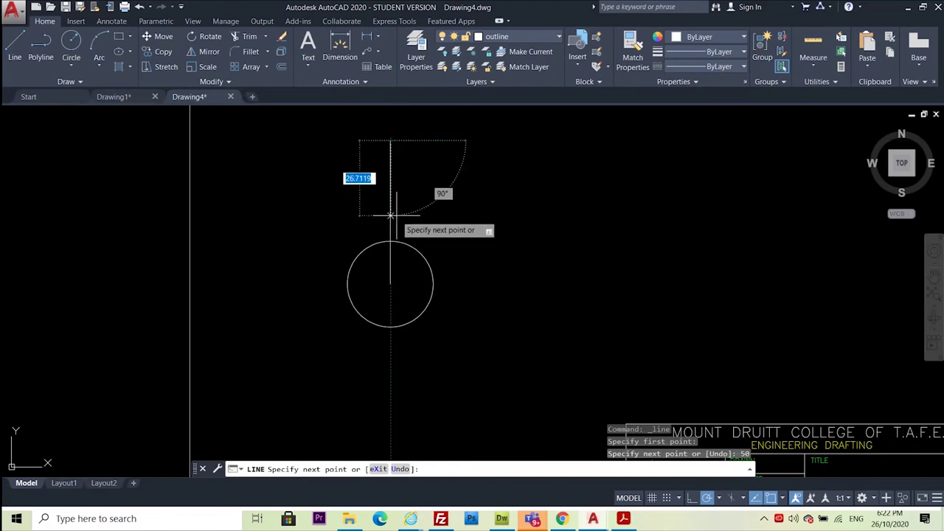
key(Escape)
scroll(316, 270, down, 1)
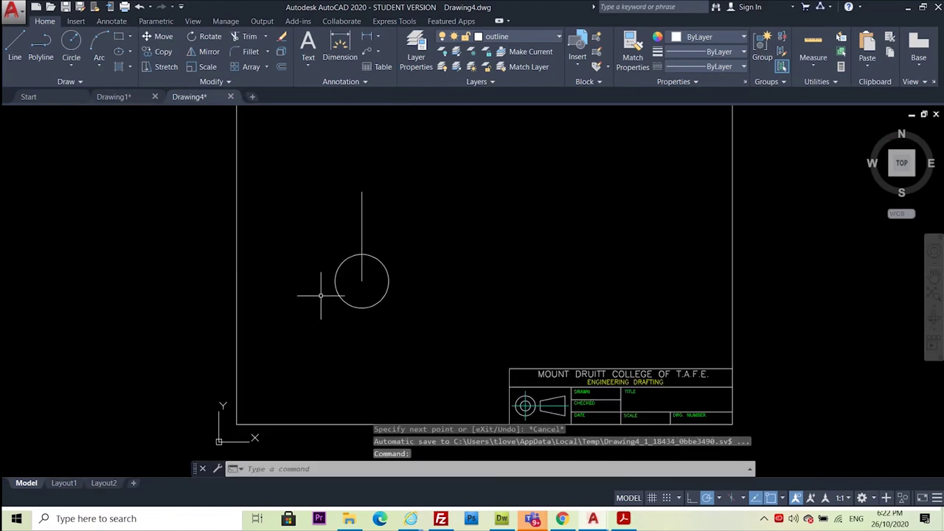
Draw a 40-diameter circle centred on the vertical line's top endpoint
click(72, 44)
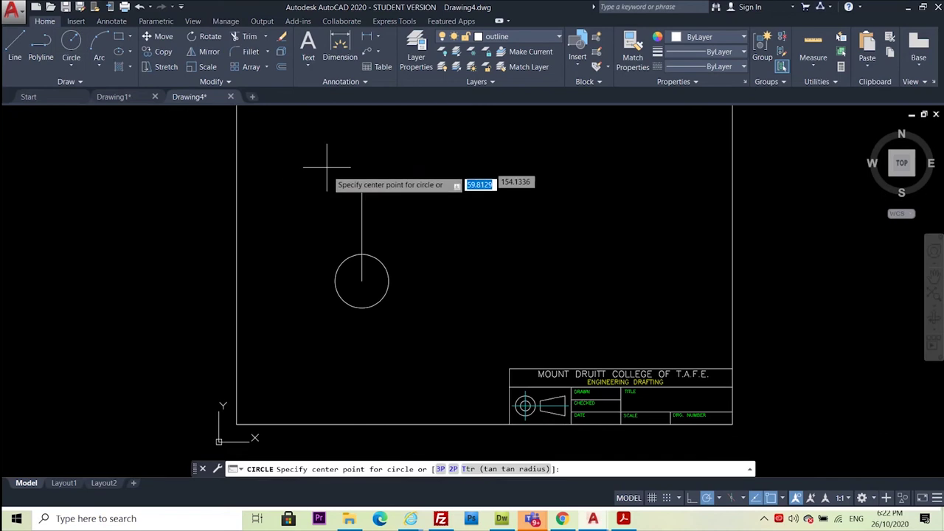
click(361, 192)
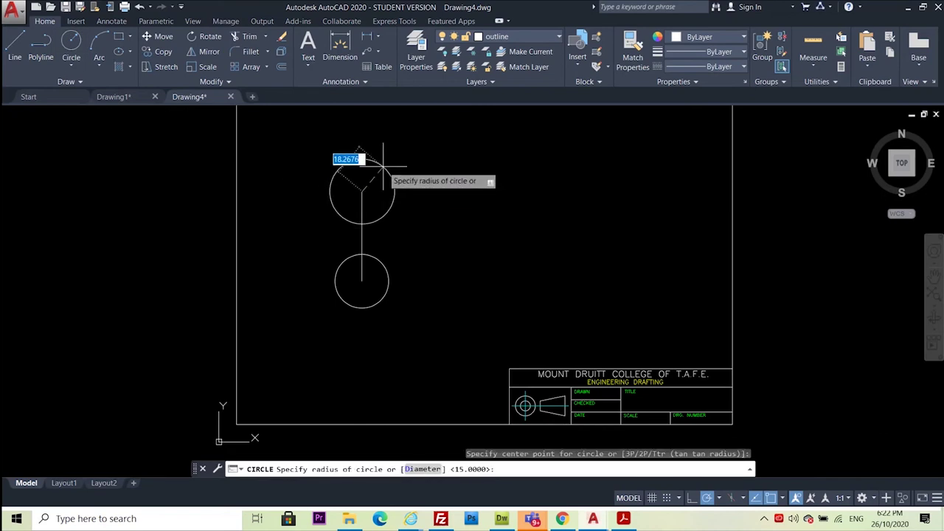
right_click(391, 161)
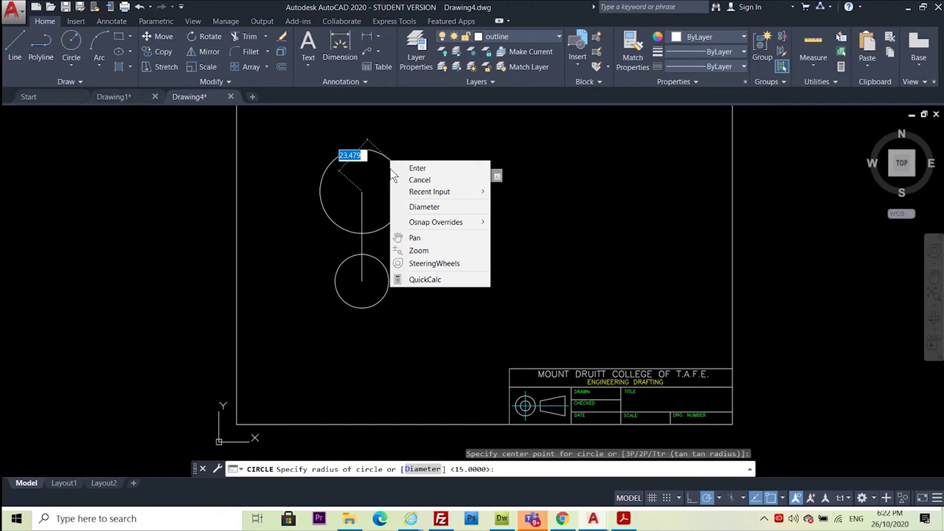
click(424, 207)
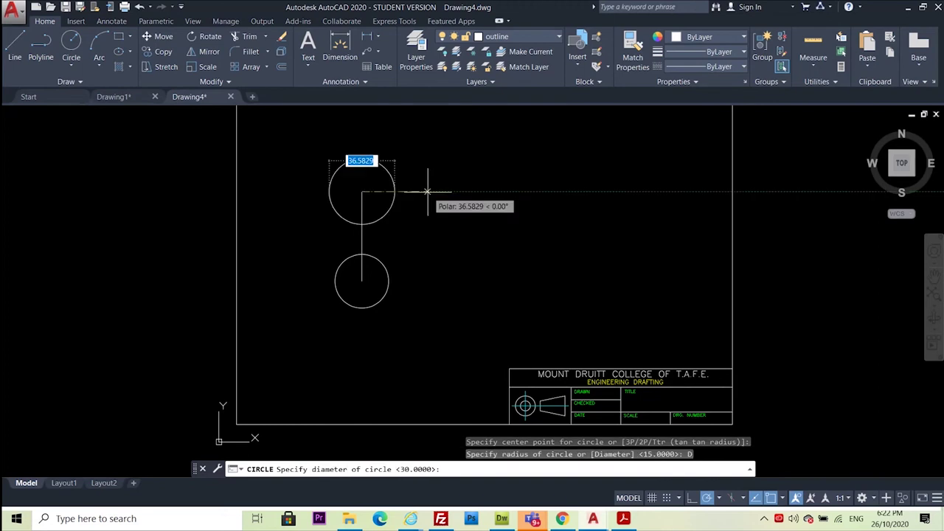
text(40)
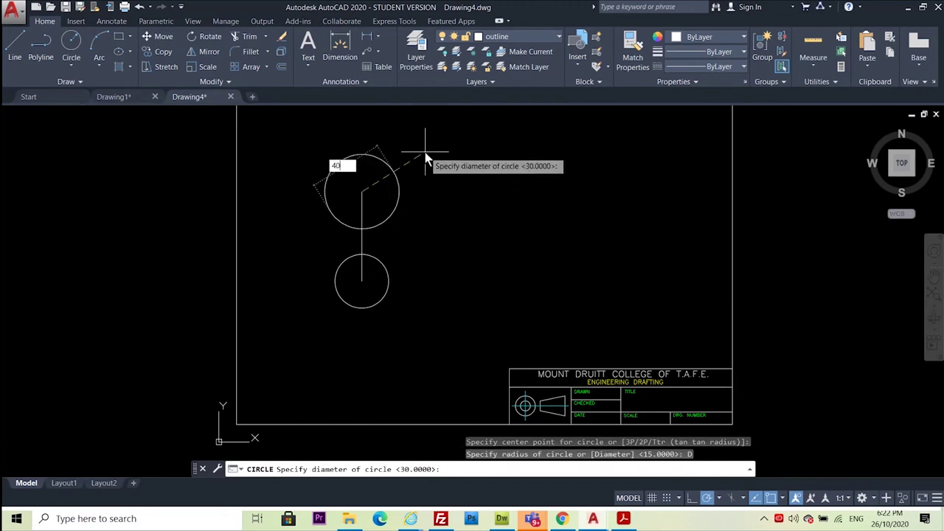
key(Return)
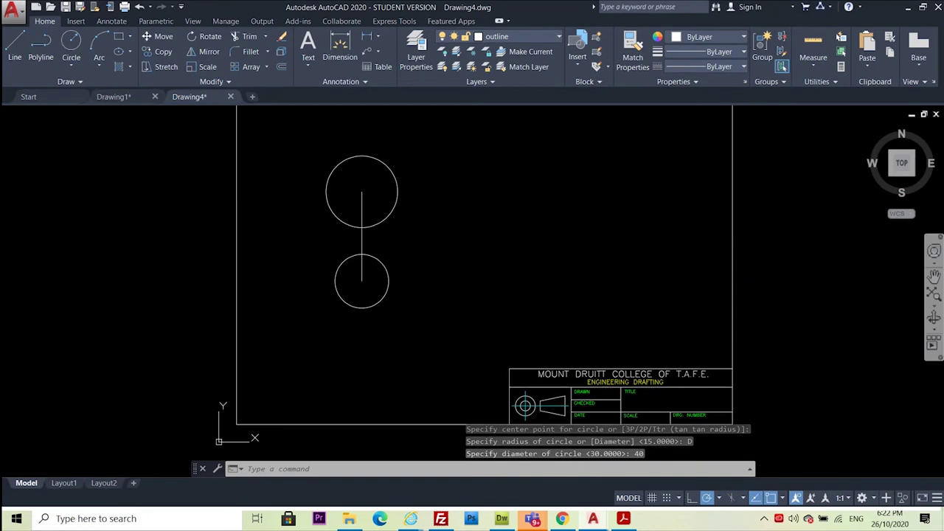
Check the exercise PDF, then start a new LINE command with L
key(alt+Tab)
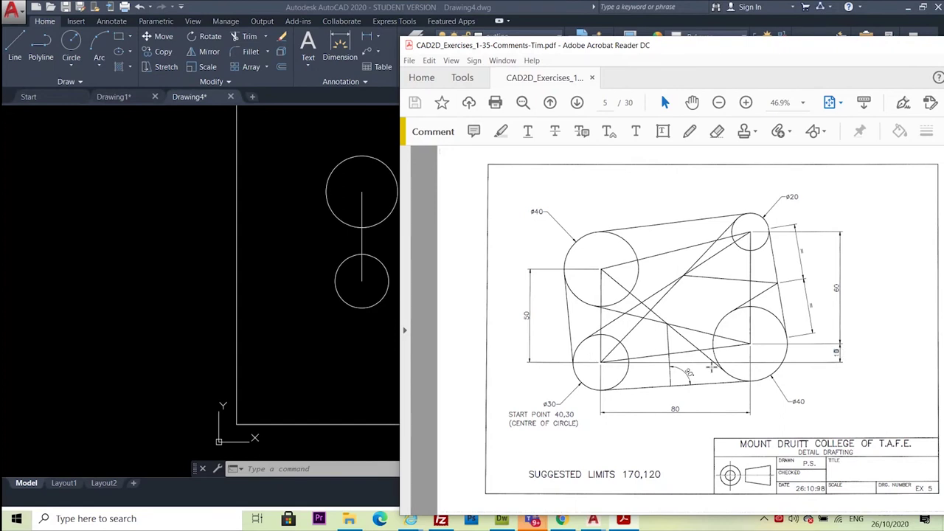
click(304, 270)
scroll(481, 226, up, 2)
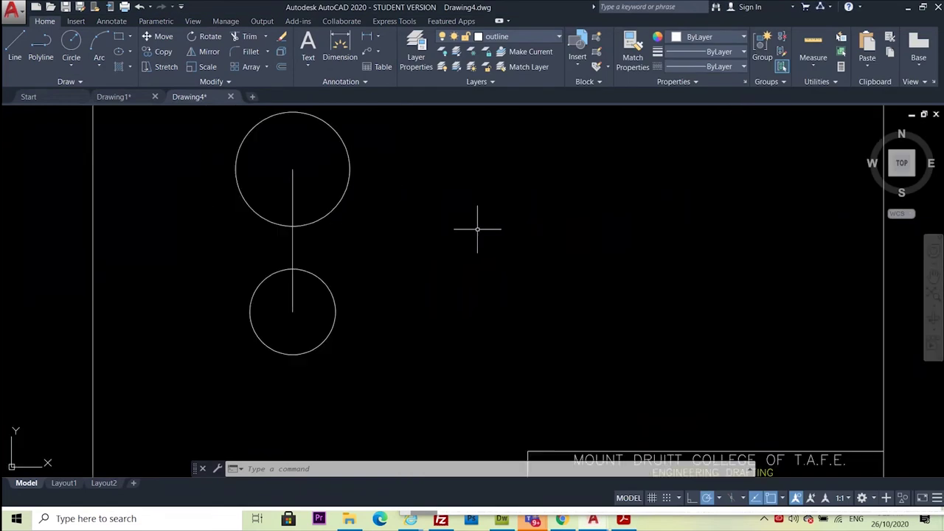
key(l)
key(Return)
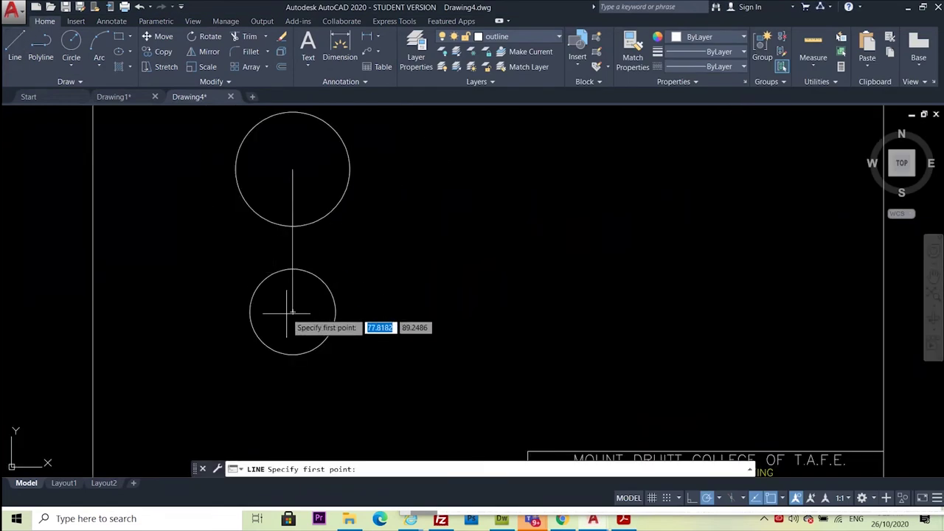
click(293, 311)
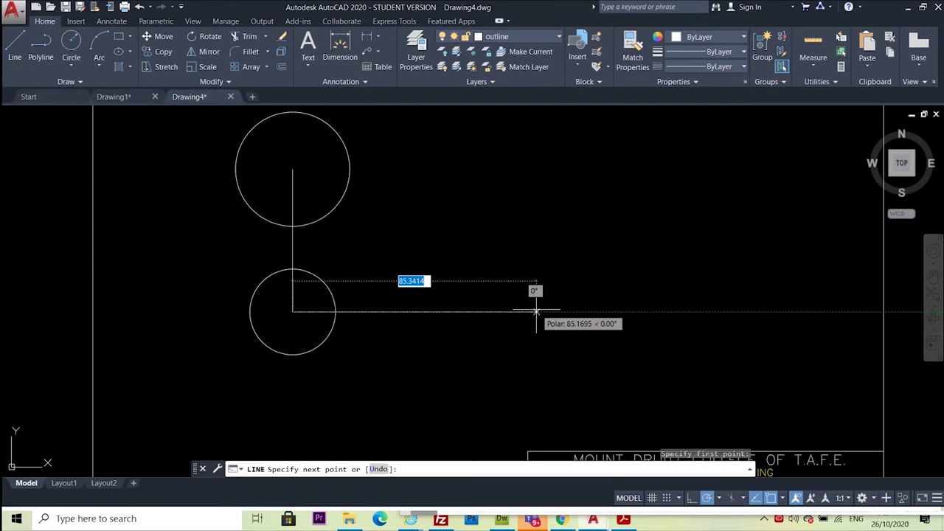
text(80)
key(Return)
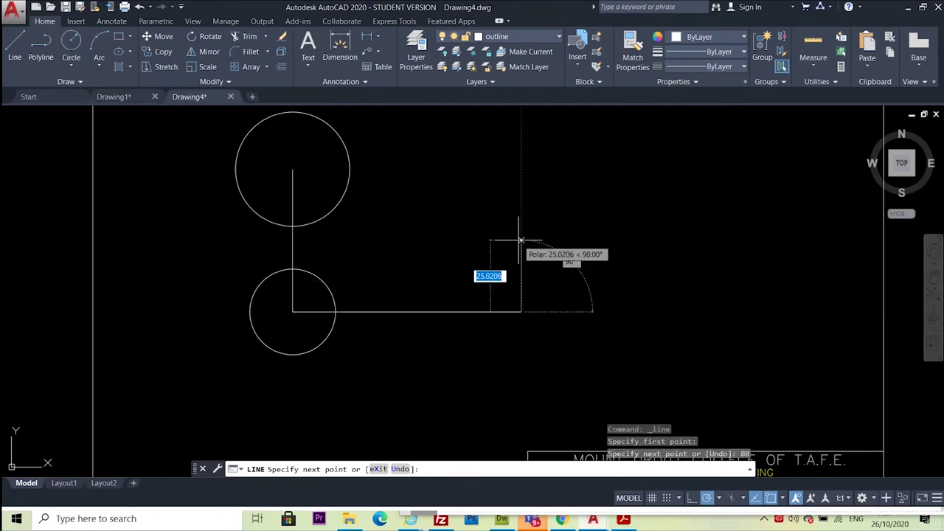
text(10)
key(Return)
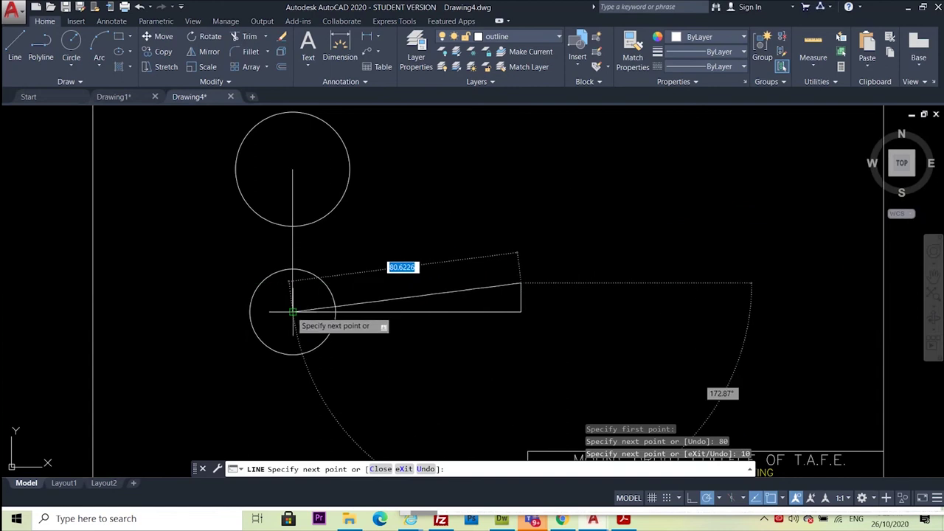
key(Escape)
click(552, 253)
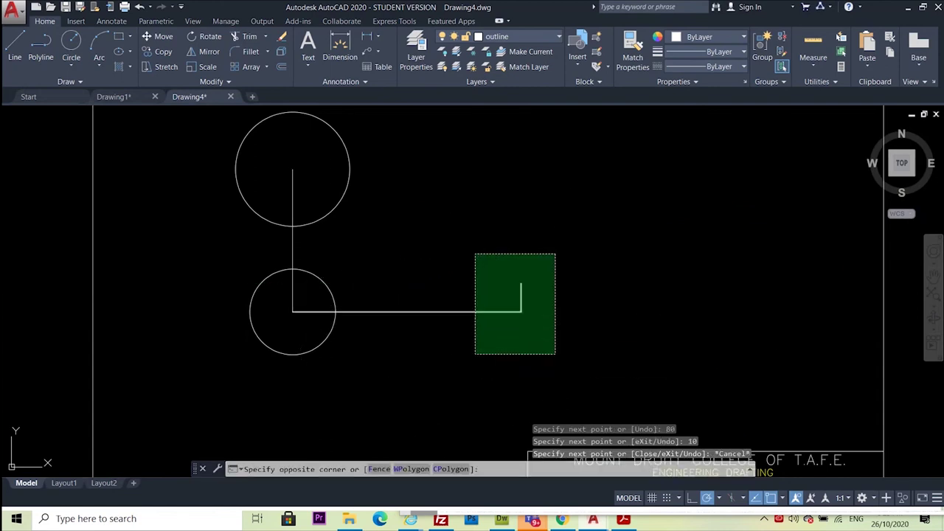
click(475, 354)
key(Delete)
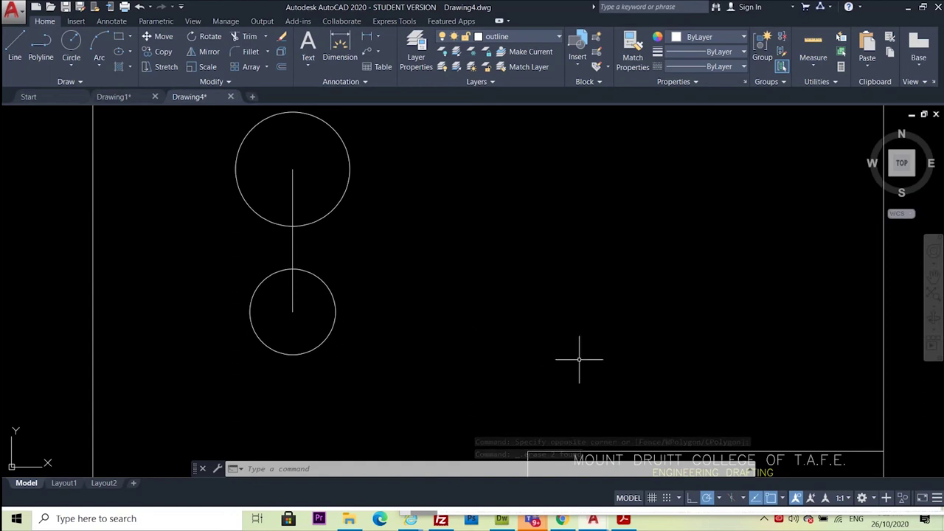
click(561, 519)
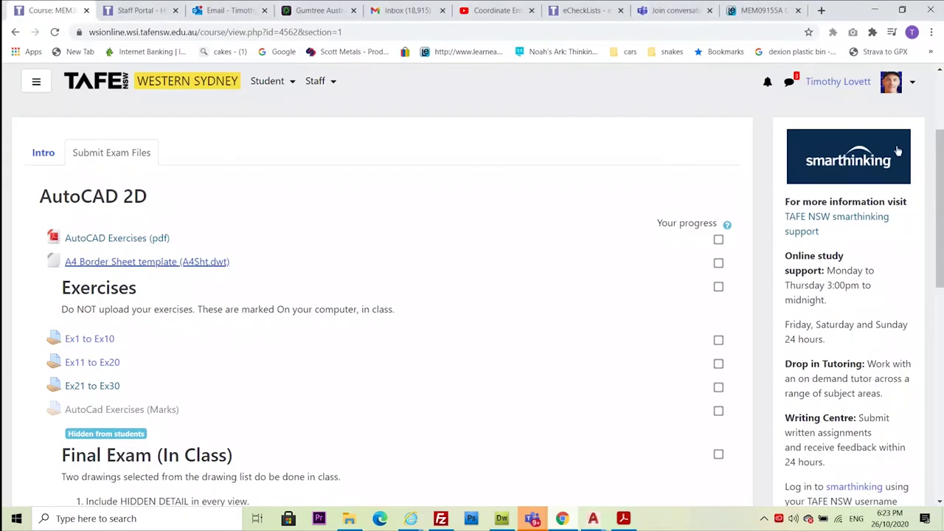
drag(937, 148, 940, 310)
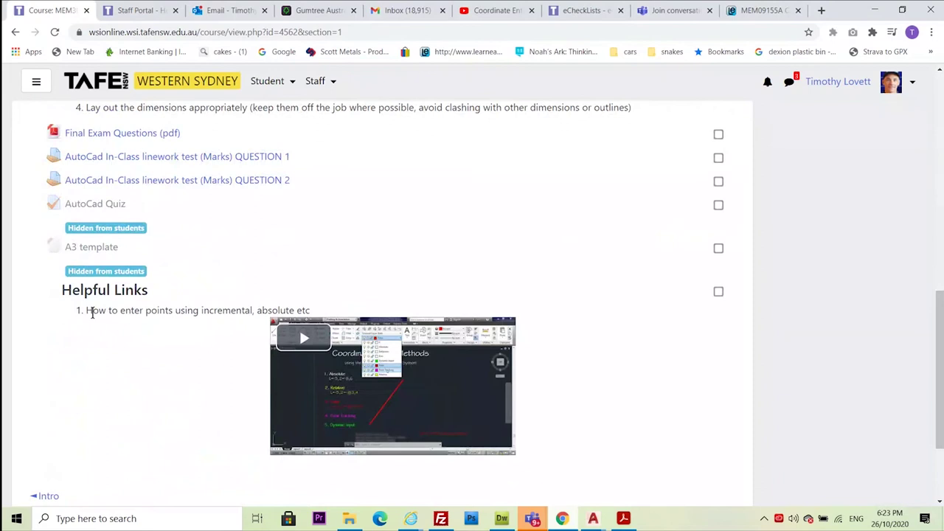
drag(87, 311, 316, 321)
click(593, 519)
click(639, 479)
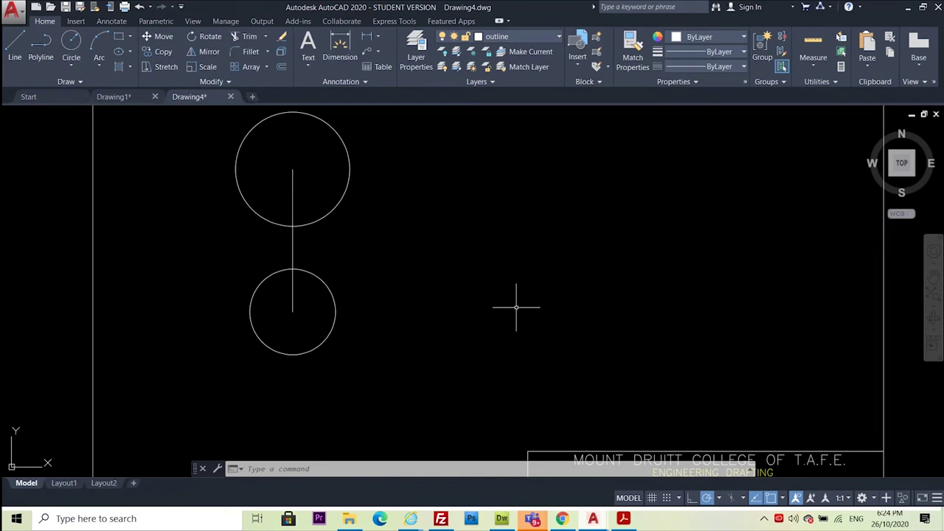
key(ctrl+9)
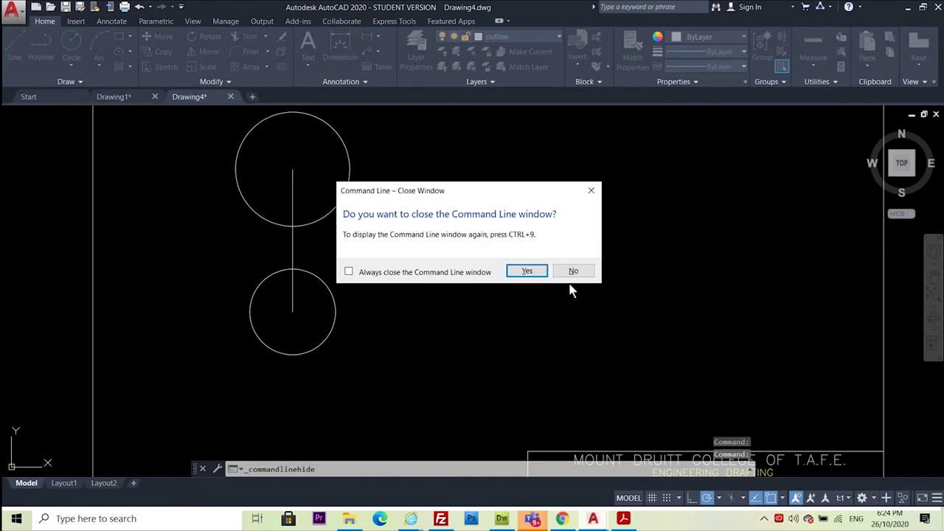
click(528, 272)
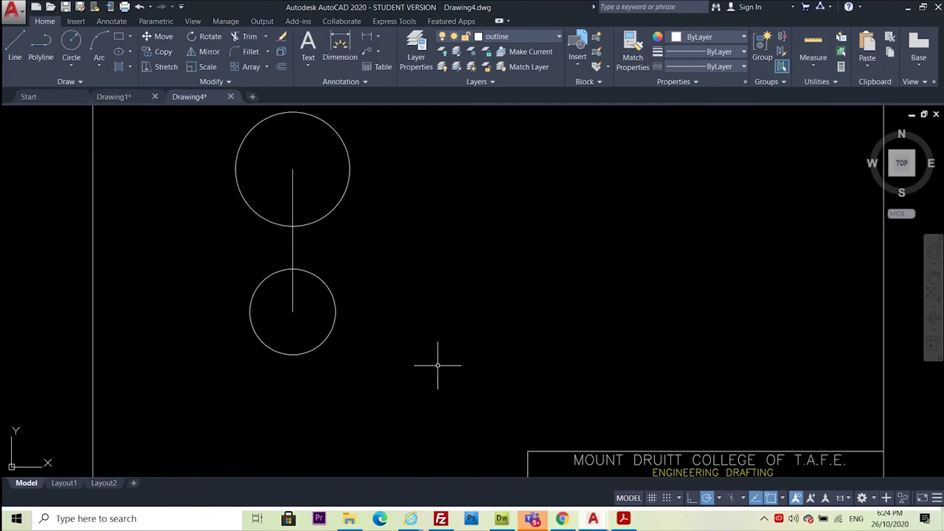
key(ctrl+9)
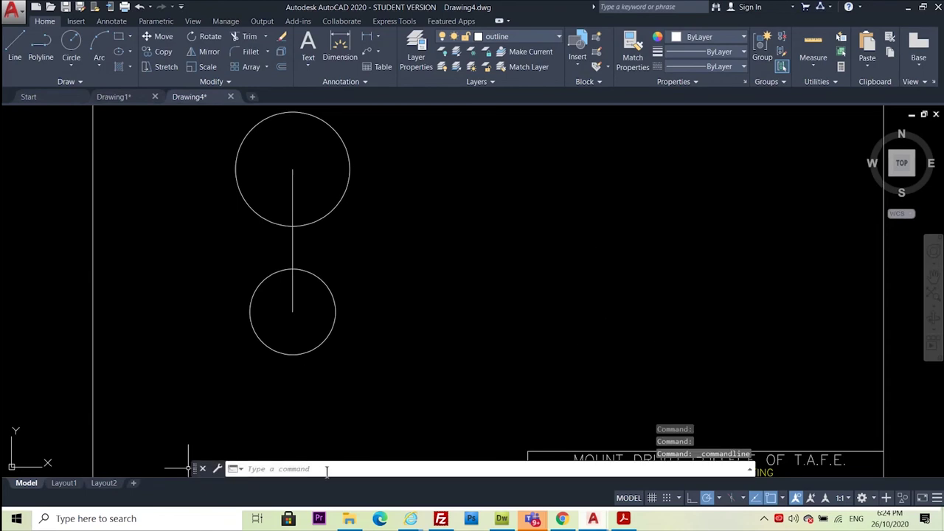
click(18, 43)
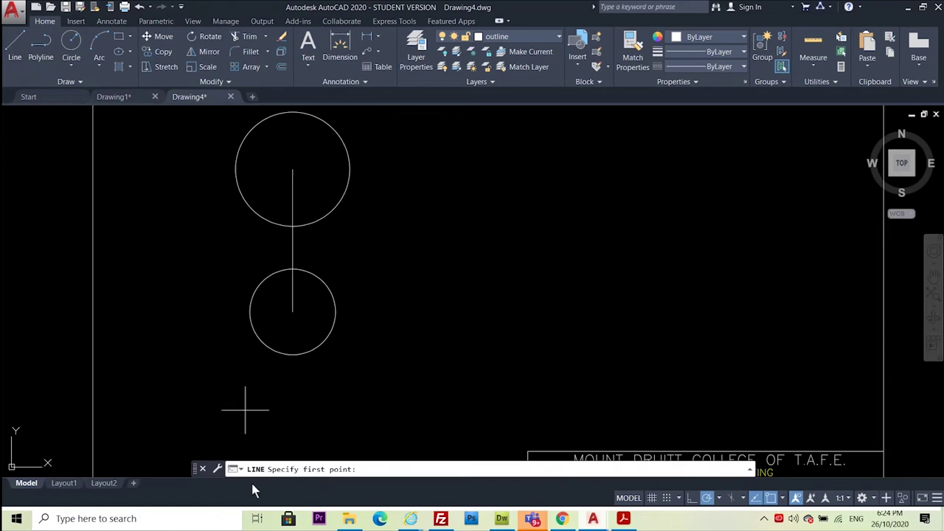
click(293, 311)
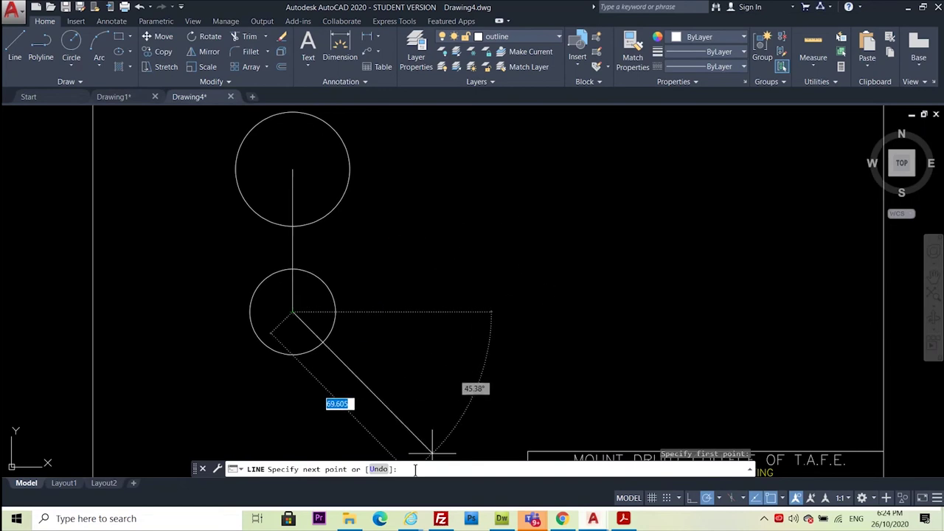
text(@80)
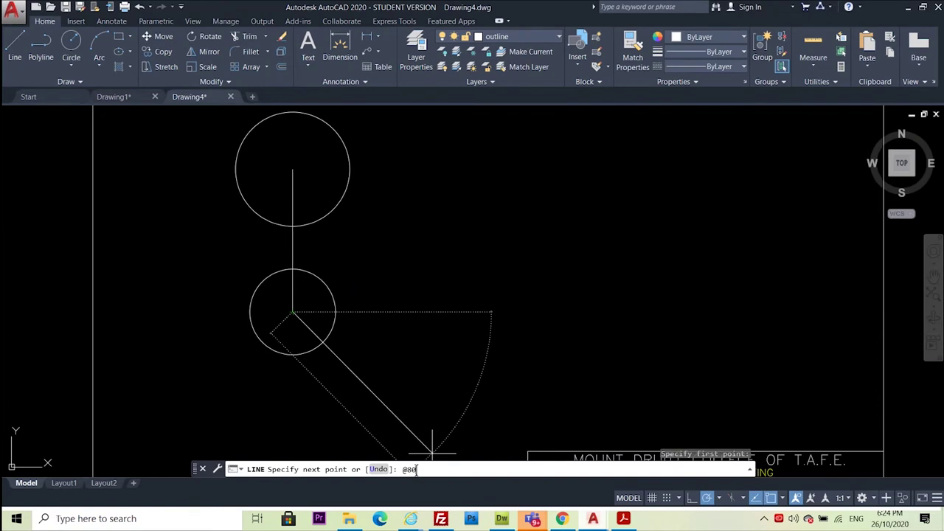
text(<7)
key(Return)
key(Return)
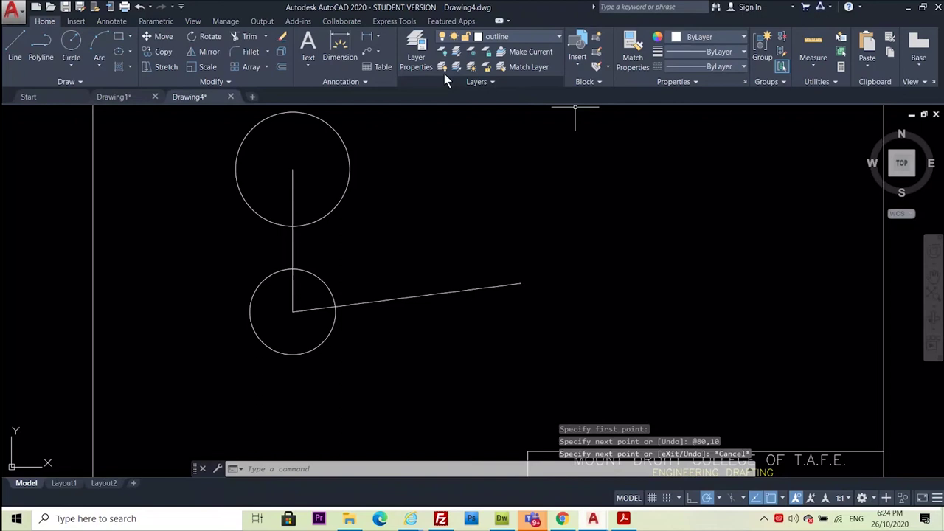
click(341, 46)
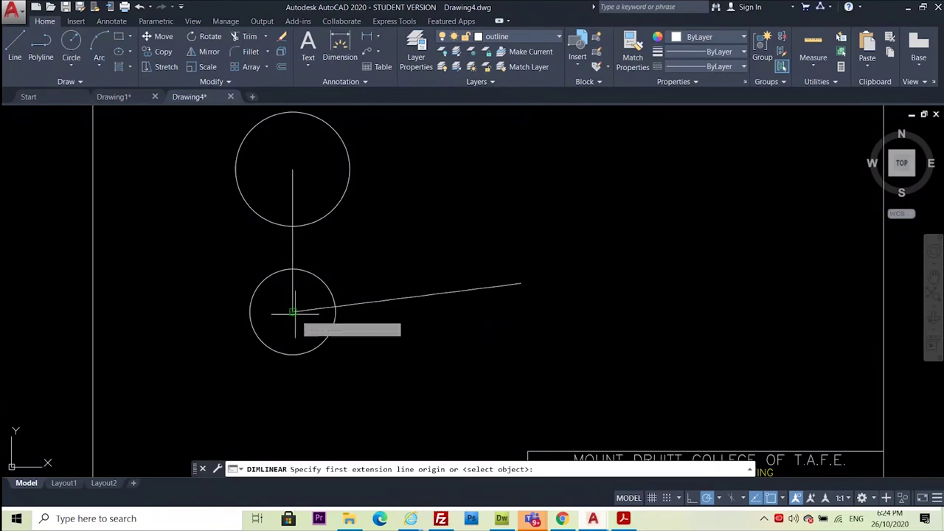
click(293, 311)
click(521, 283)
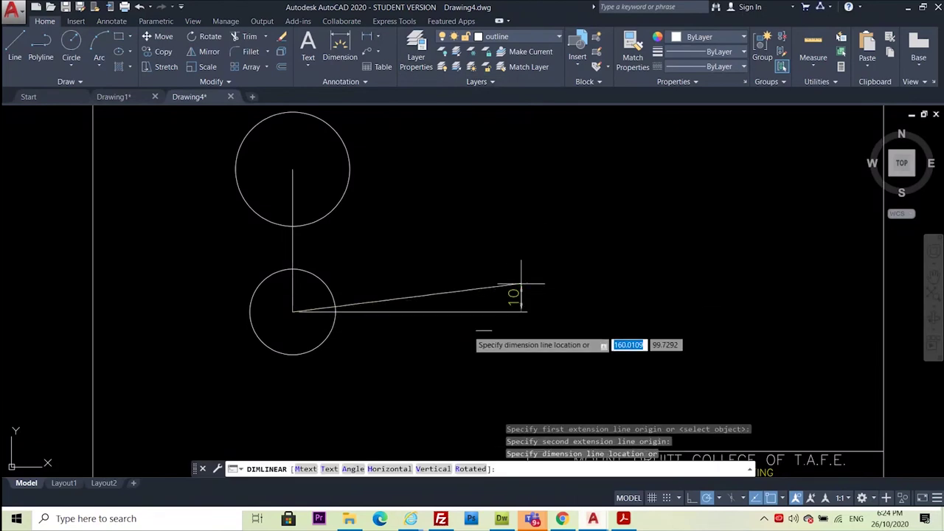
key(Escape)
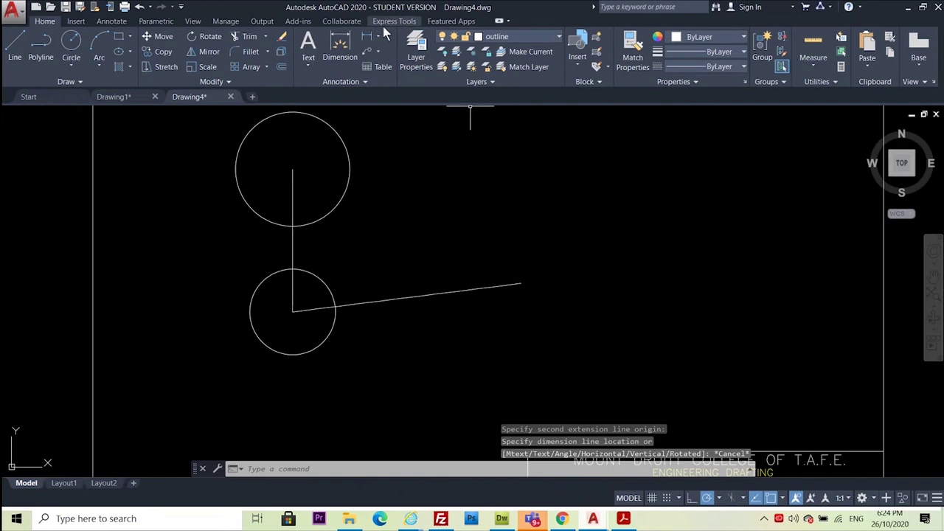
key(Return)
click(522, 280)
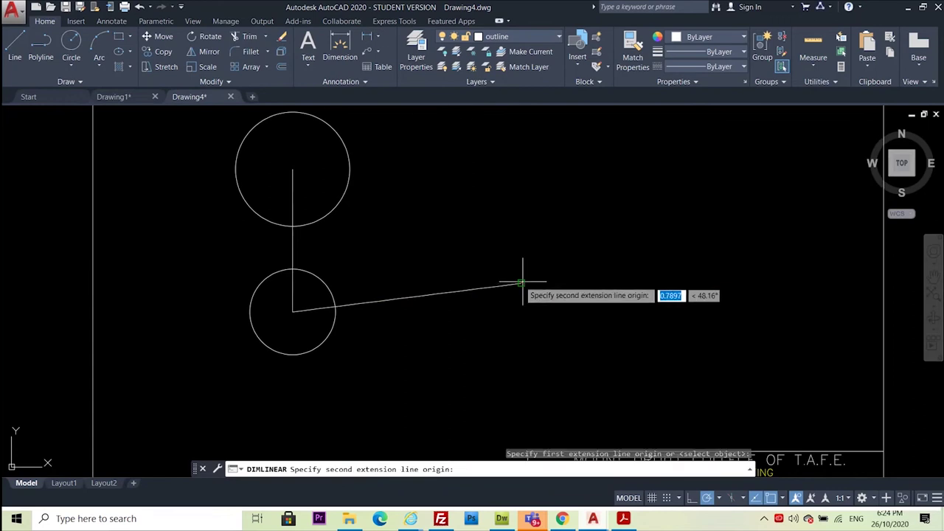
click(293, 311)
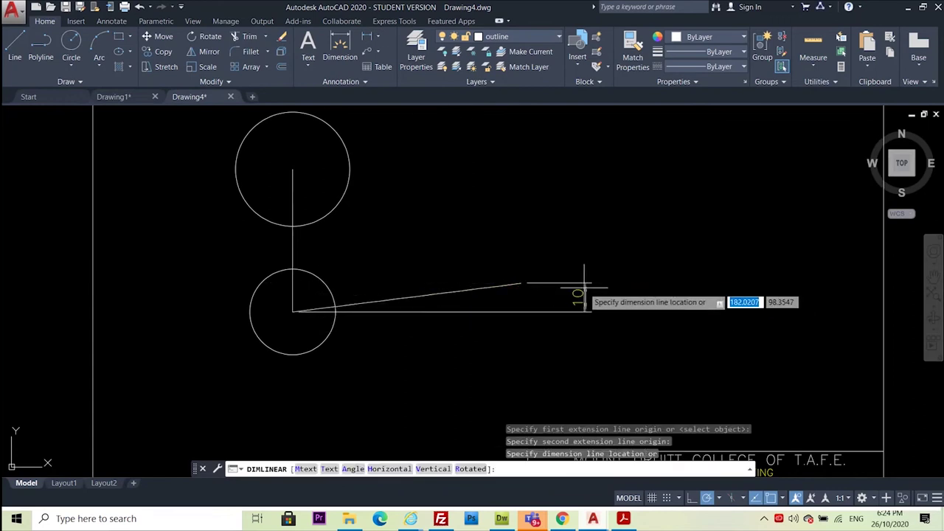
key(Escape)
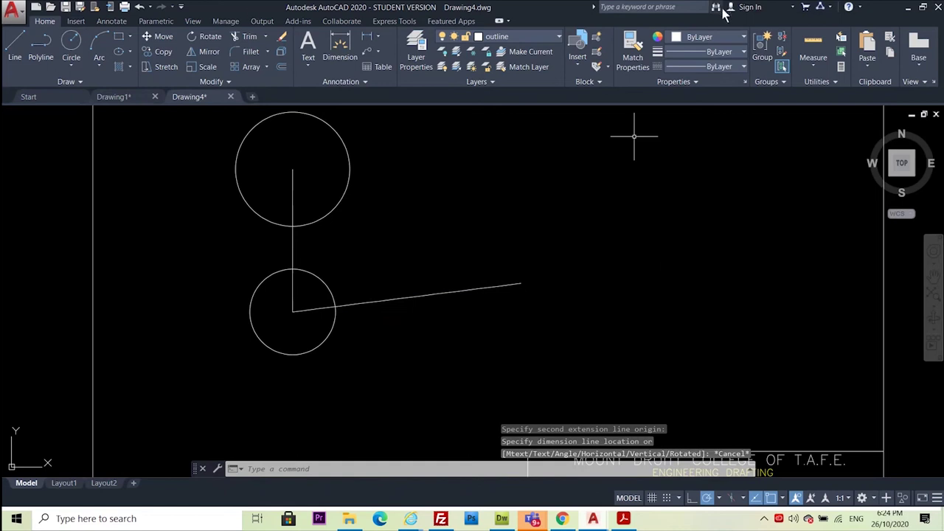
key(alt+Tab)
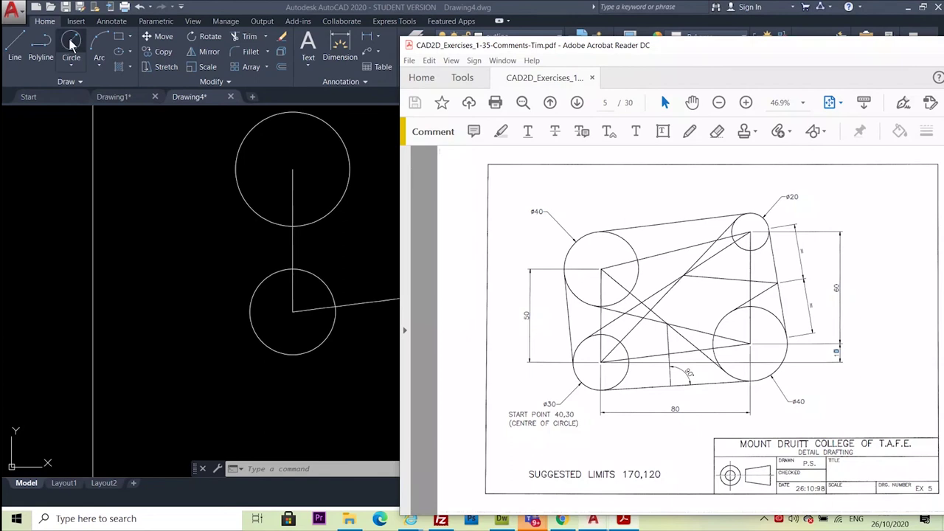
key(alt+Tab)
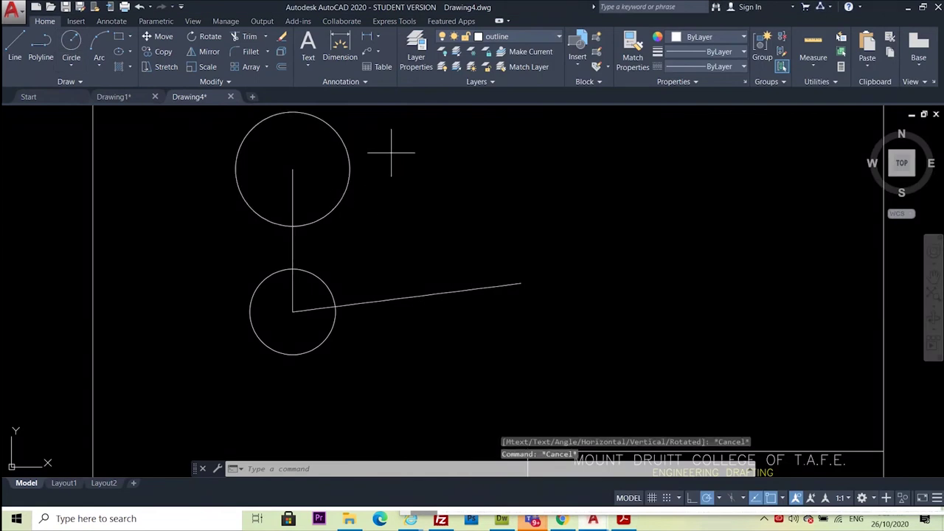
Window-select the upper 40-diameter circle so its grips show
click(390, 152)
click(331, 185)
right_click(333, 190)
key(Escape)
key(Escape)
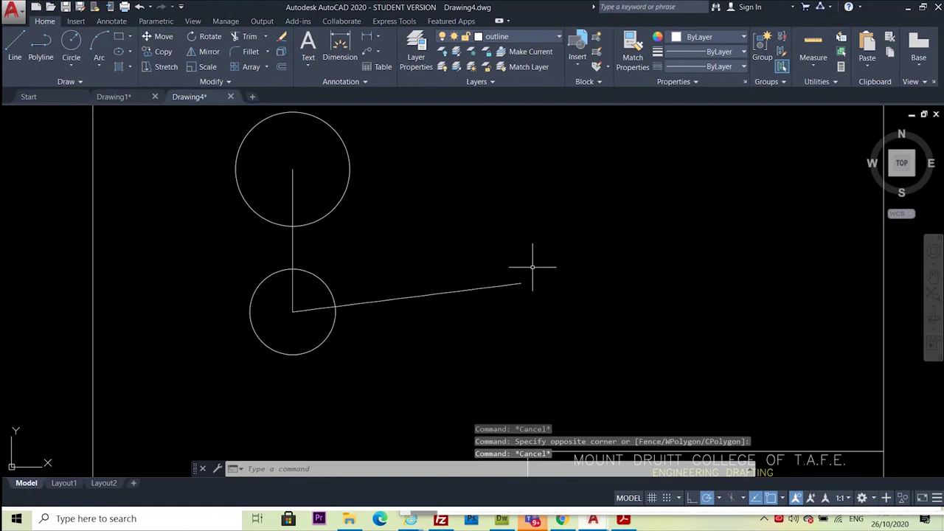
click(382, 149)
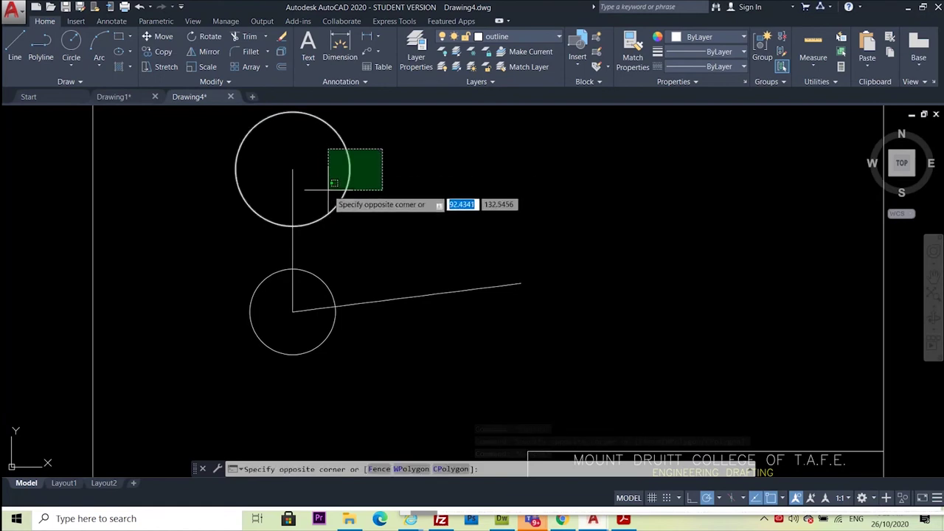
key(Escape)
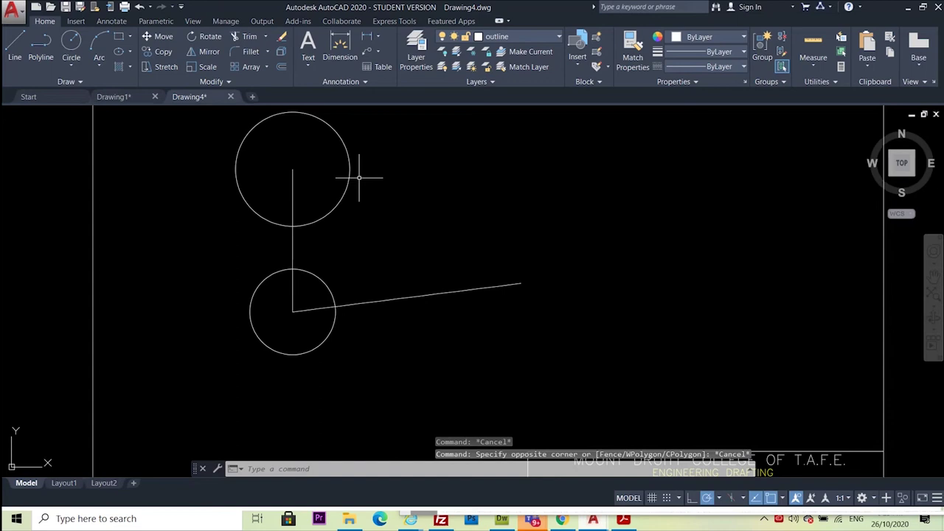
click(351, 171)
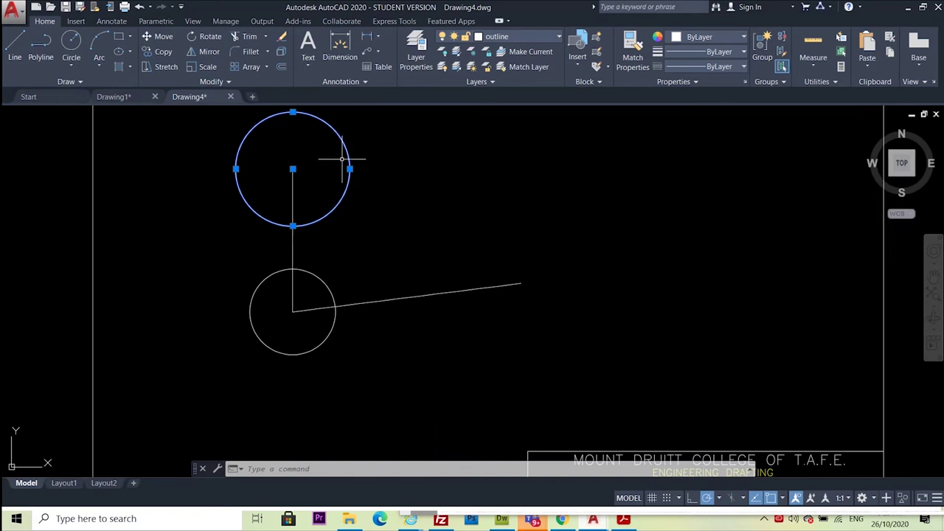
key(Escape)
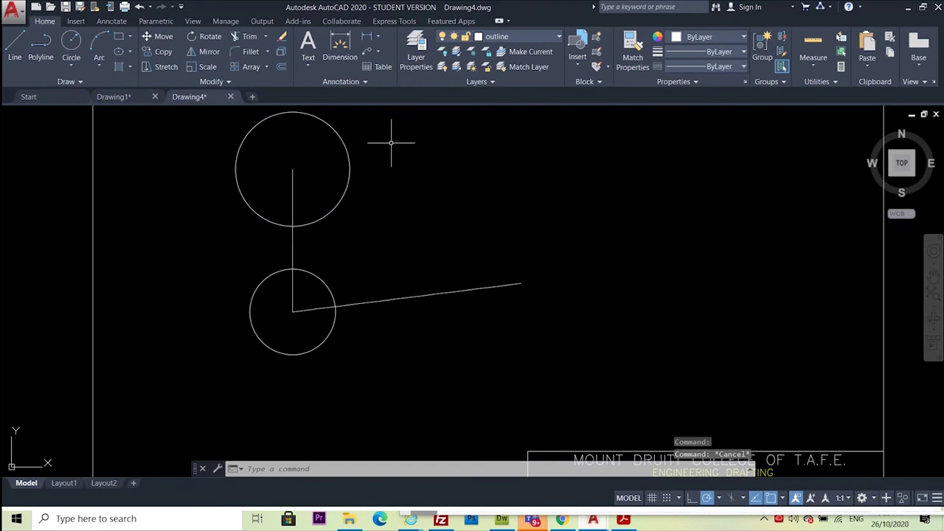
click(392, 142)
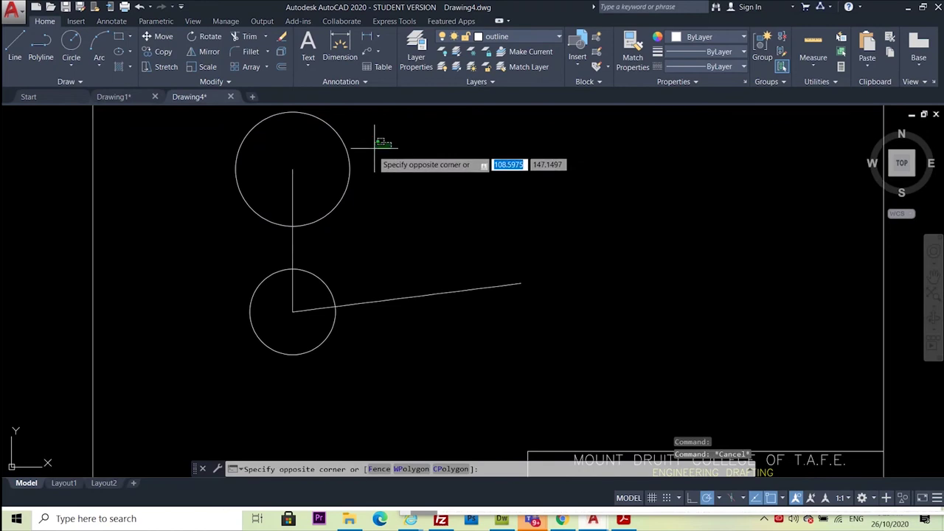
click(330, 182)
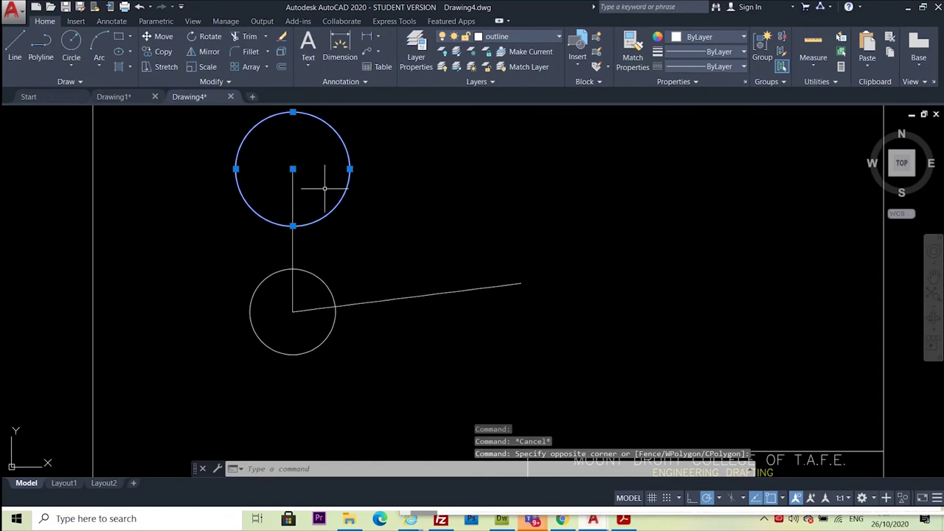
middle_drag(490, 204, 465, 232)
key(Escape)
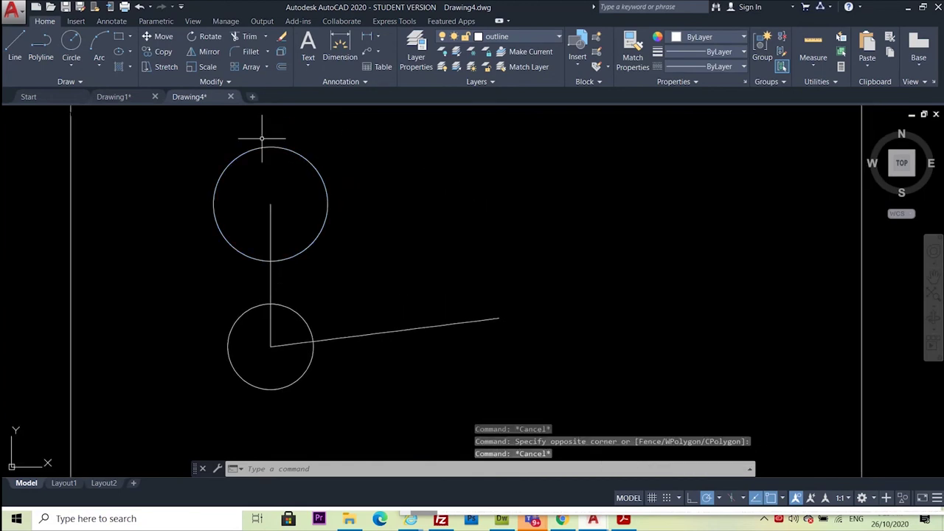
click(176, 135)
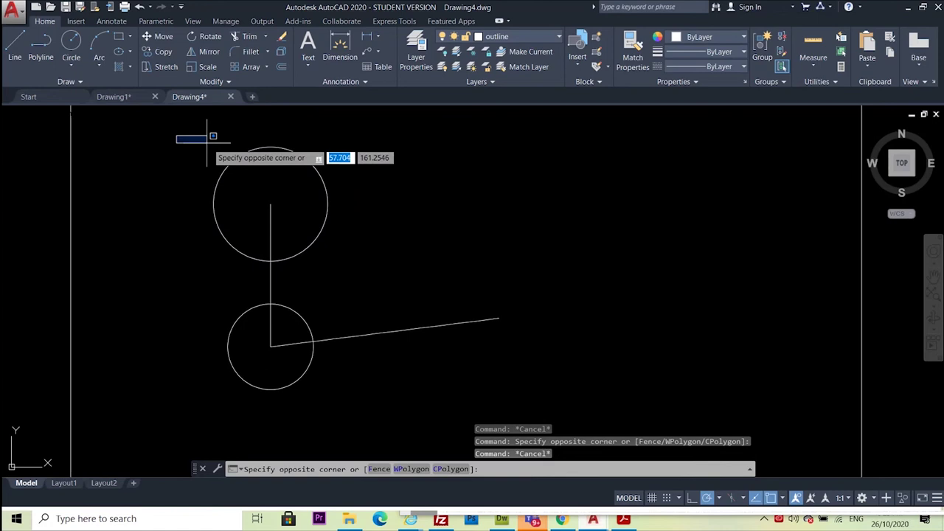
click(353, 268)
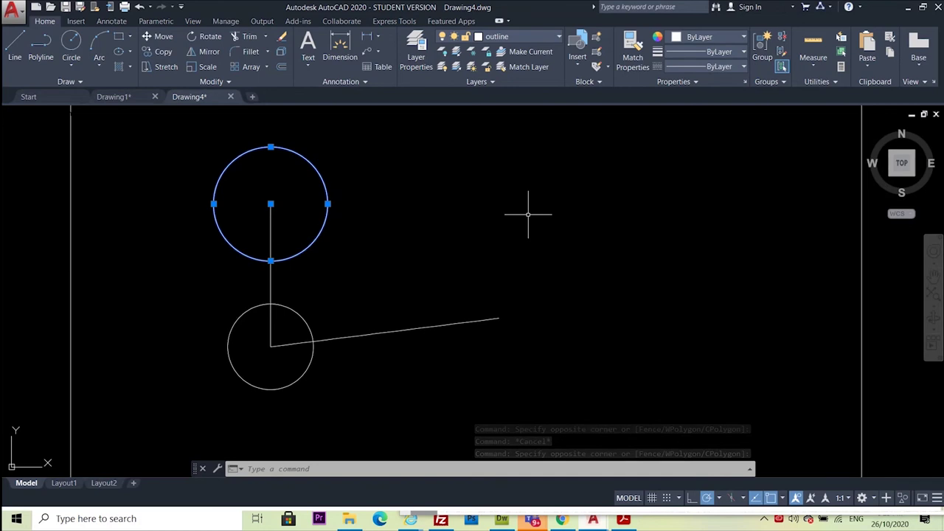
Copy the 40-diameter circle from its centre to the sloping line's right end
shift+right_click(528, 215)
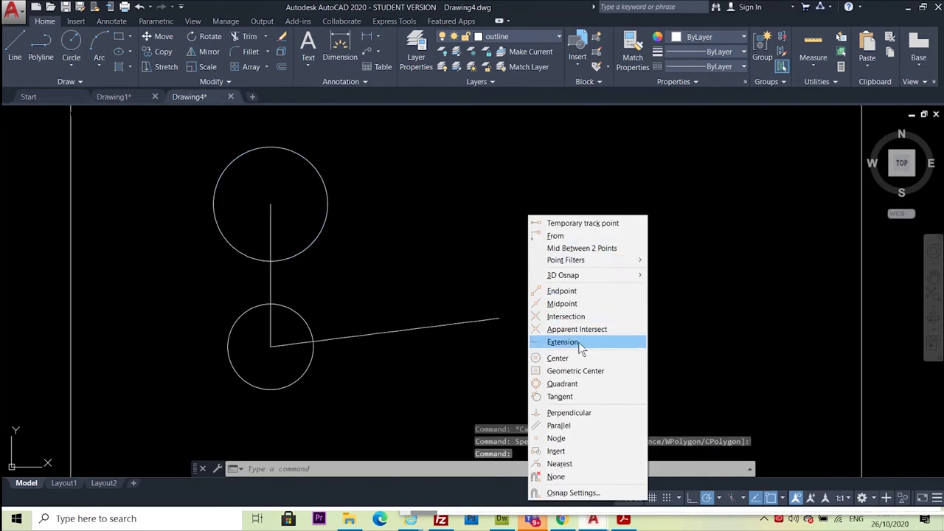
key(Escape)
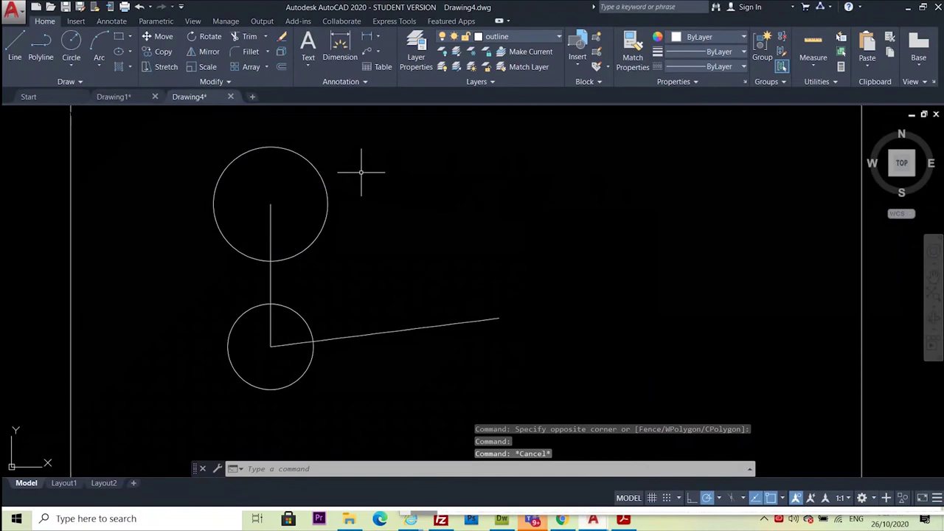
click(325, 174)
right_click(444, 175)
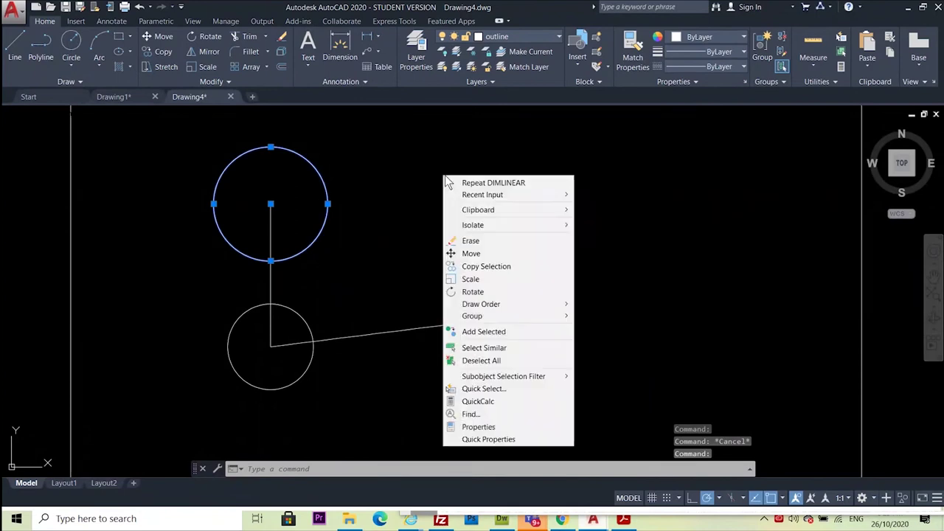
click(493, 267)
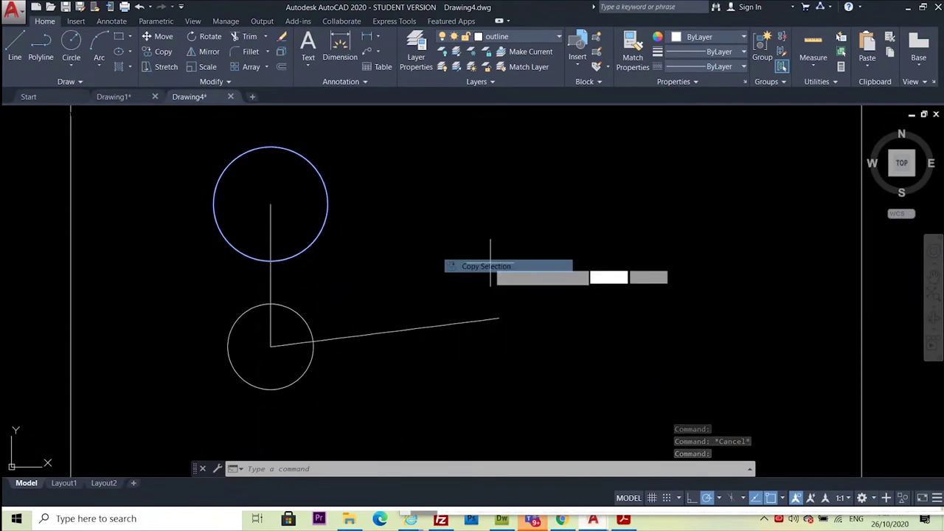
click(271, 204)
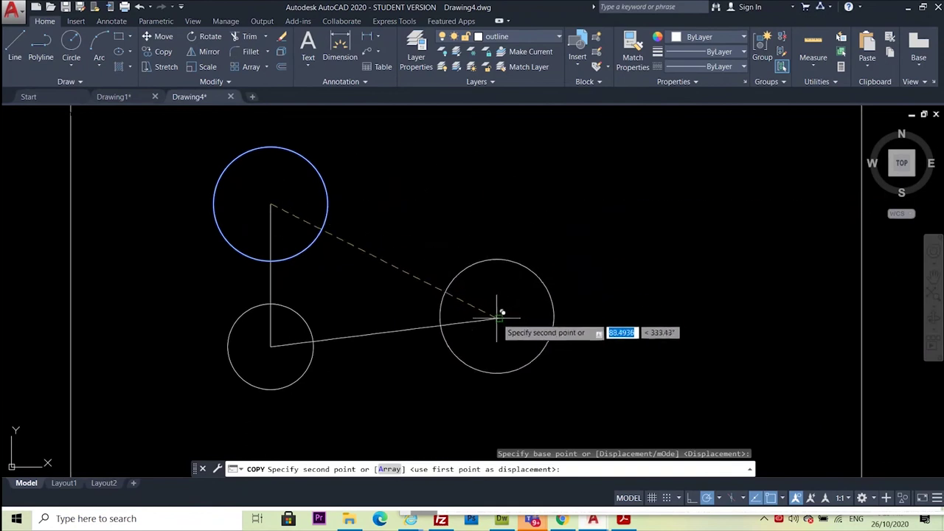
click(500, 317)
key(Escape)
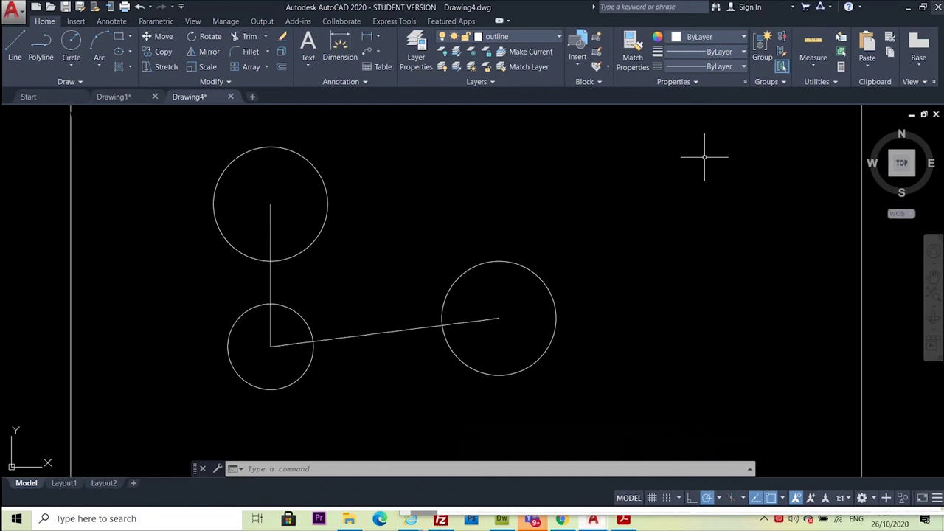
Draw a 60-unit vertical line up from the copied circle's centre
key(alt+Tab)
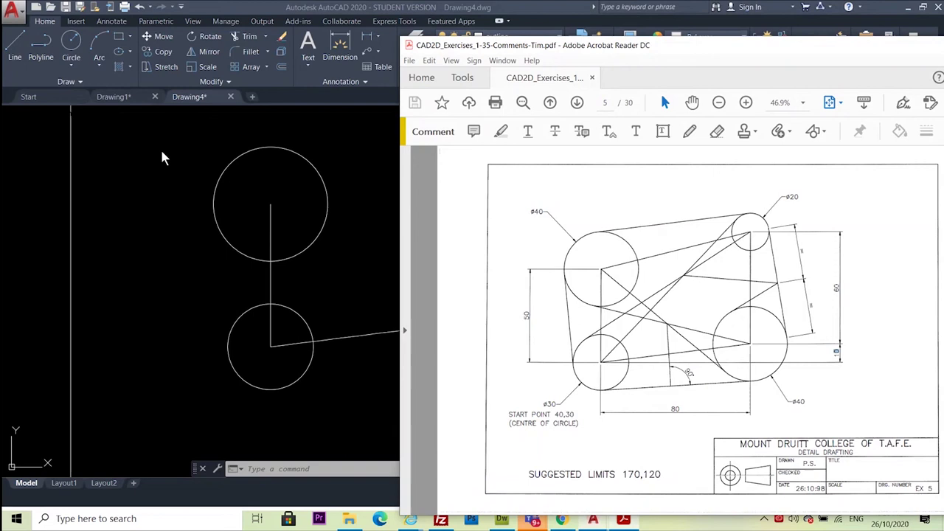
key(alt+Tab)
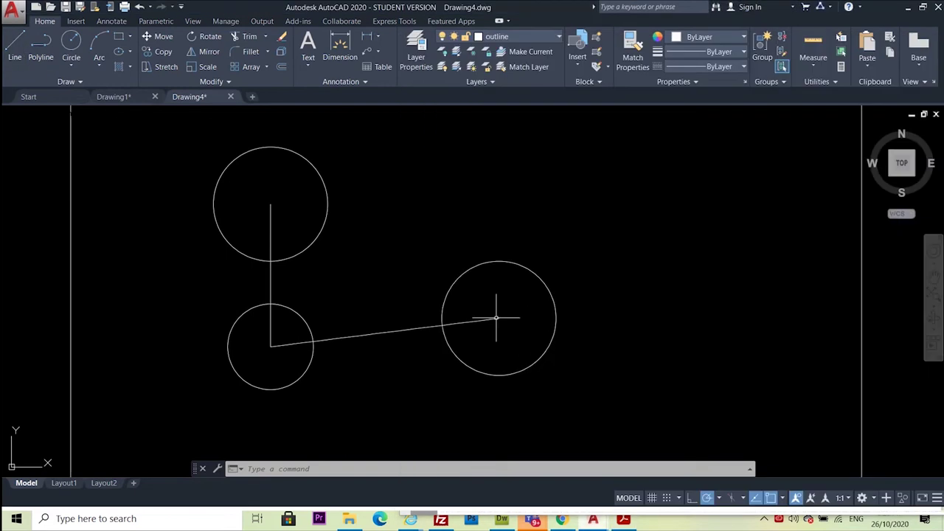
click(13, 55)
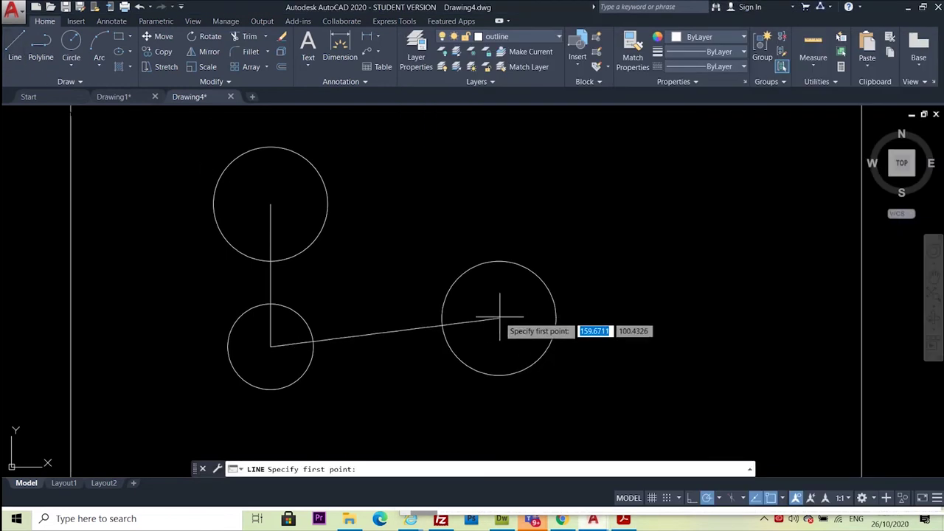
click(498, 318)
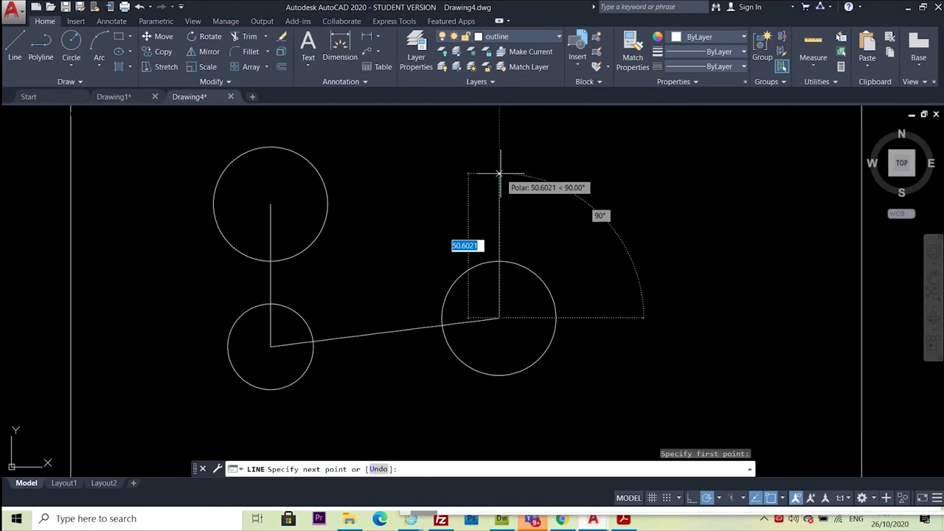
key(Return)
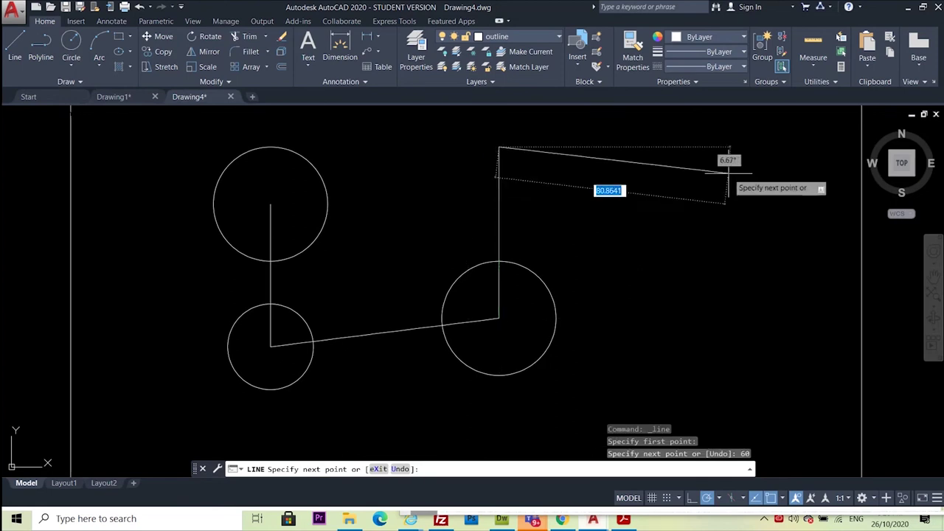
key(Escape)
Add a radius-10 circle centred on that vertical line's top
click(71, 44)
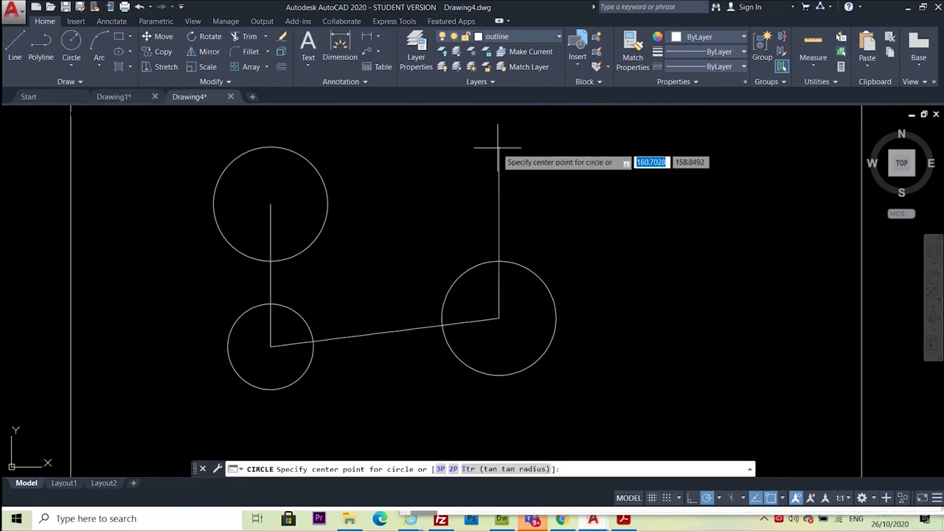
click(499, 147)
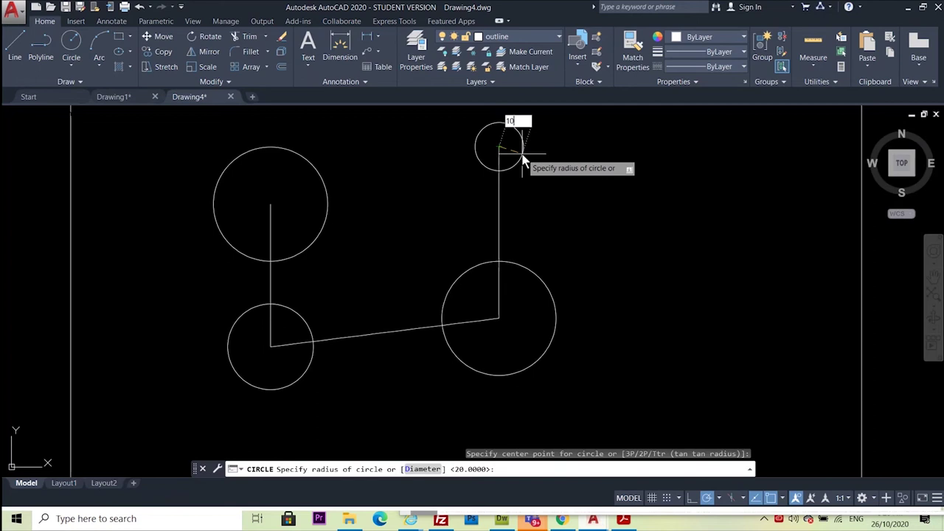
key(Return)
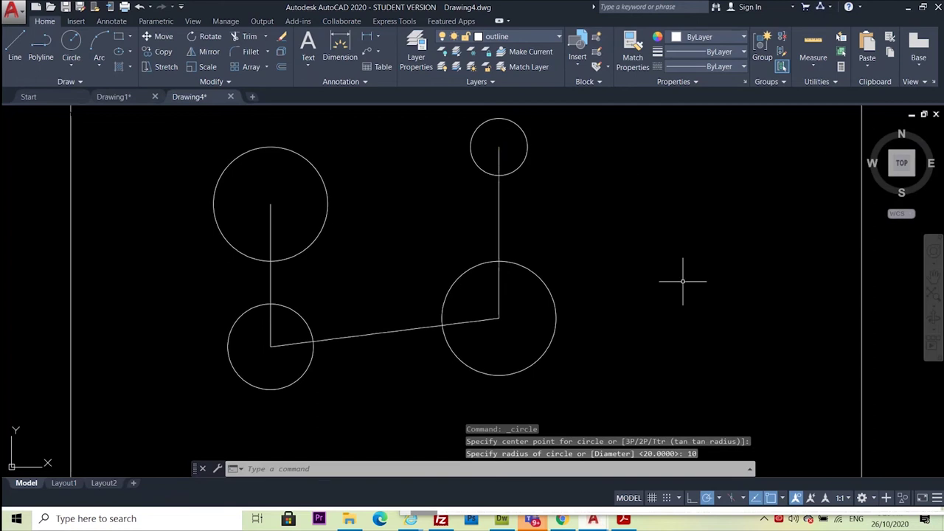
Join the small circle's centre to the upper-left circle's centre, then view the exercise PDF
text(l)
key(Return)
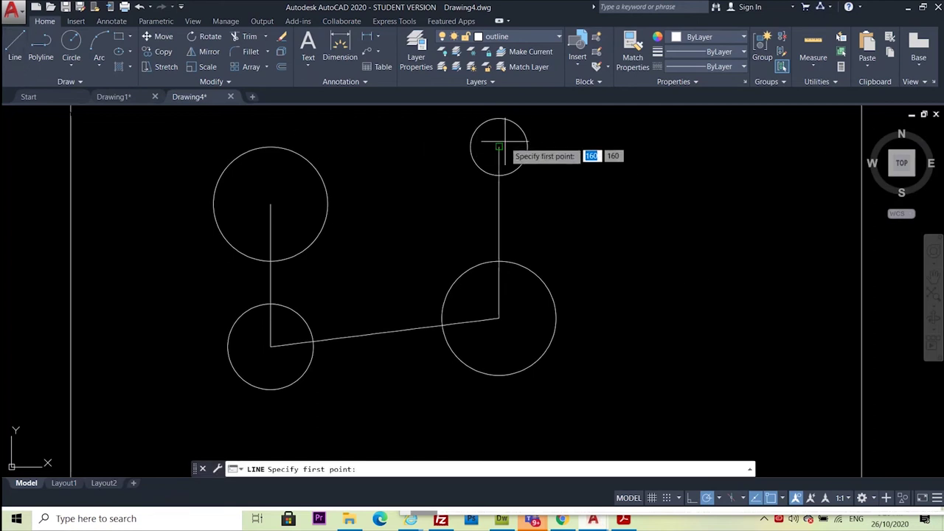
click(498, 147)
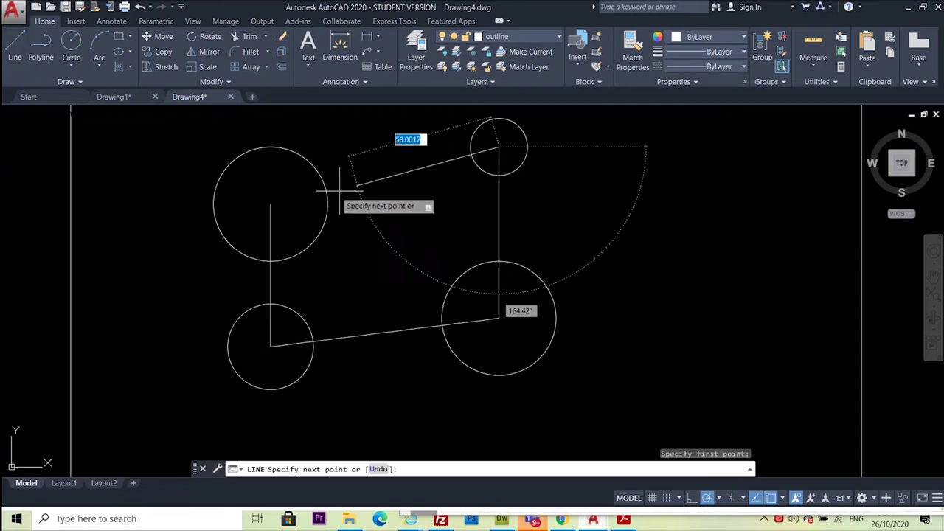
click(270, 204)
key(Escape)
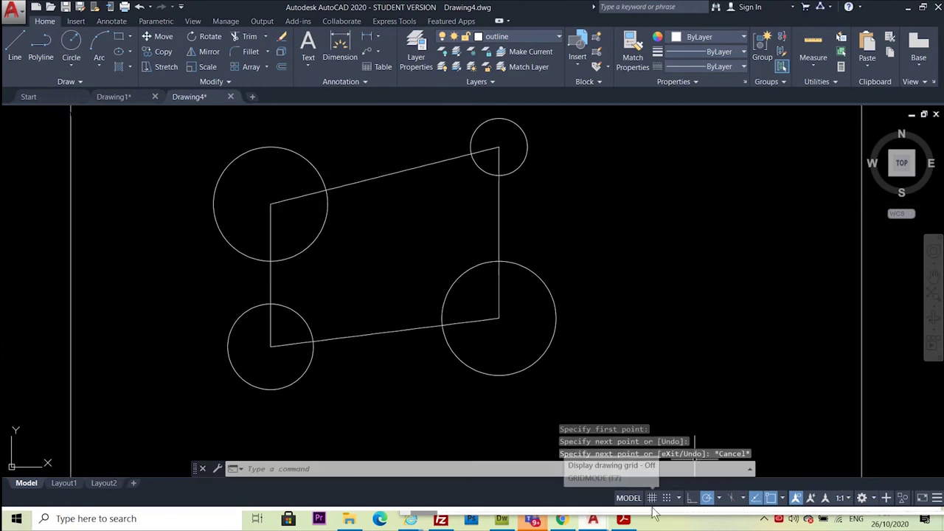
click(626, 521)
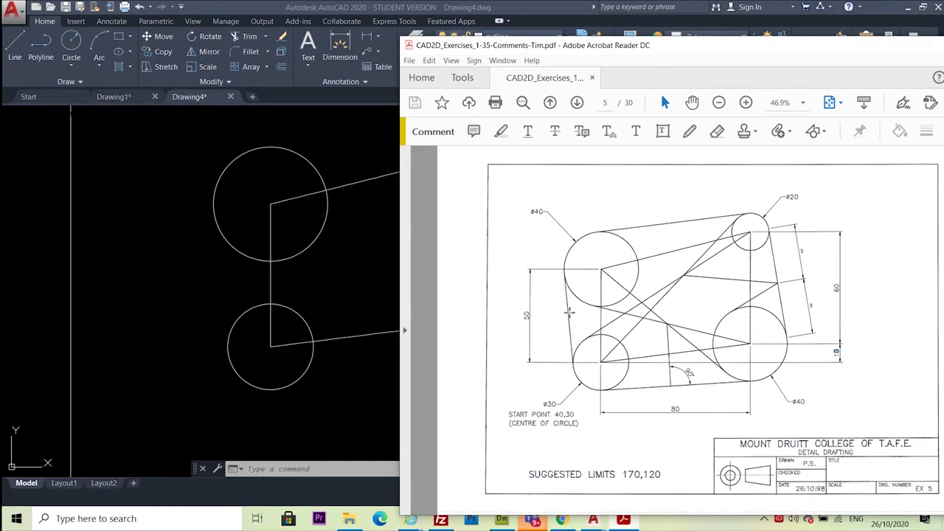
Check the Exercise 5 PDF's tangent lines and return to the AutoCAD drawing
click(156, 246)
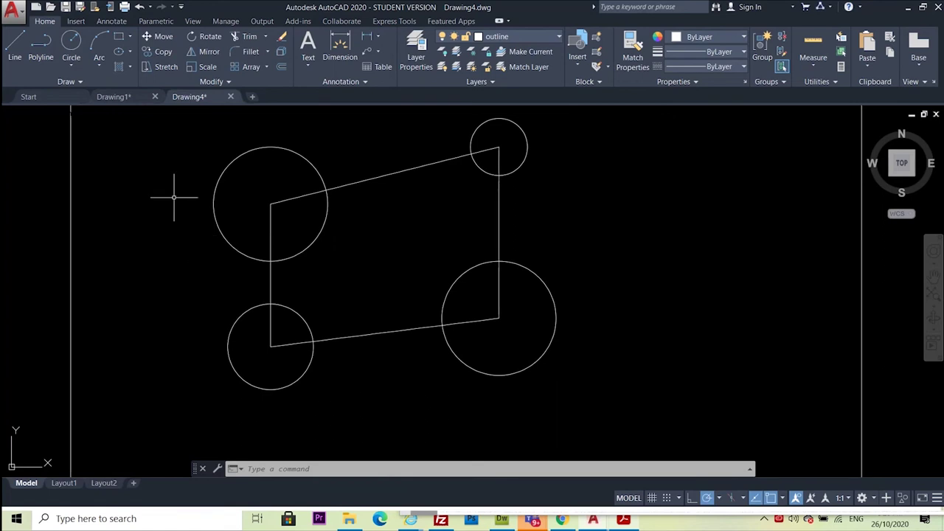
Draw a line tangent to the left sides of the lower-left and upper-left circles
click(15, 46)
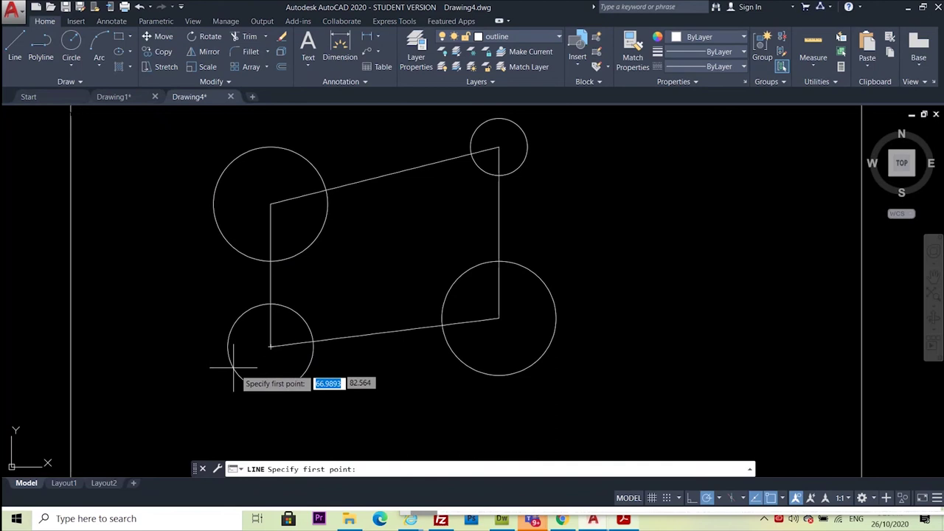
shift+right_click(148, 291)
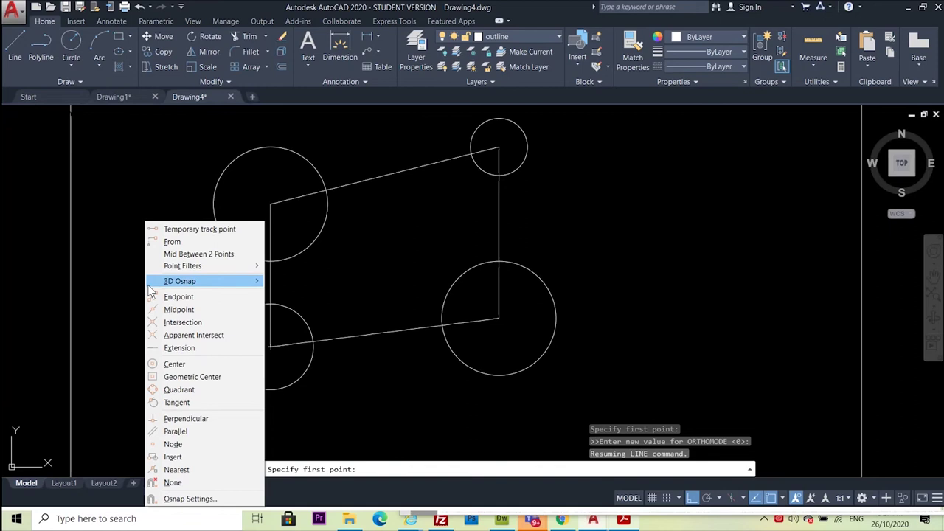
click(169, 402)
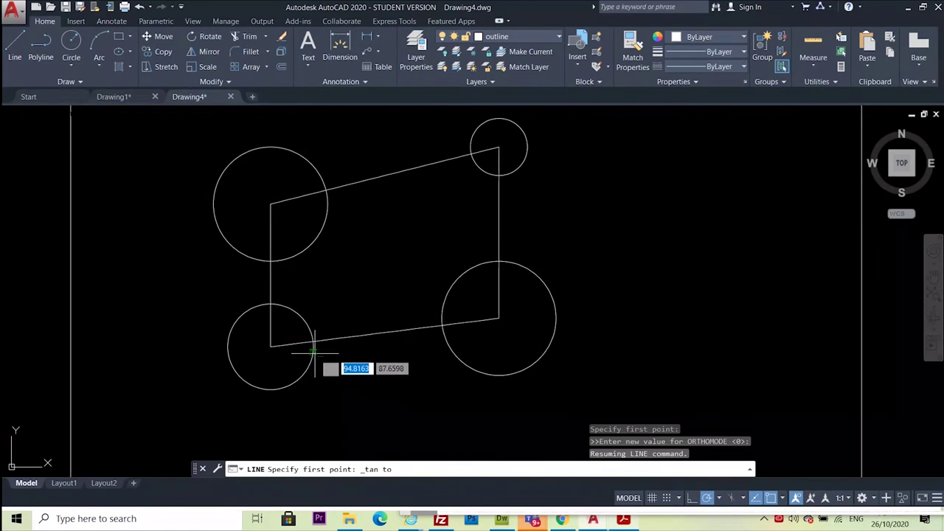
click(230, 338)
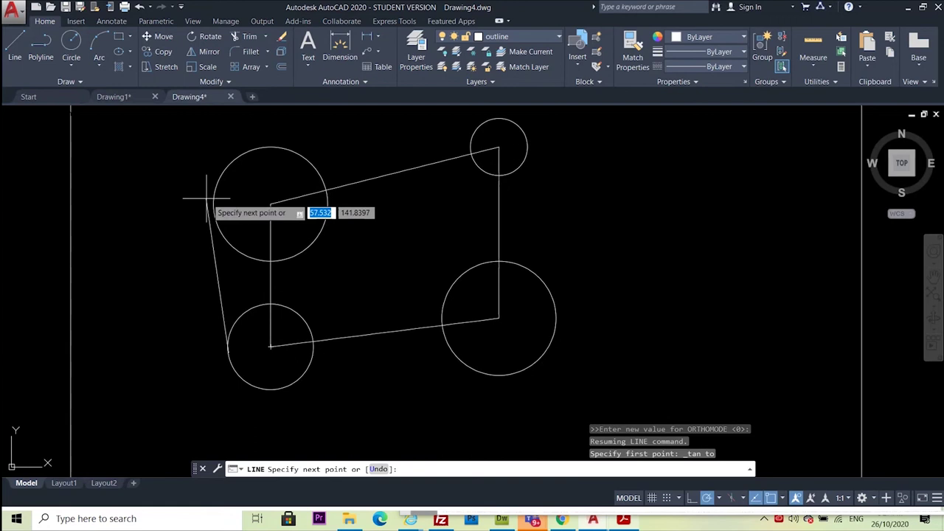
shift+right_click(170, 205)
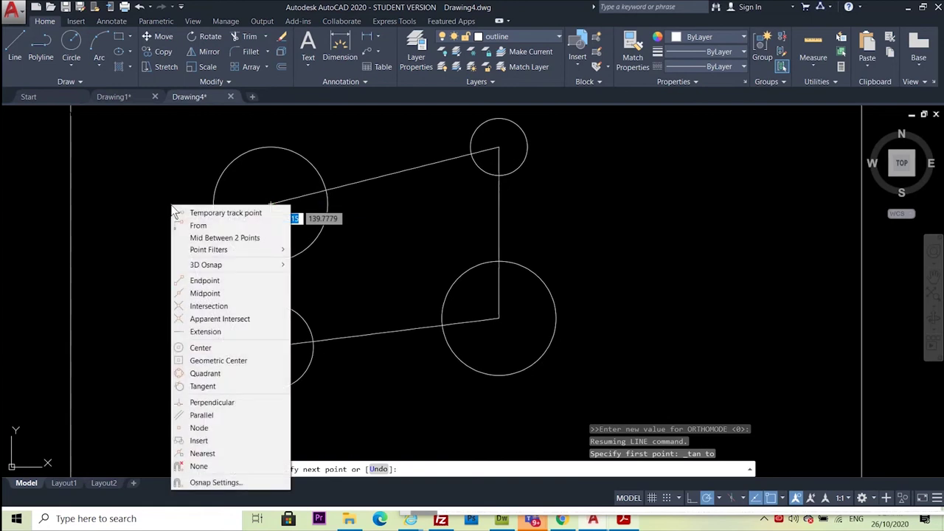
click(198, 386)
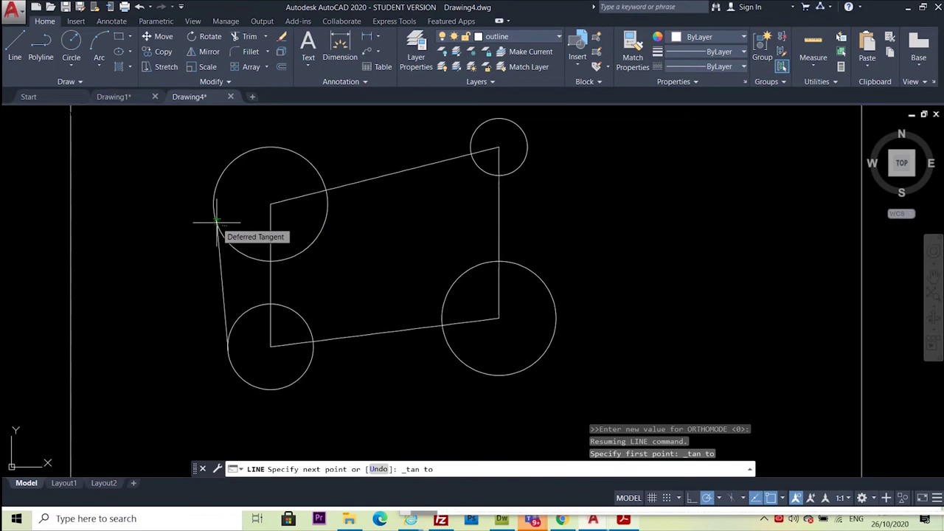
click(218, 219)
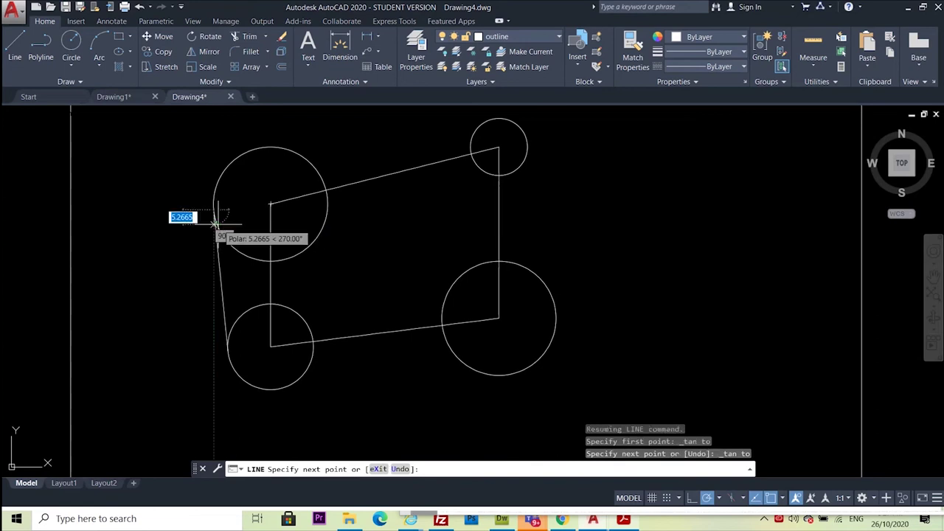
key(Escape)
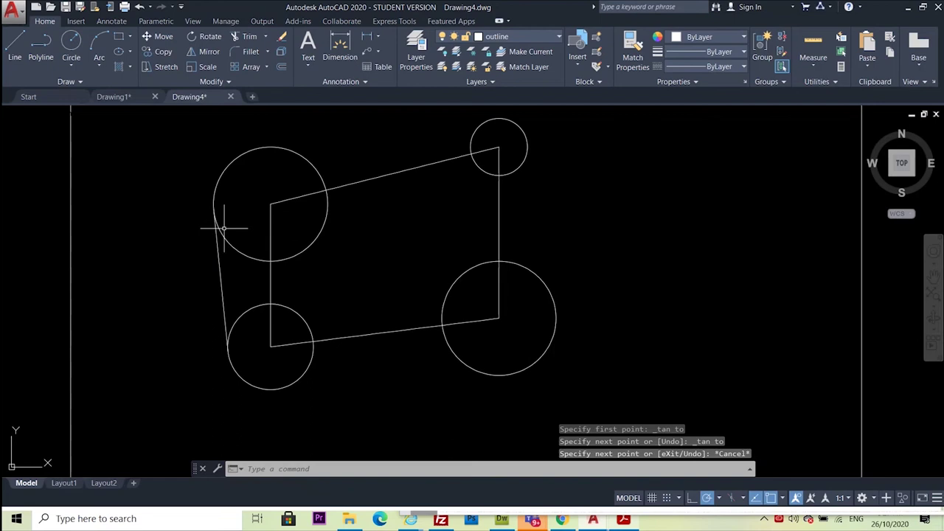
scroll(220, 225, up, 5)
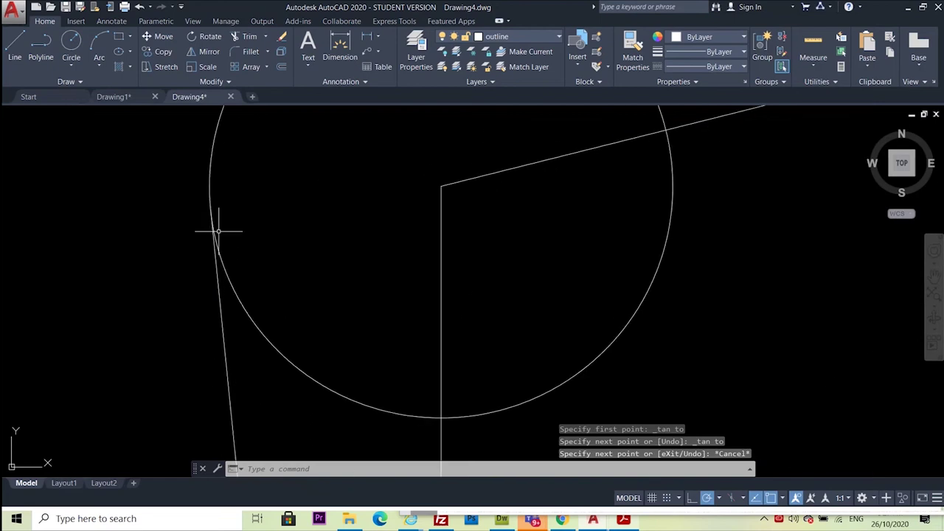
scroll(208, 225, down, 5)
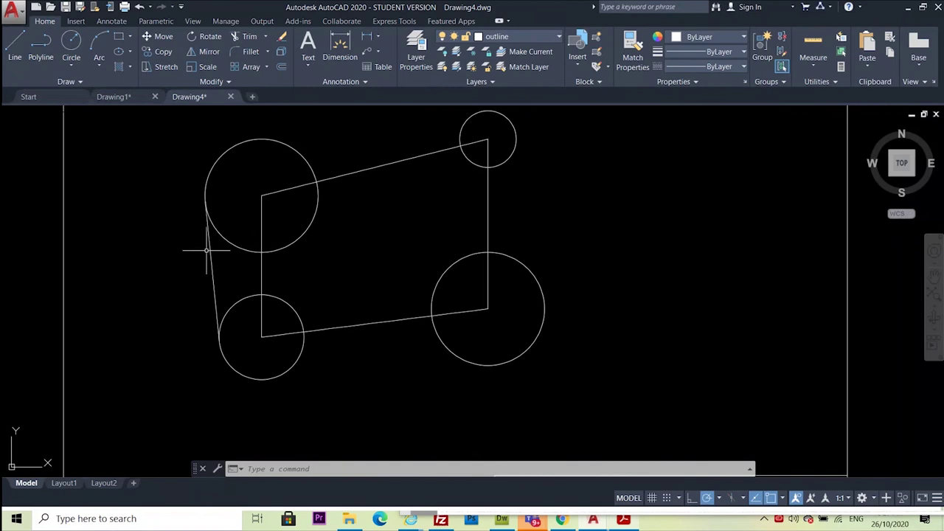
Draw the bottom tangent line under the lower-left and lower-right circles
click(17, 41)
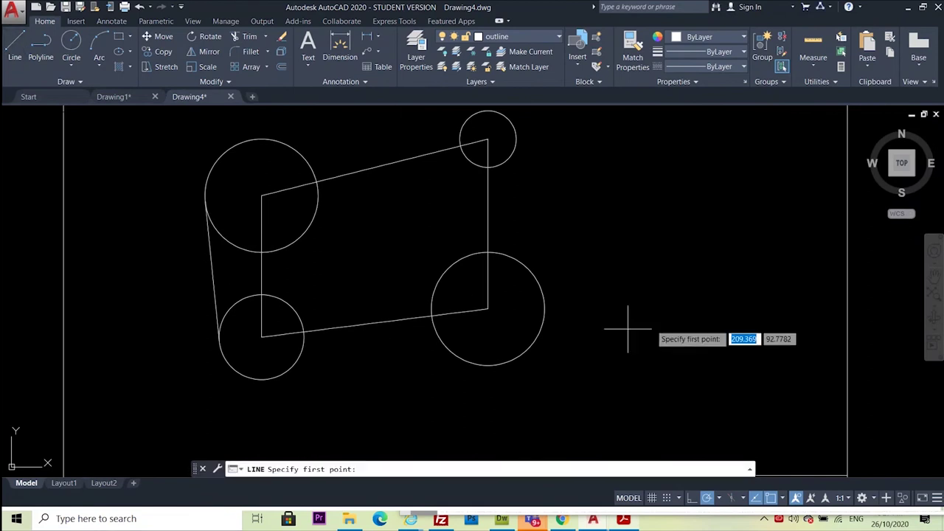
shift+right_click(338, 381)
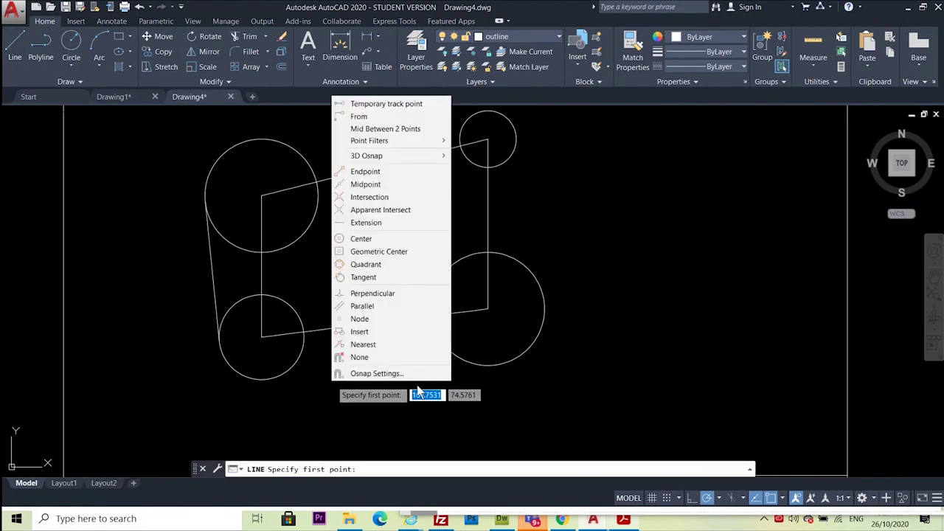
click(379, 277)
click(275, 373)
shift+right_click(374, 385)
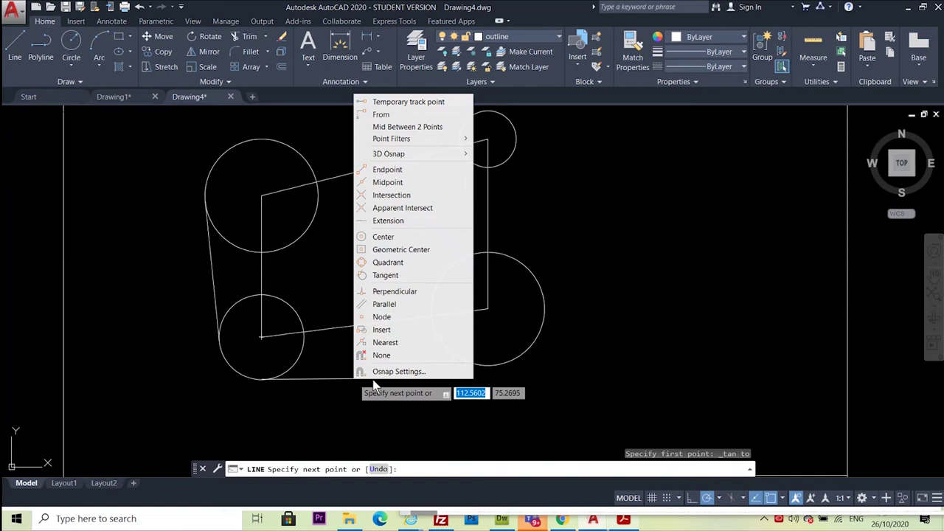
click(391, 275)
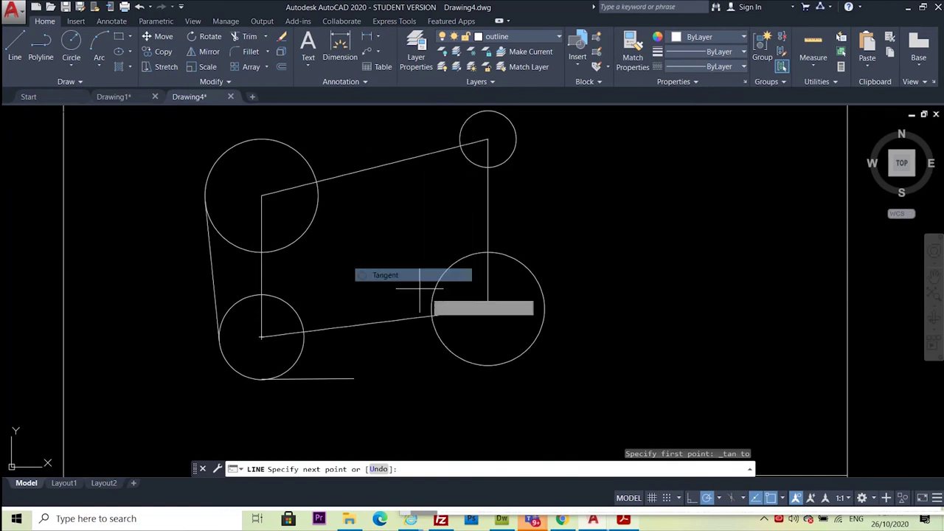
click(493, 364)
key(Escape)
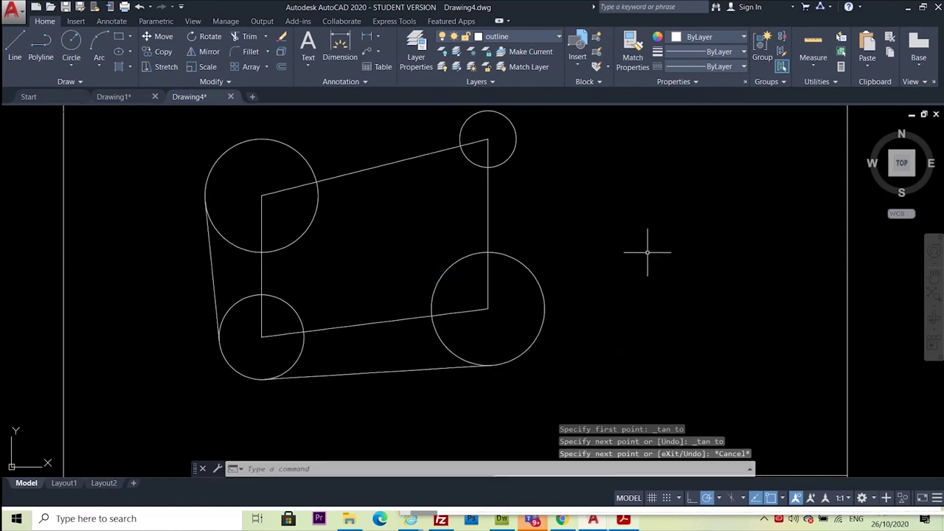
Try a right-side tangent line from the lower-right circle to the small top circle
middle_drag(637, 217, 508, 271)
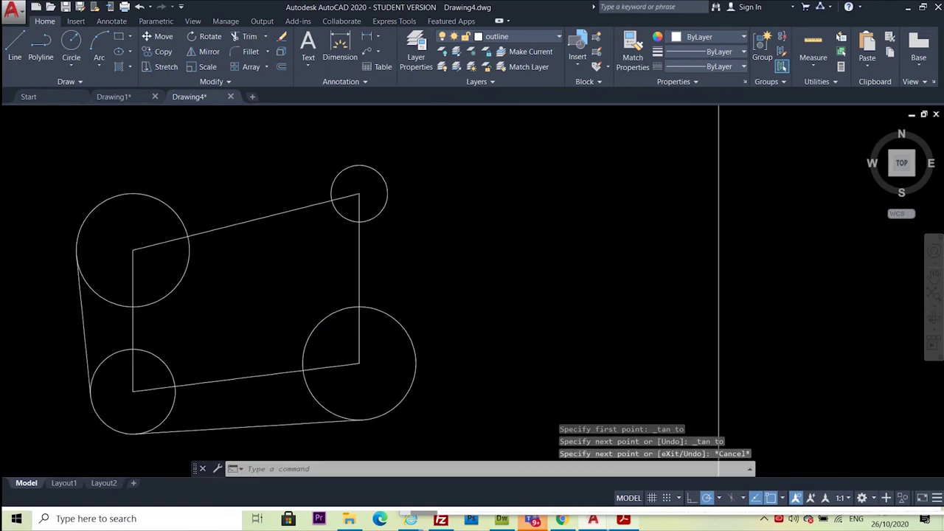
click(15, 46)
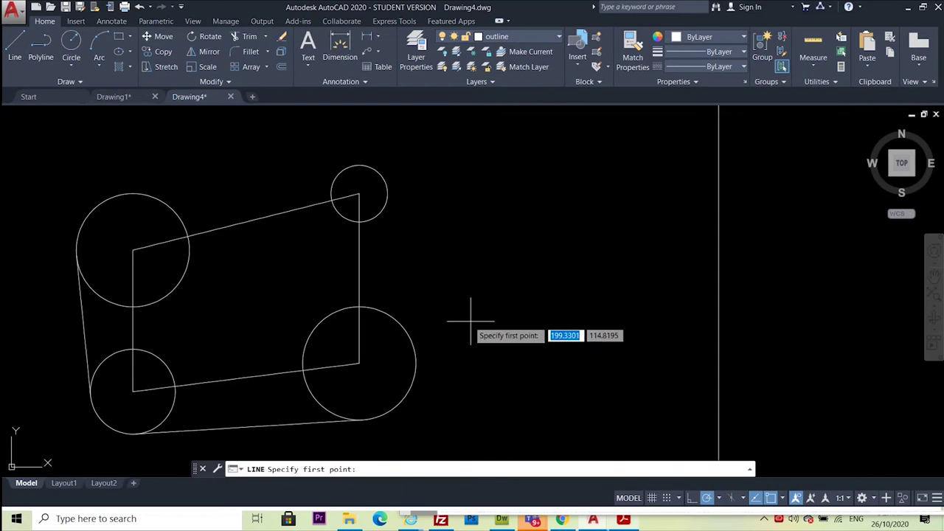
shift+right_click(471, 321)
click(514, 214)
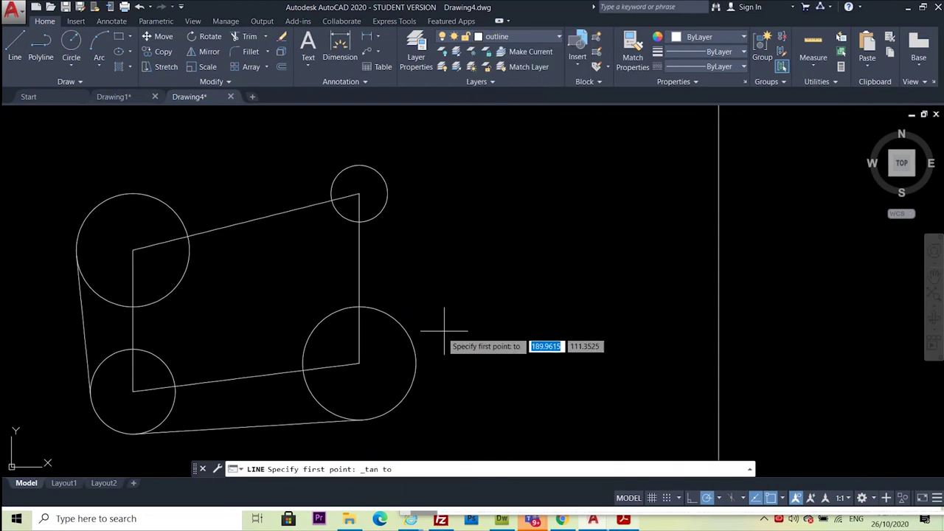
click(422, 347)
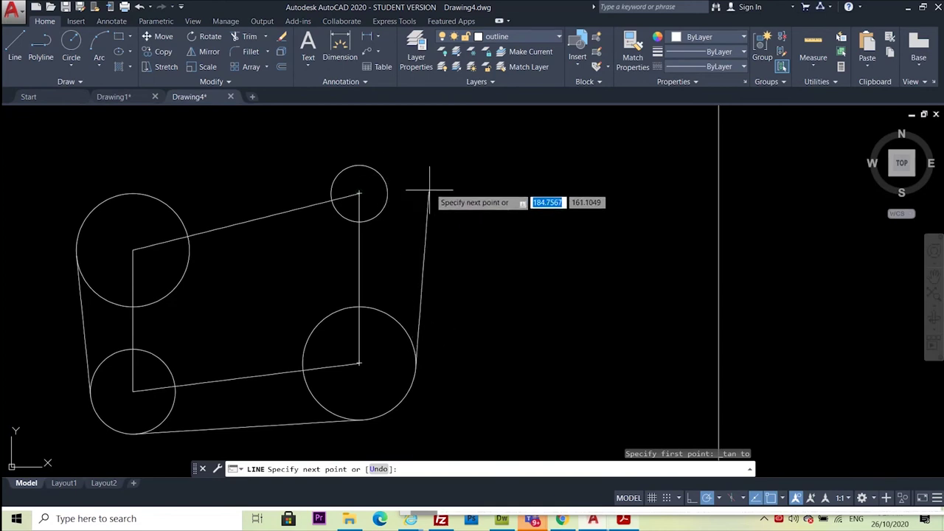
scroll(363, 130, up, 2)
shift+right_click(508, 171)
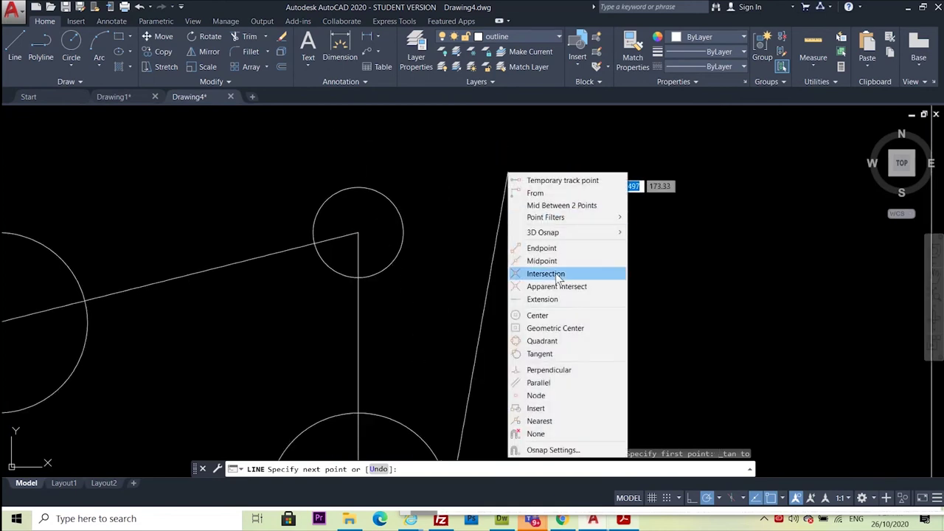
click(538, 352)
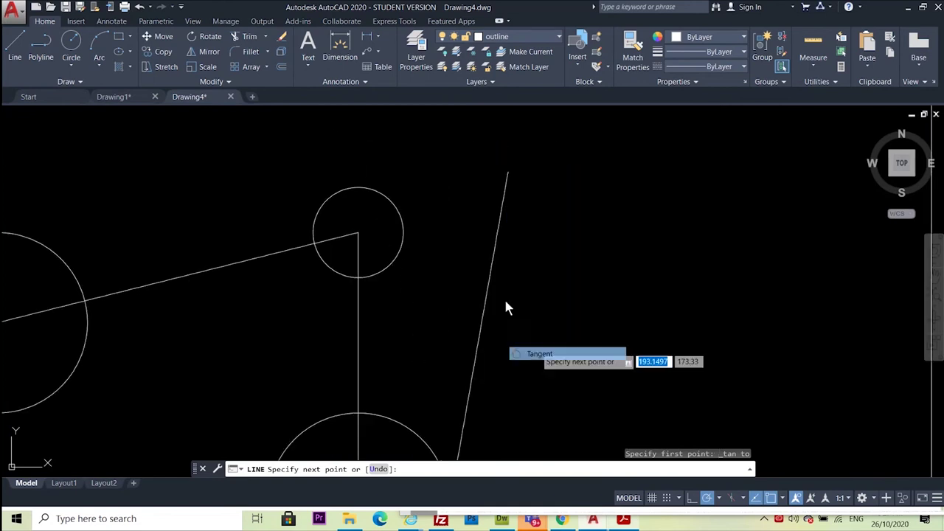
click(325, 208)
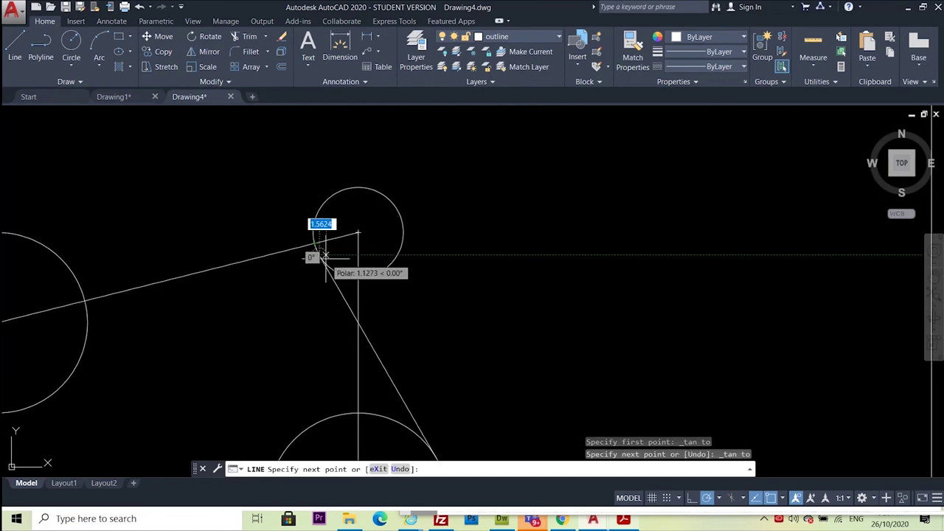
click(328, 235)
scroll(417, 153, down, 4)
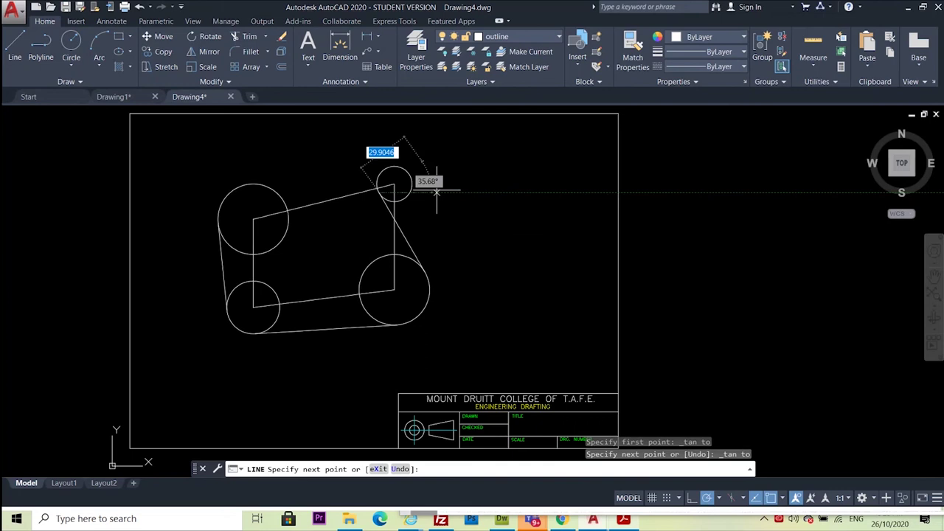
key(Escape)
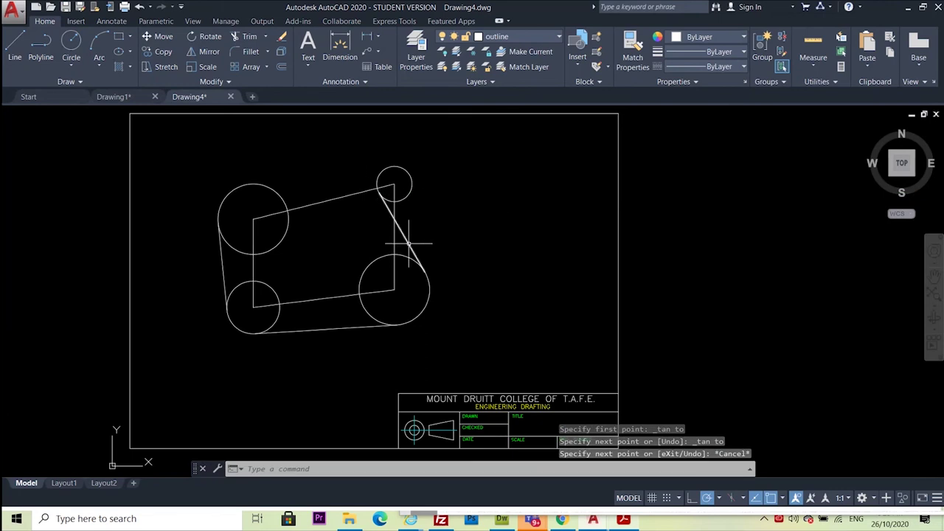
Delete the misdrawn line running toward the lower-right circle
click(408, 243)
key(Delete)
scroll(428, 184, up, 2)
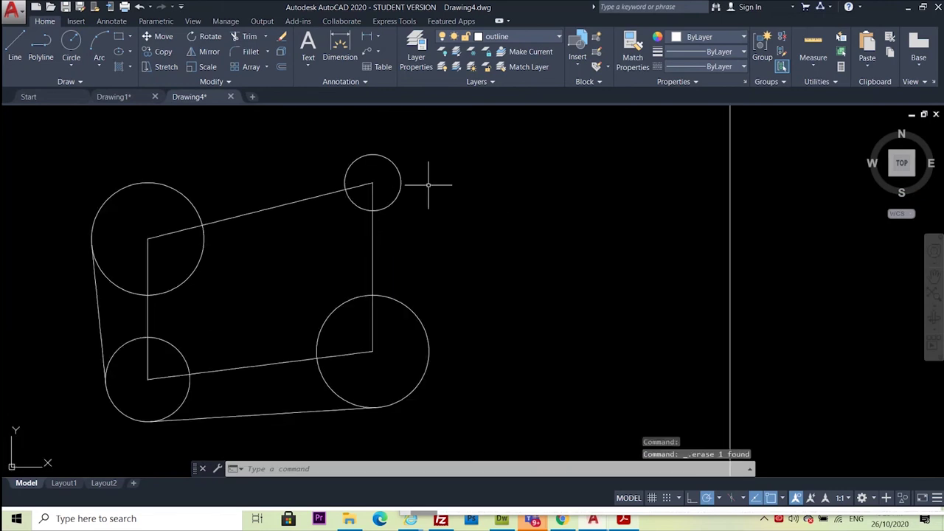
Draw the right-side tangent line from the lower-right circle to the upper-right circle
click(19, 41)
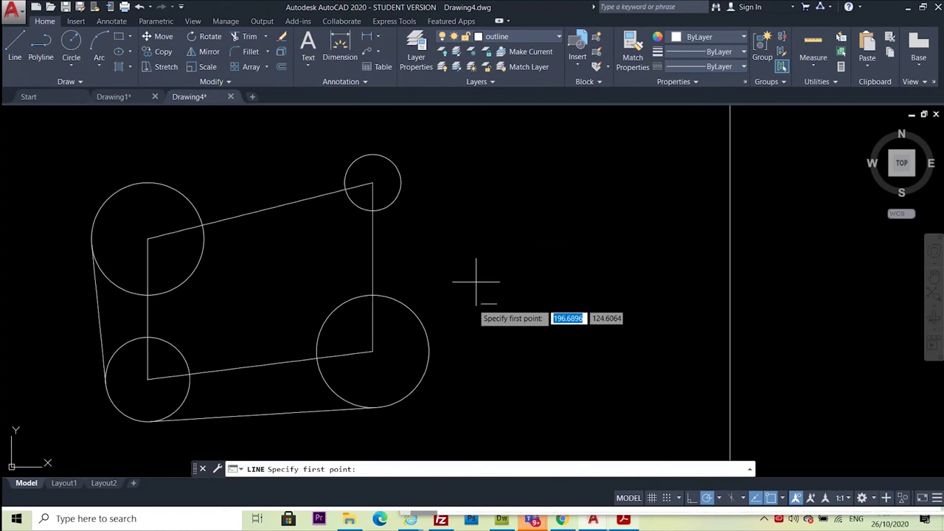
shift+right_click(525, 223)
click(557, 403)
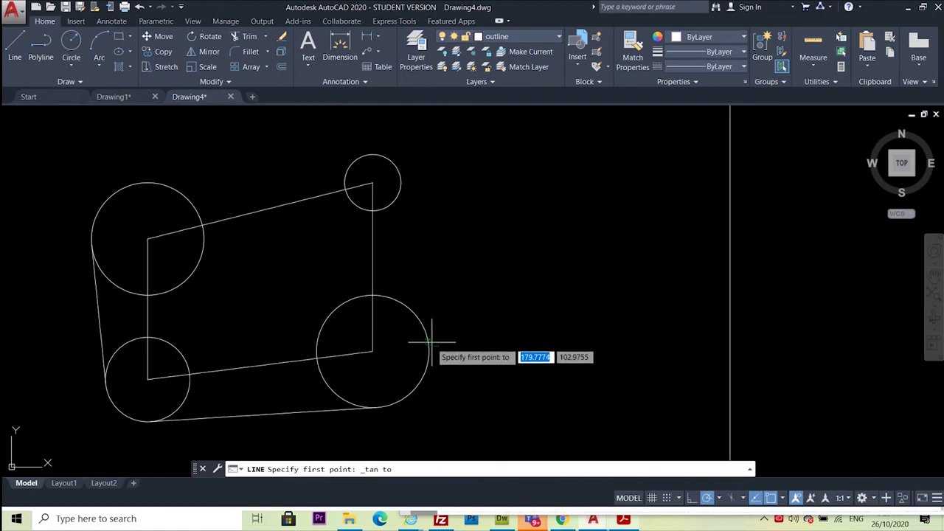
click(432, 338)
shift+right_click(506, 215)
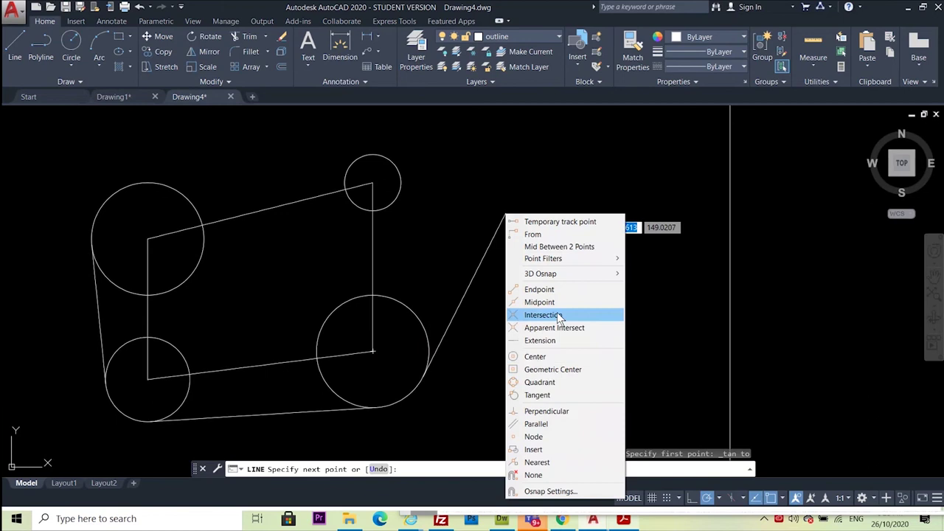
click(535, 395)
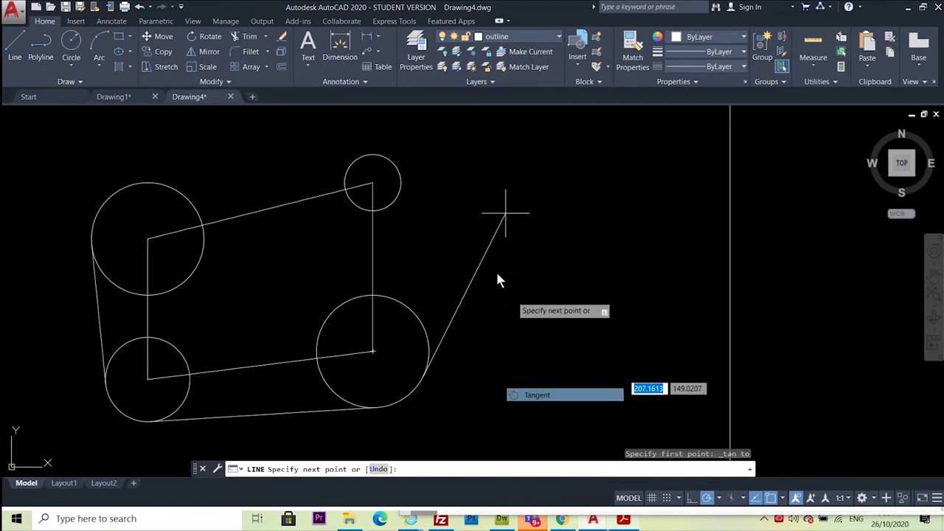
click(402, 175)
key(Escape)
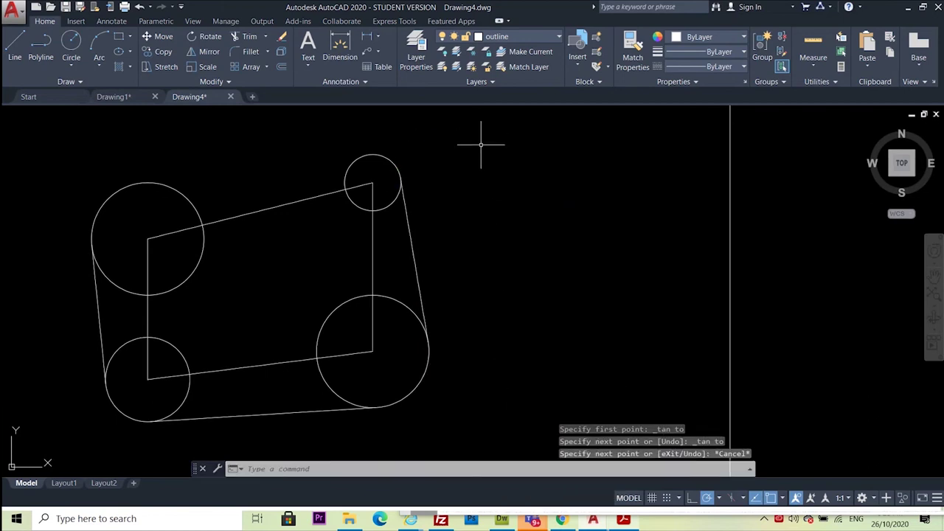
Draw the top tangent line from the small upper-right circle to the upper-left circle, then view the PDF
shift+right_click(520, 168)
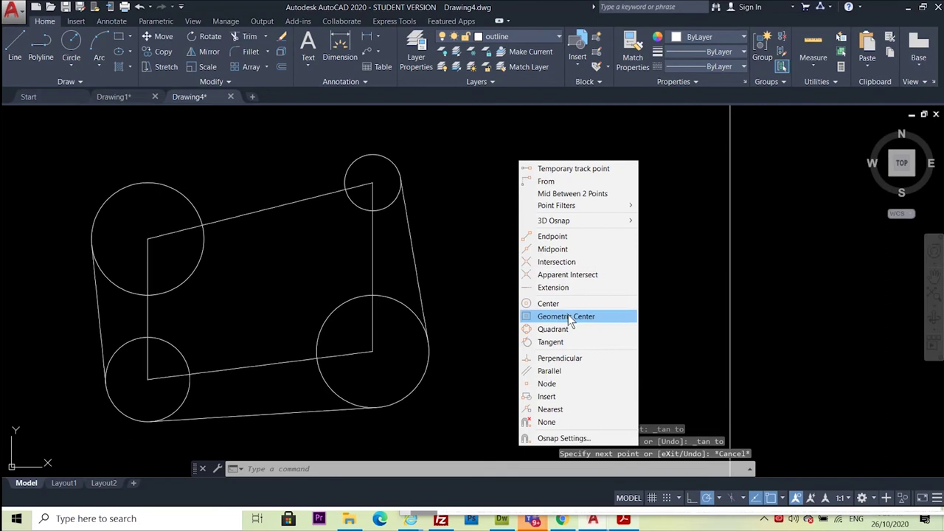
click(552, 343)
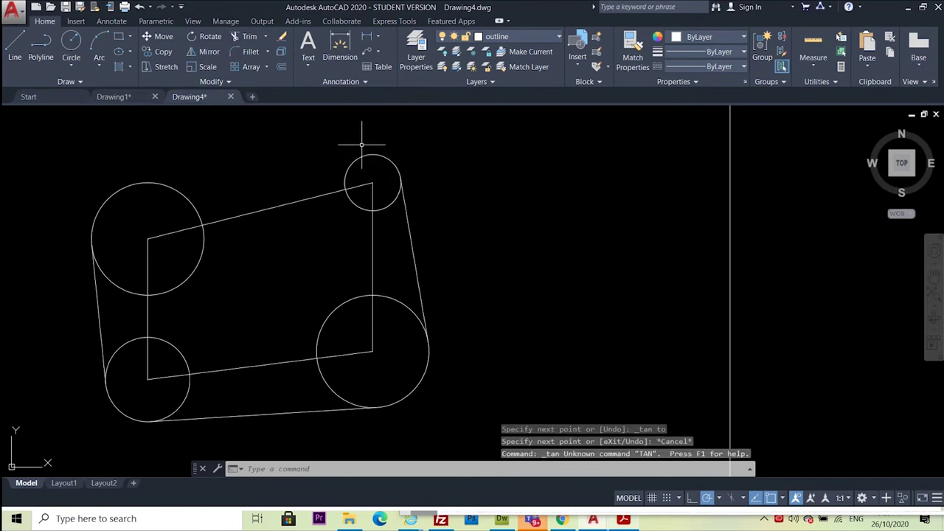
click(15, 41)
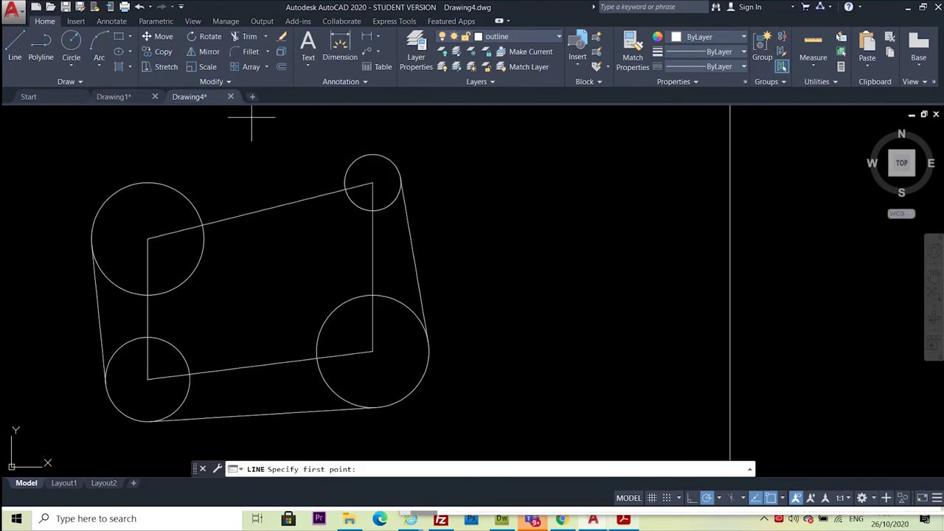
shift+right_click(540, 214)
click(579, 397)
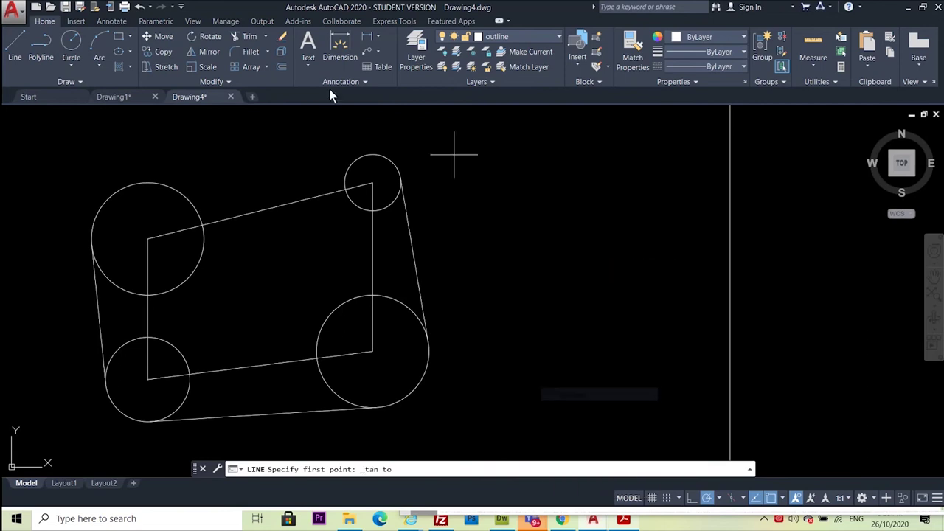
click(362, 156)
shift+right_click(503, 181)
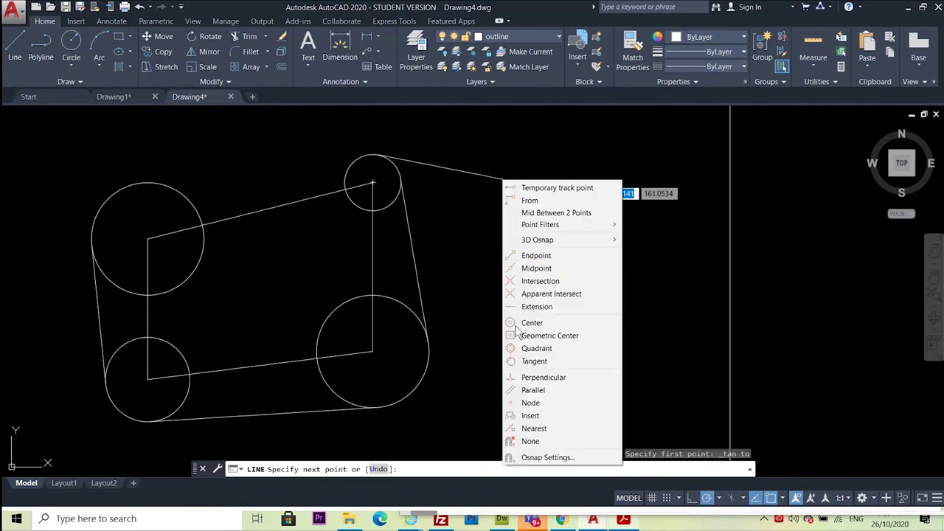
click(533, 361)
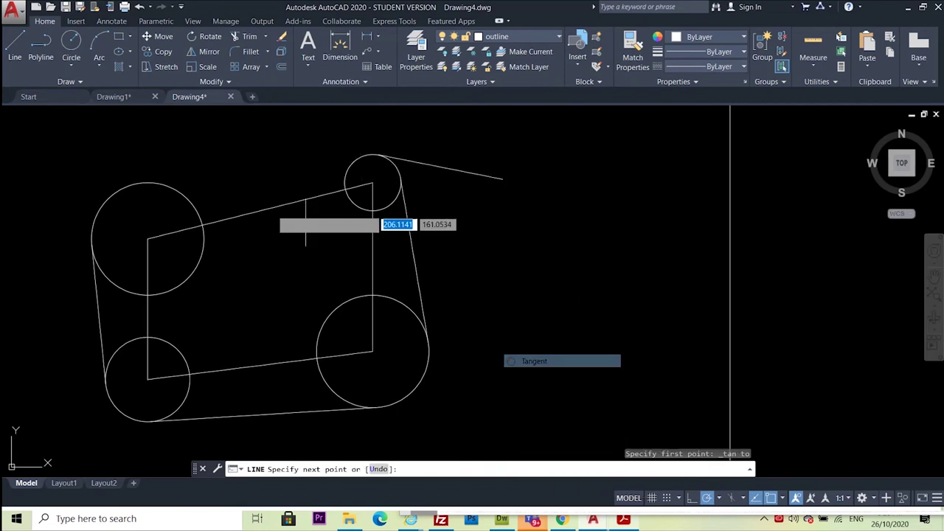
click(138, 186)
key(Escape)
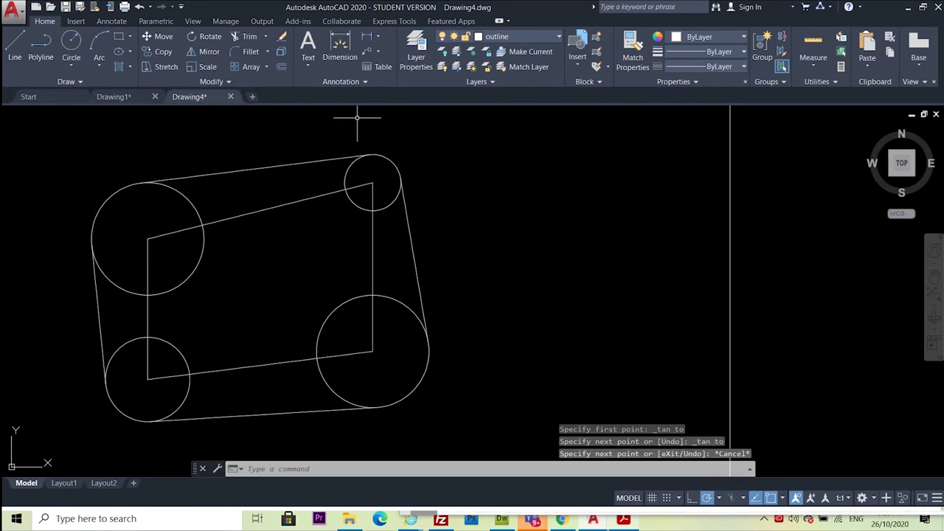
click(623, 520)
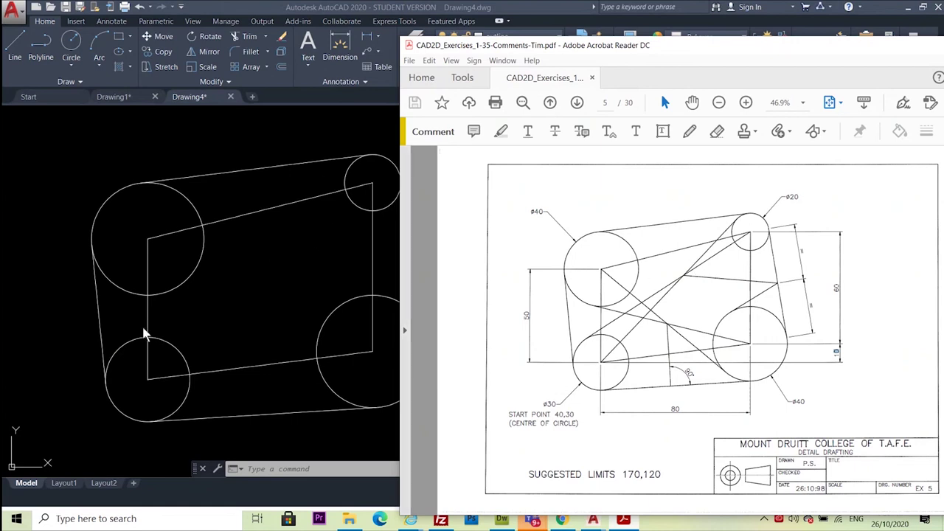
Compare against the Exercise 5 page, then return to the AutoCAD drawing
click(83, 227)
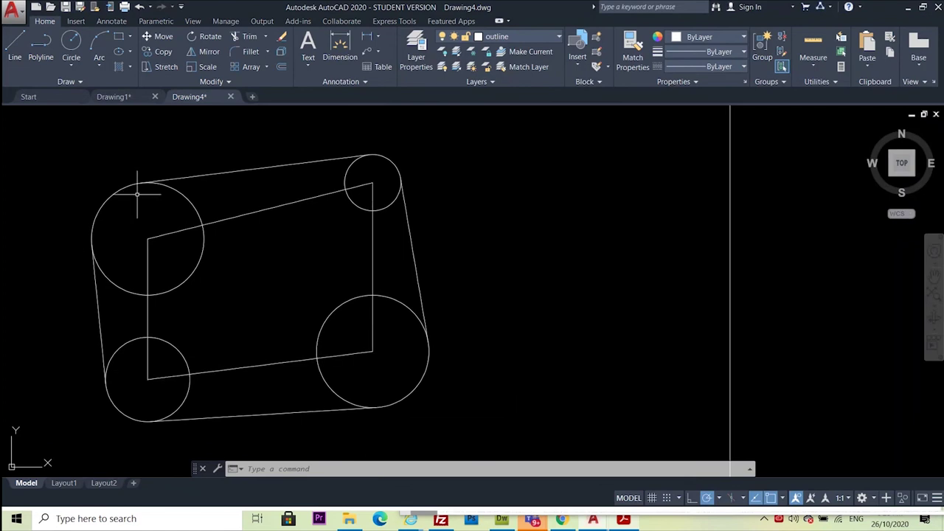
Draw a diagonal from the lower-left circle's centre tangent to the small upper-right circle
click(15, 44)
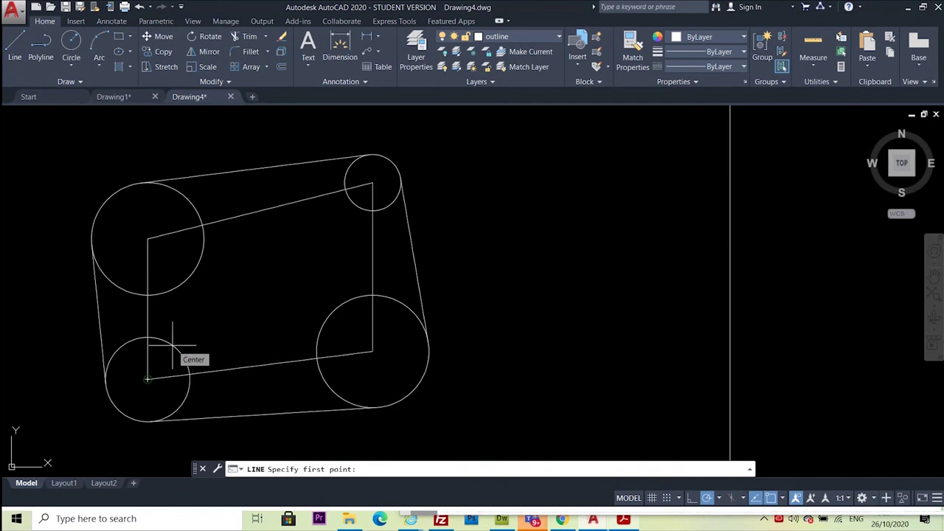
click(148, 380)
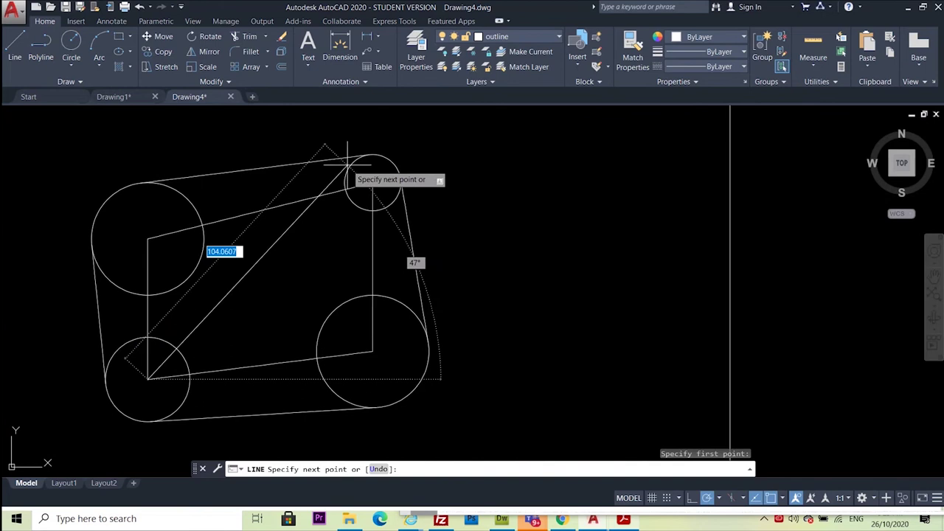
scroll(347, 166, up, 5)
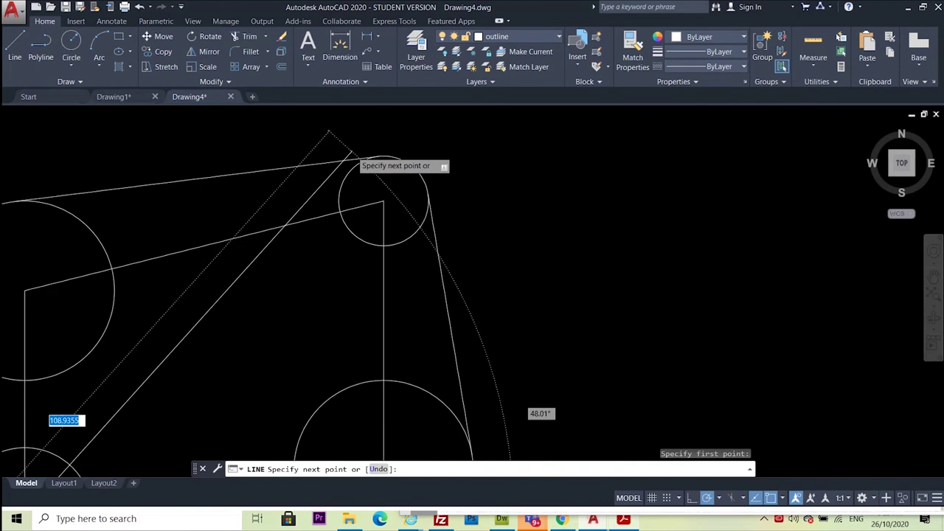
shift+right_click(284, 148)
click(314, 331)
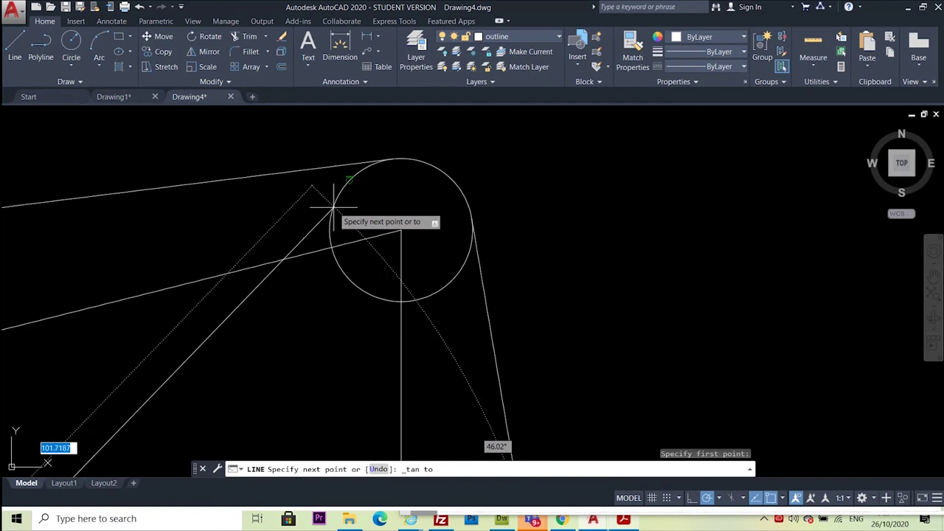
click(335, 207)
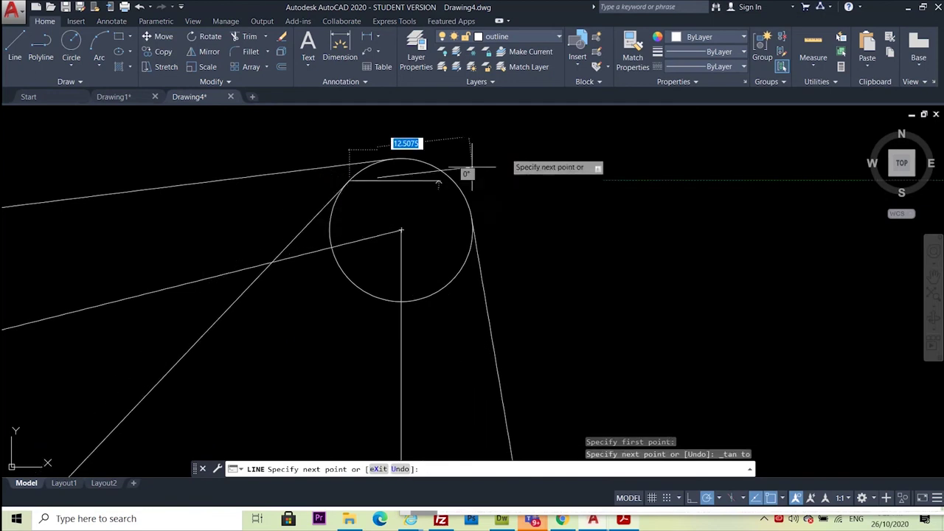
key(Escape)
scroll(596, 198, down, 5)
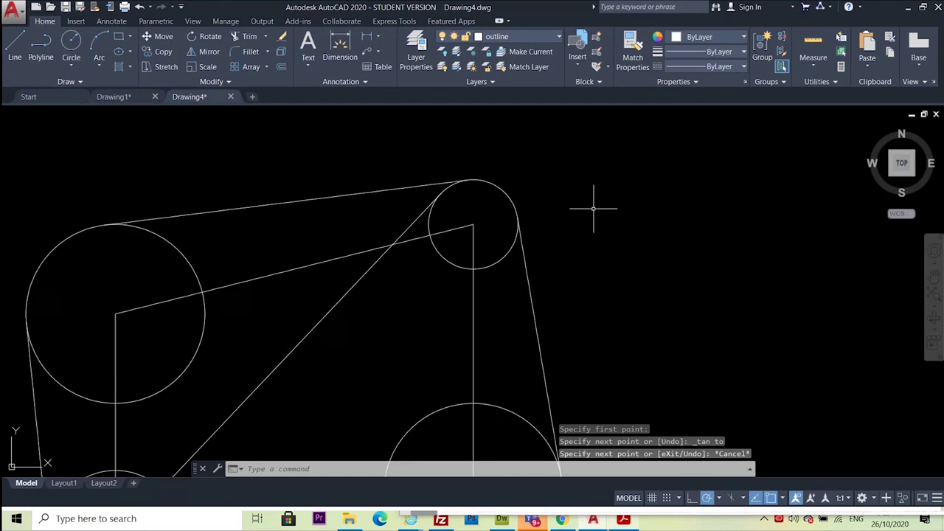
scroll(599, 198, up, 3)
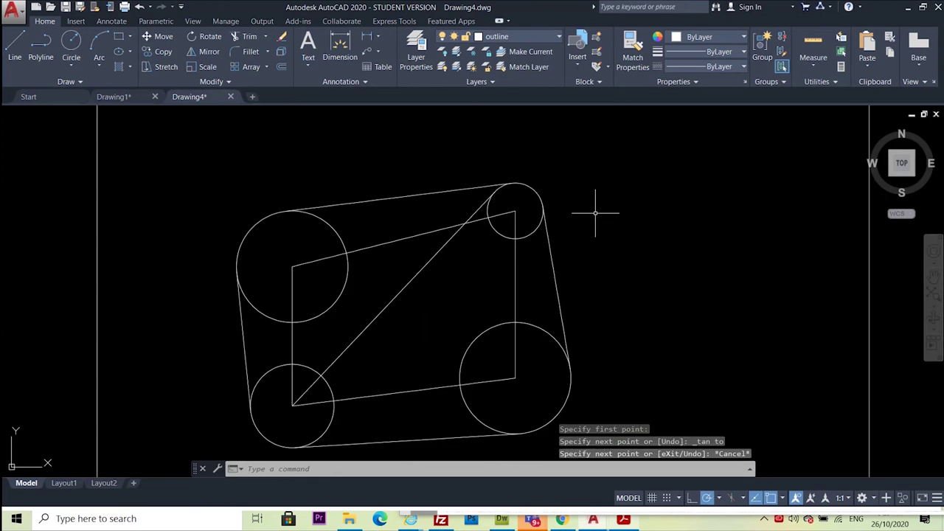
Draw the opposite diagonal from the small circle's centre tangent to the lower-left circle, then view the PDF
click(15, 46)
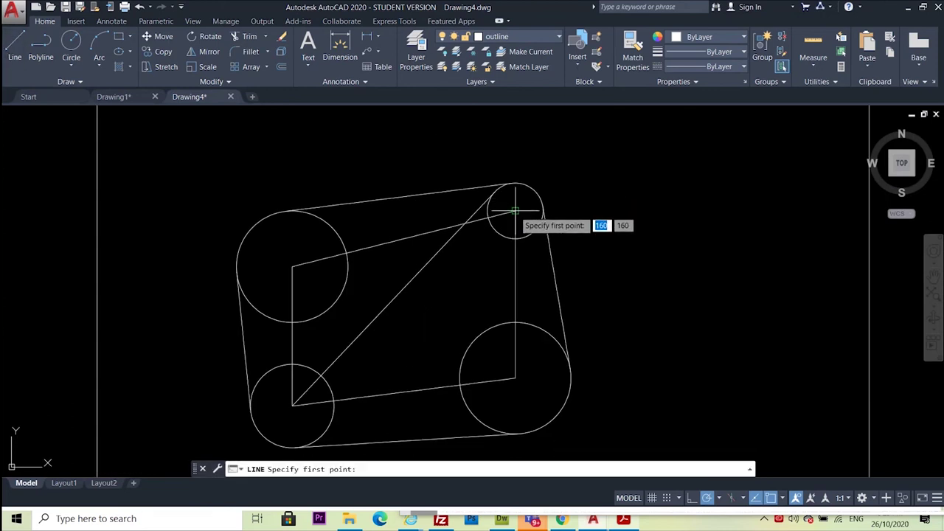
click(516, 210)
shift+right_click(253, 361)
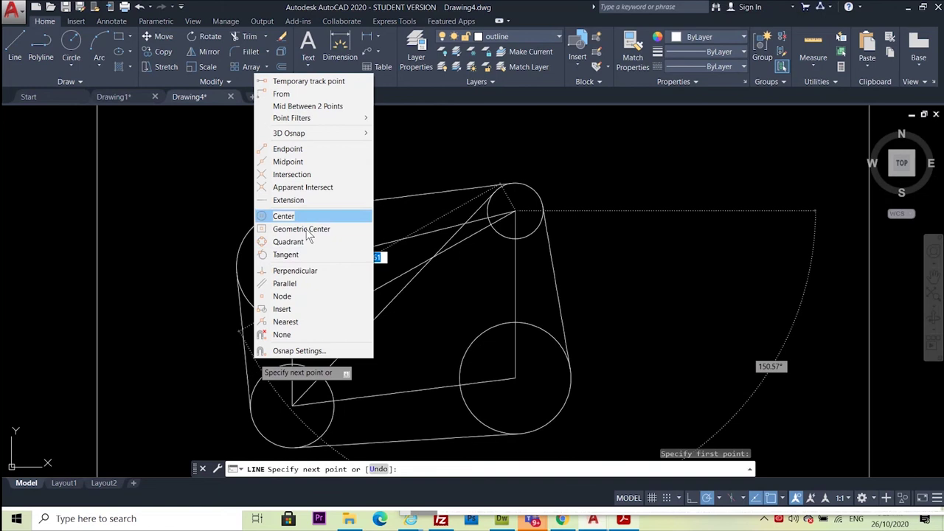
click(294, 255)
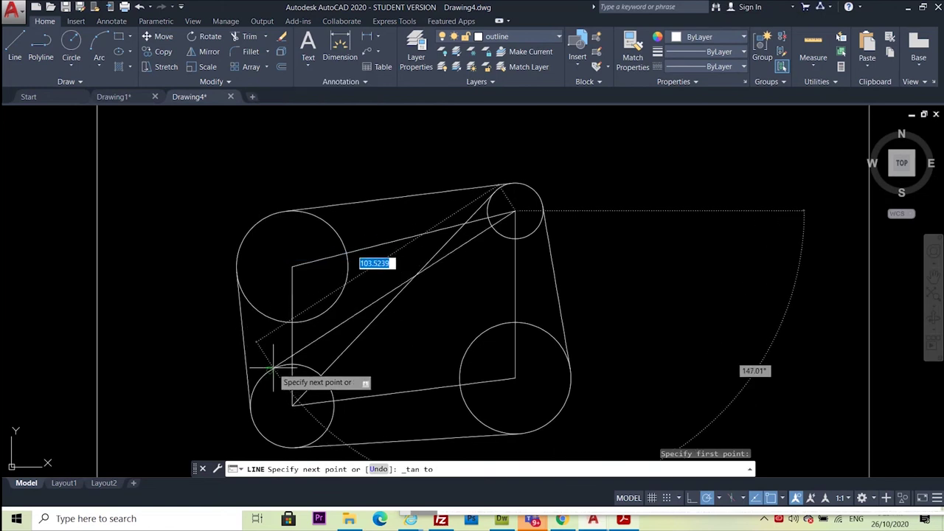
click(280, 354)
key(Escape)
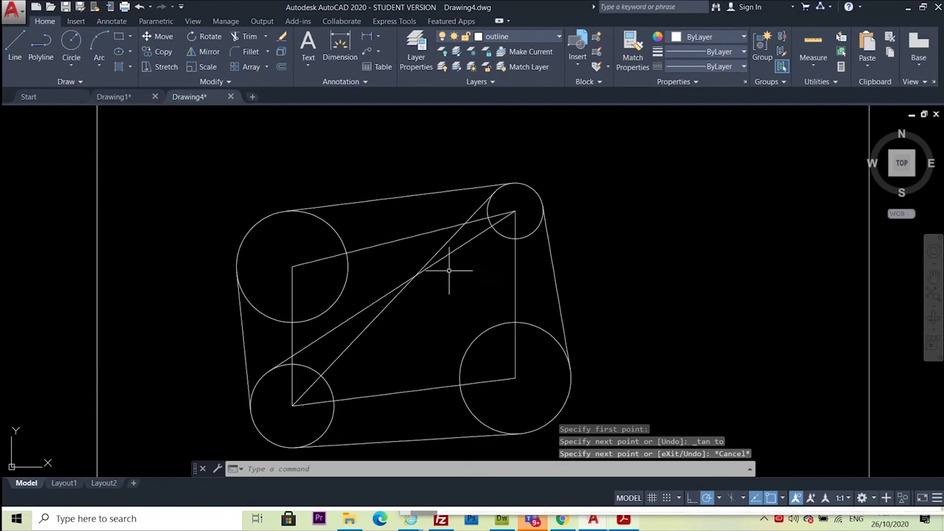
click(624, 520)
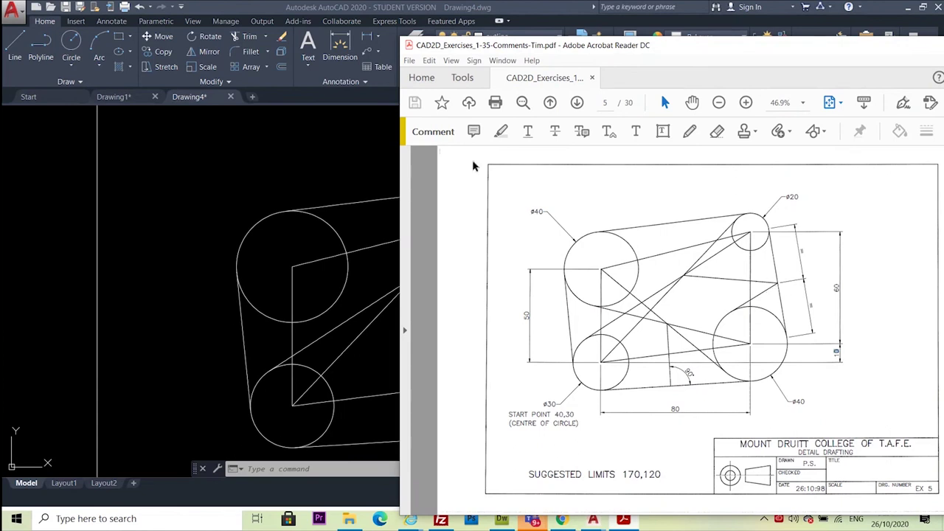
Return to AutoCAD, recentre the circles in view, and start a new line
key(alt+Tab)
mouse_move(696, 280)
middle_down()
mouse_move(656, 257)
mouse_move(584, 260)
middle_up()
click(17, 44)
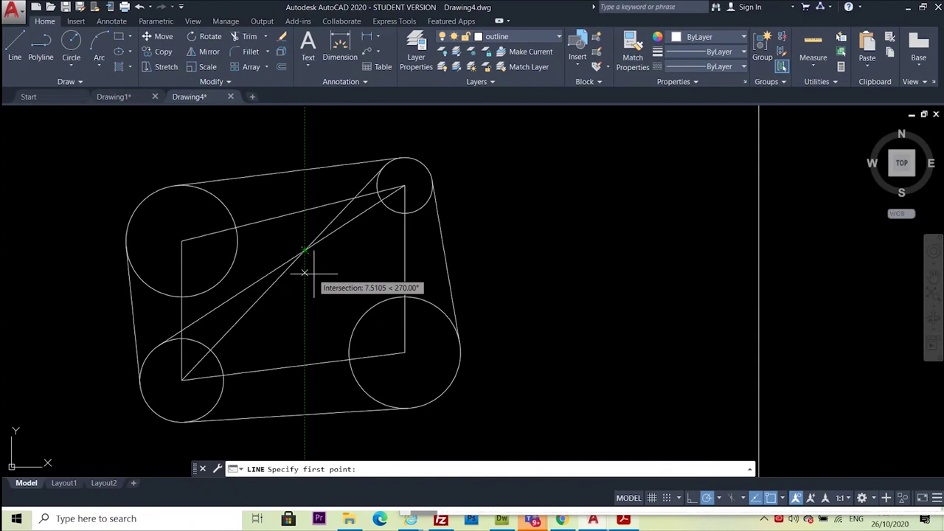
Draw a line from the diagonals' intersection to the right tangent line's midpoint, then view the PDF
shift+right_click(573, 201)
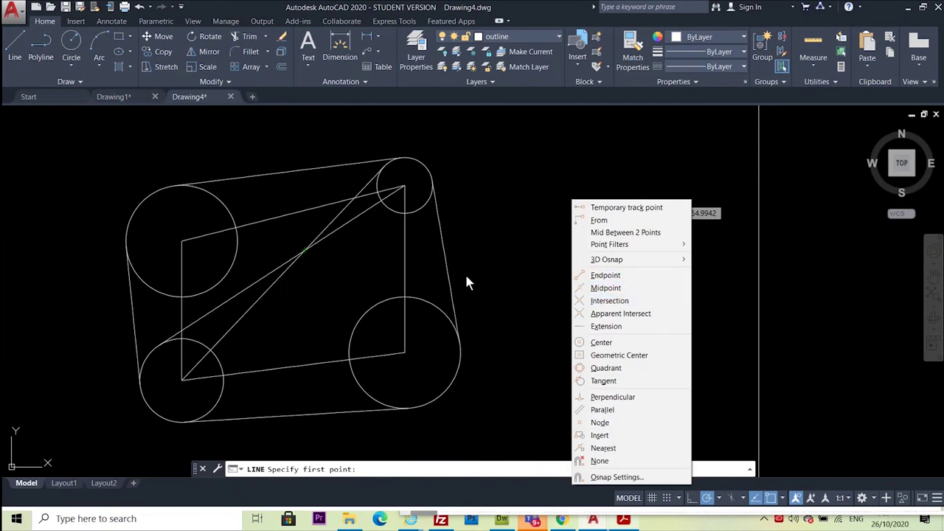
click(634, 301)
click(302, 252)
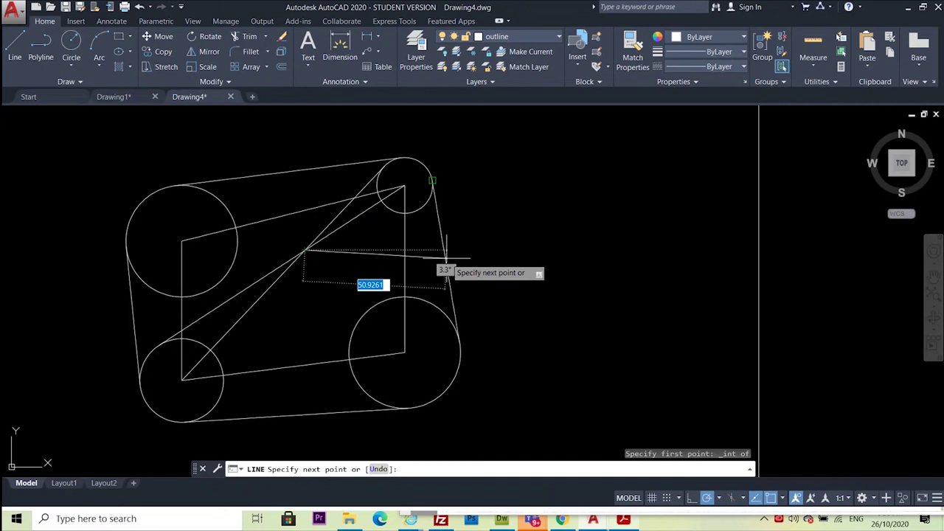
shift+right_click(446, 258)
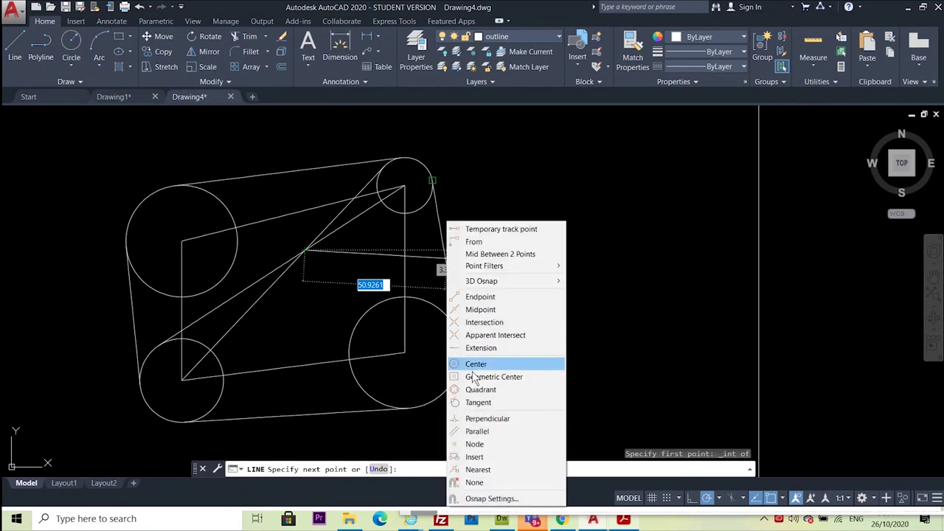
click(481, 309)
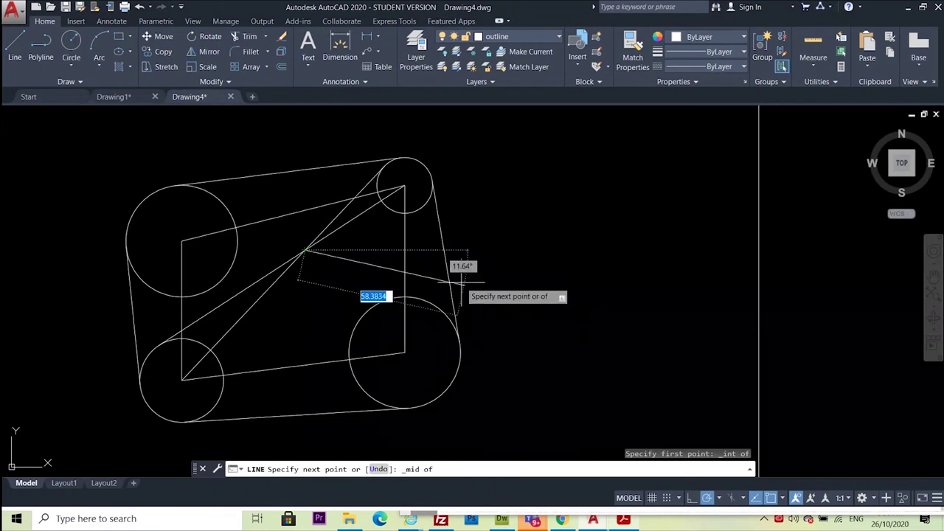
scroll(449, 264, up, 4)
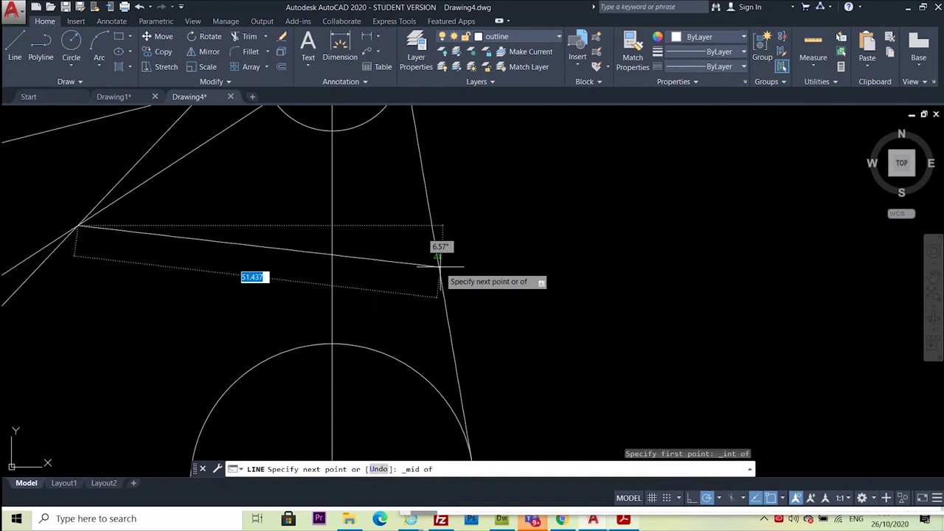
click(439, 266)
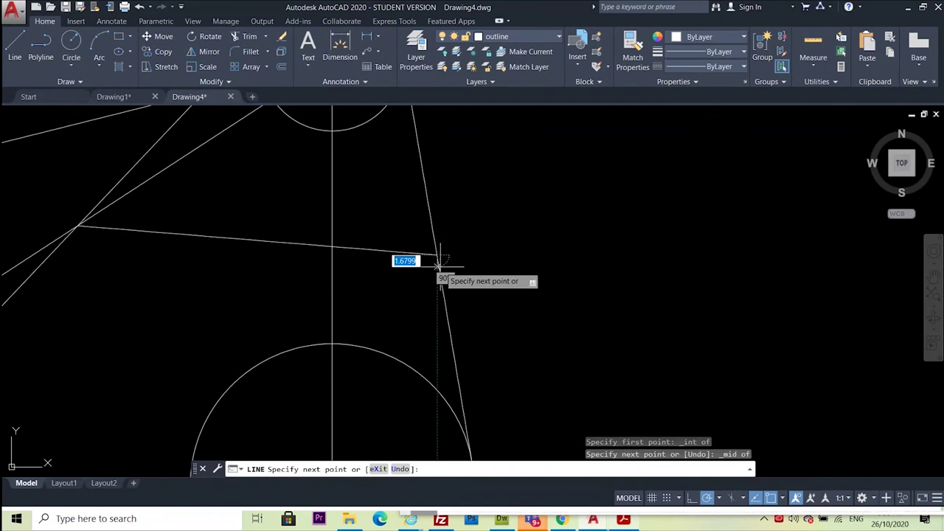
key(Escape)
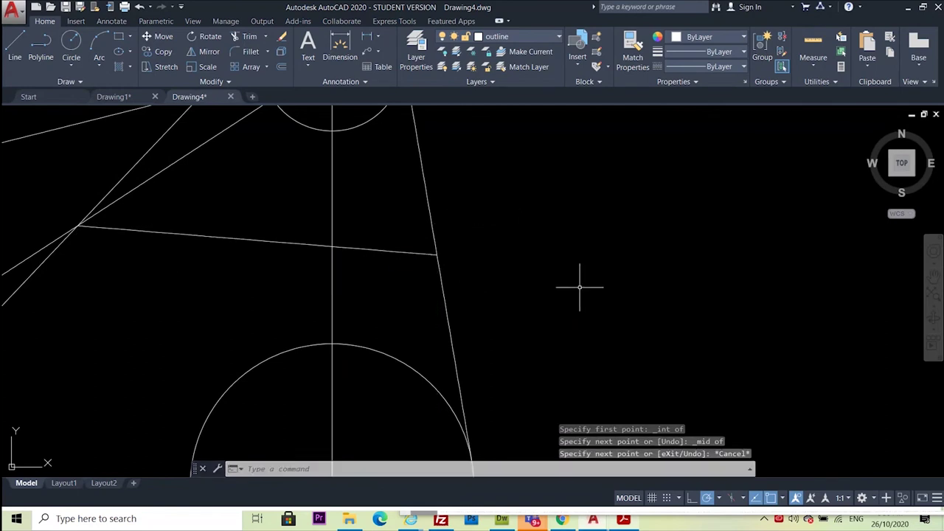
scroll(579, 287, down, 4)
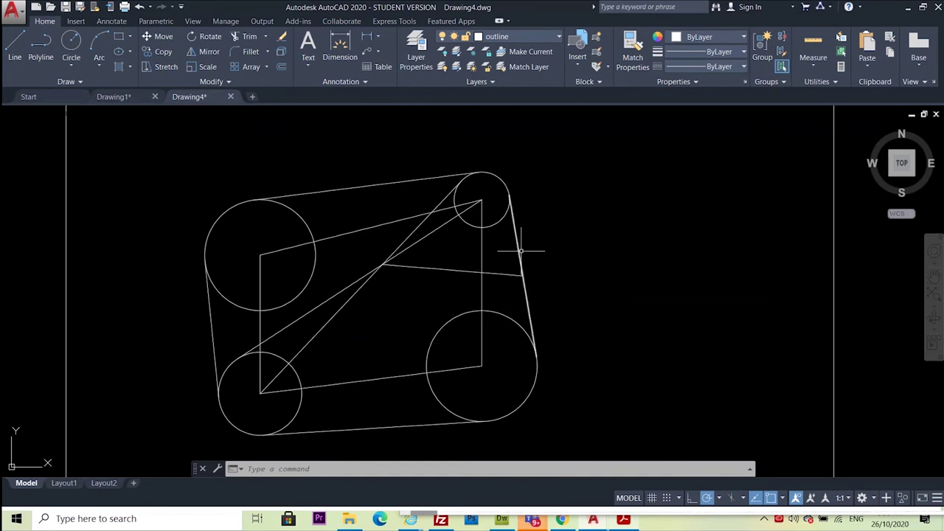
click(521, 276)
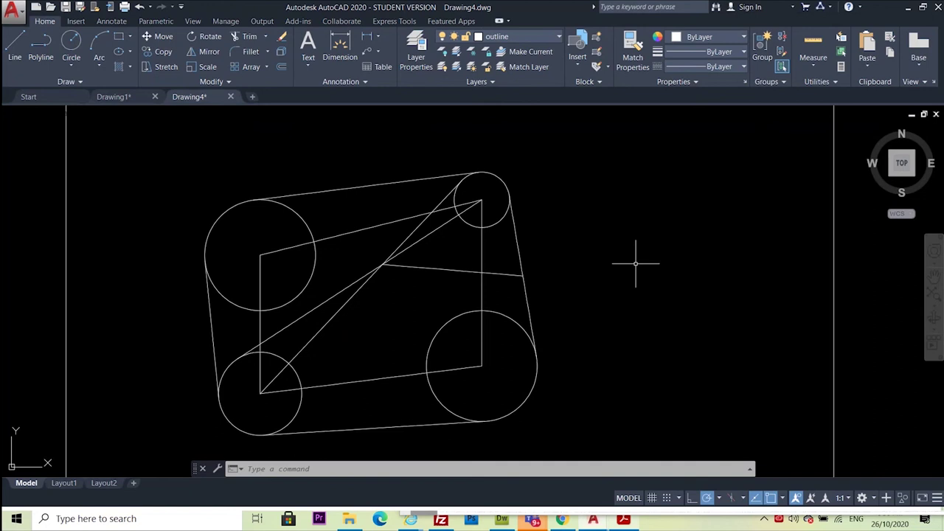
click(624, 520)
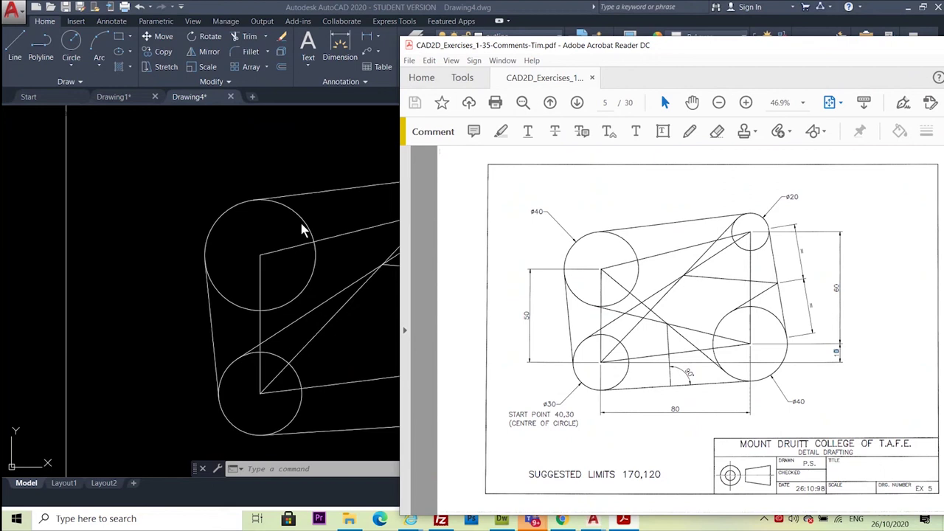
Draw a line from the right line's midpoint tangent to the lower-right circle
click(123, 213)
click(17, 44)
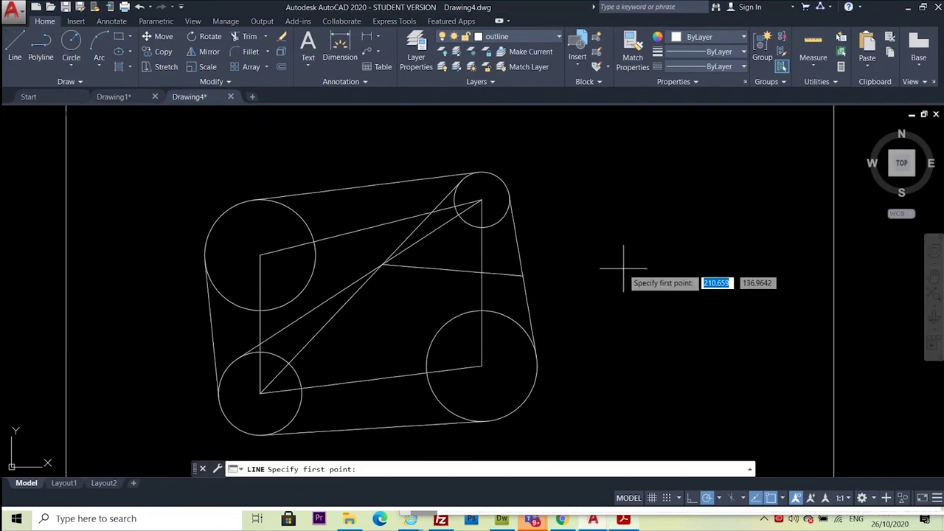
click(524, 276)
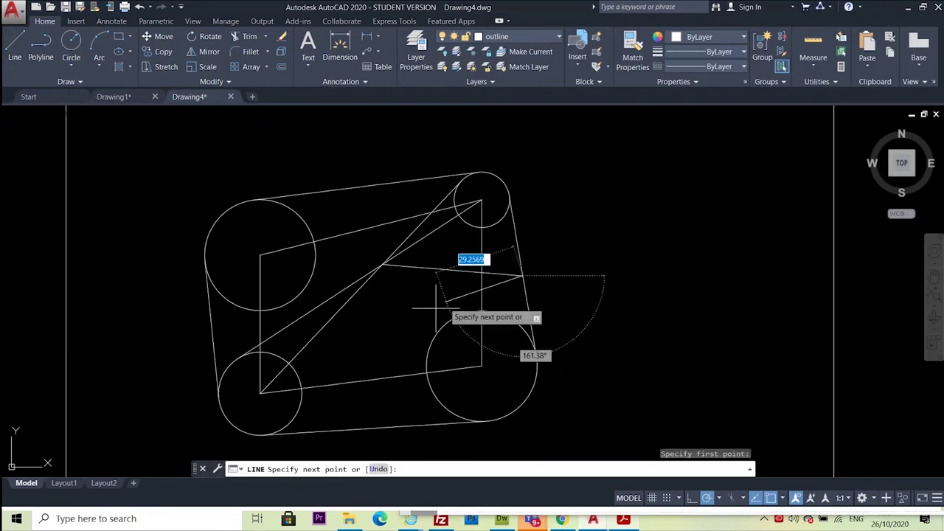
shift+right_click(423, 325)
click(446, 208)
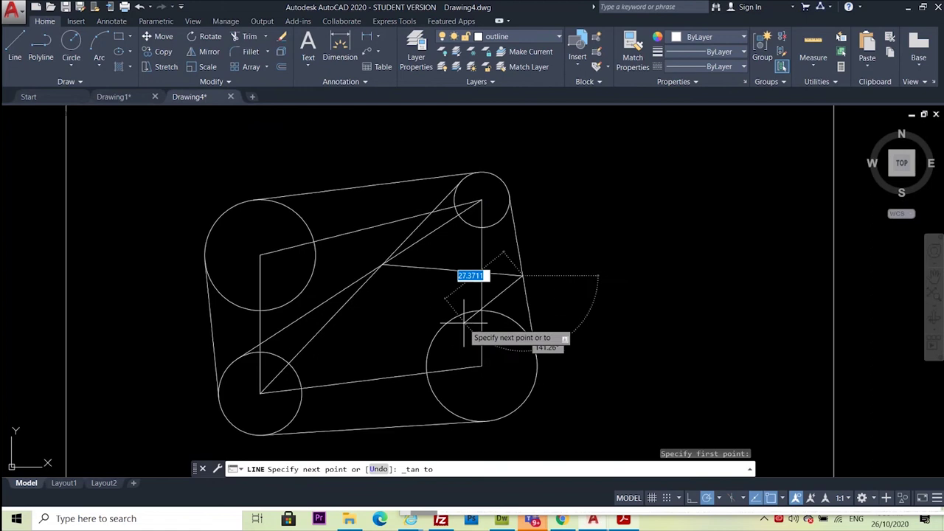
click(452, 318)
key(Escape)
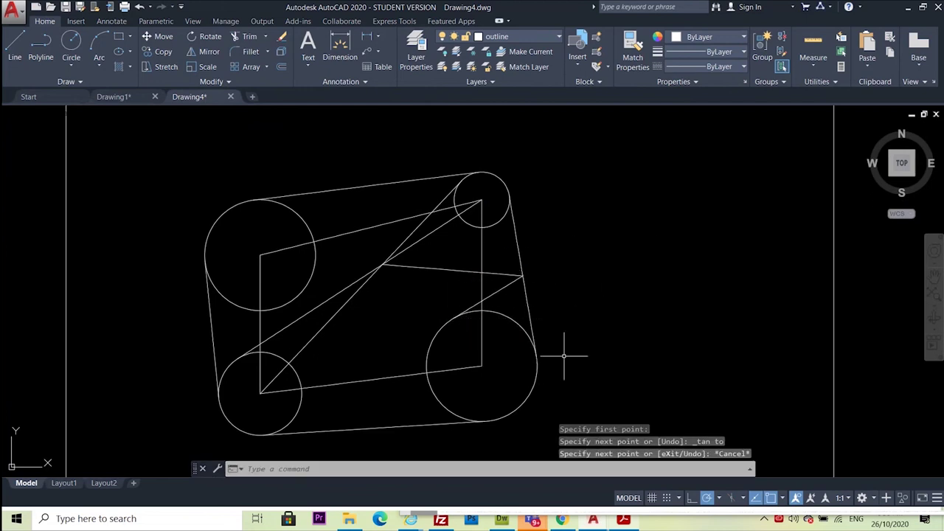
After checking the PDF, draw a line from the upper-left circle's centre tangent to the lower-right circle
click(623, 520)
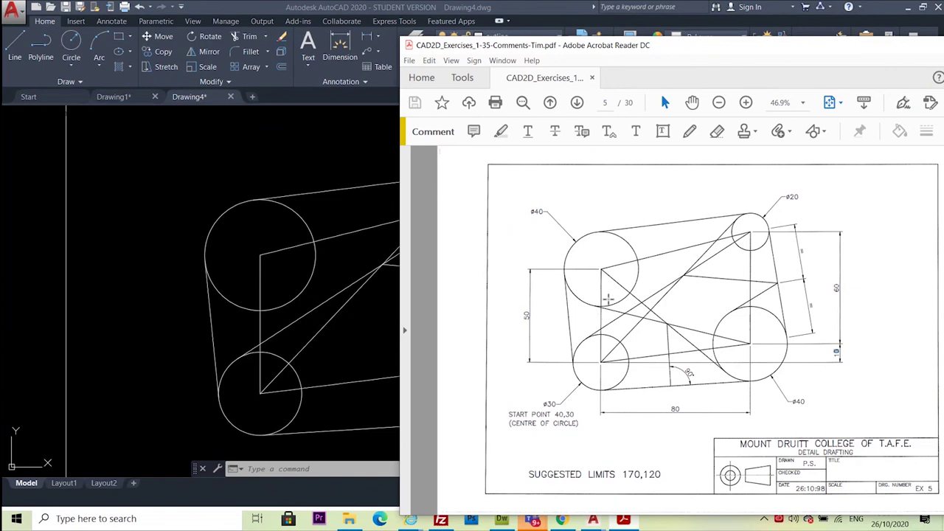
click(144, 217)
click(15, 46)
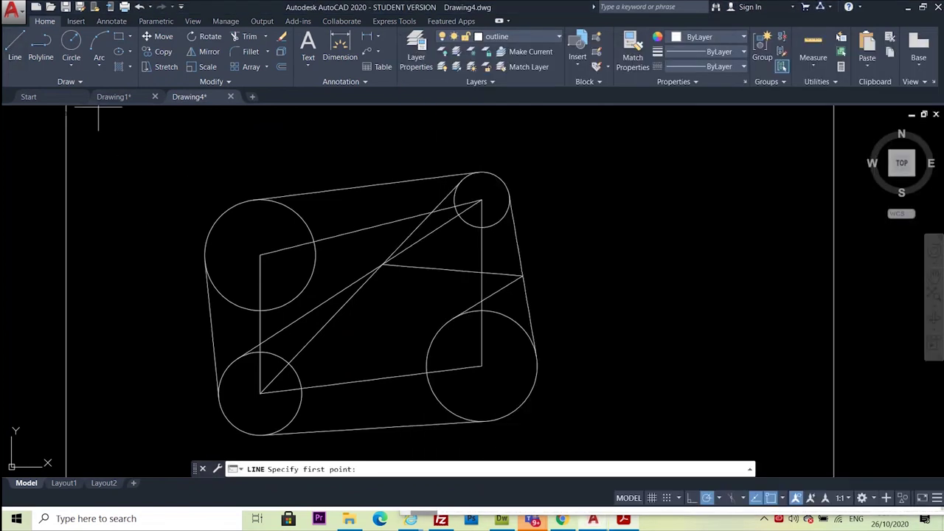
click(260, 256)
shift+right_click(406, 413)
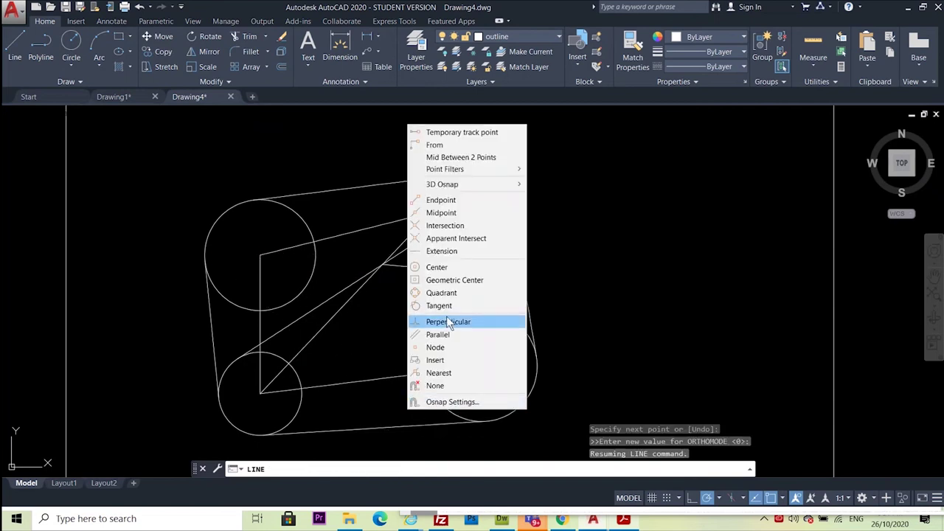
click(449, 303)
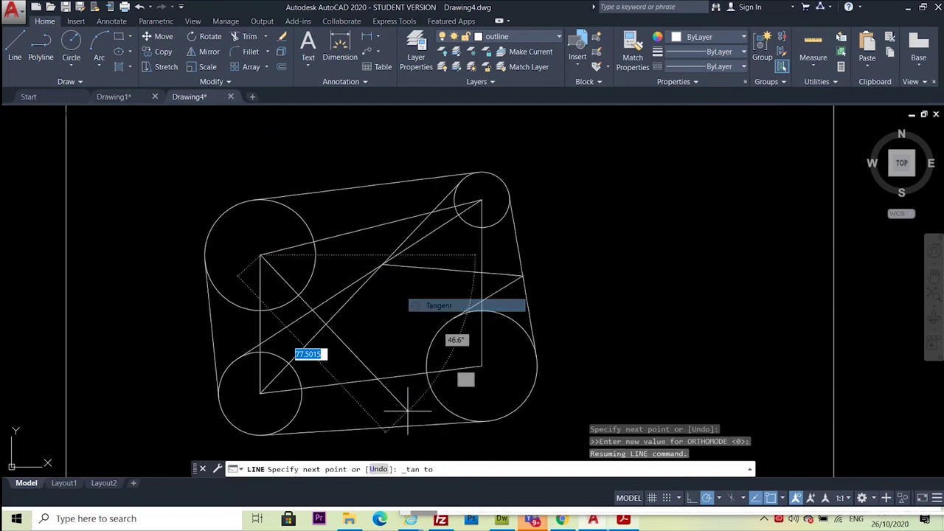
click(447, 408)
key(Escape)
right_click(642, 105)
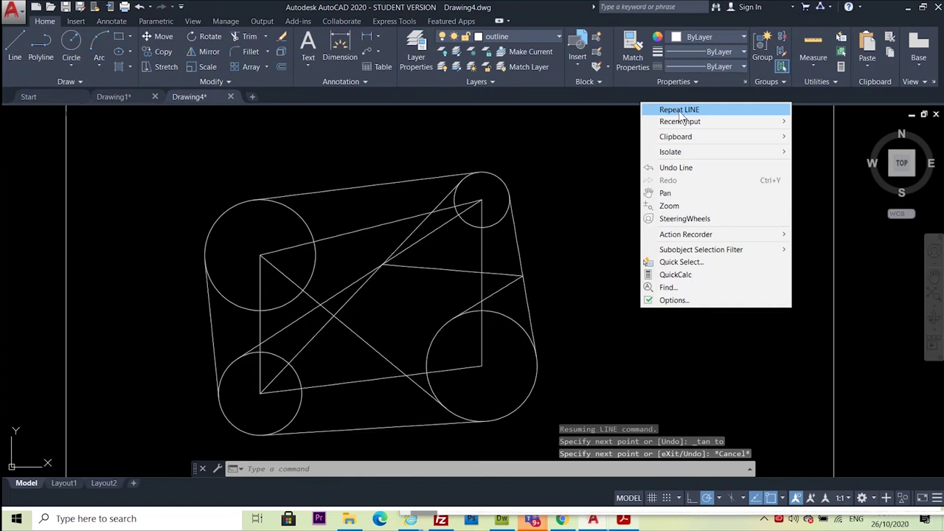
click(680, 111)
key(Escape)
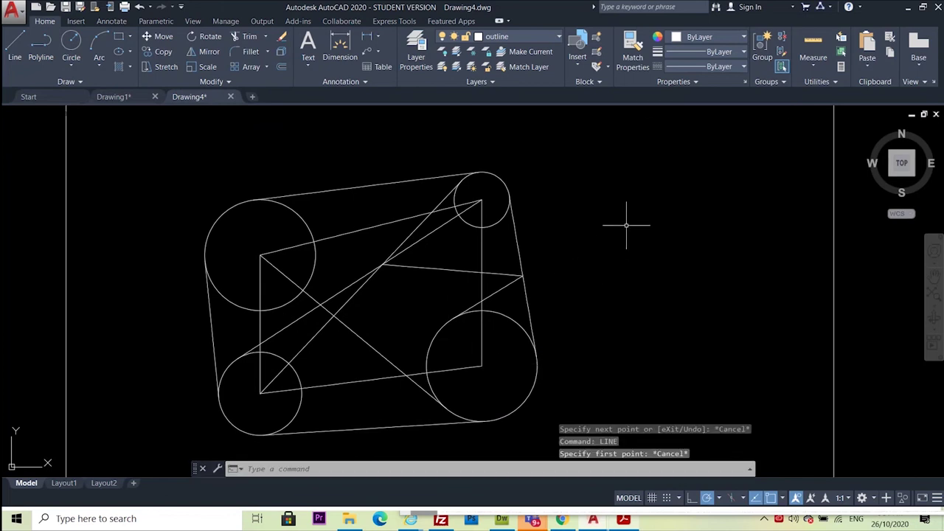
Using L, draw a line from the lower-right circle's centre tangent to the upper-left circle's underside
right_click(619, 234)
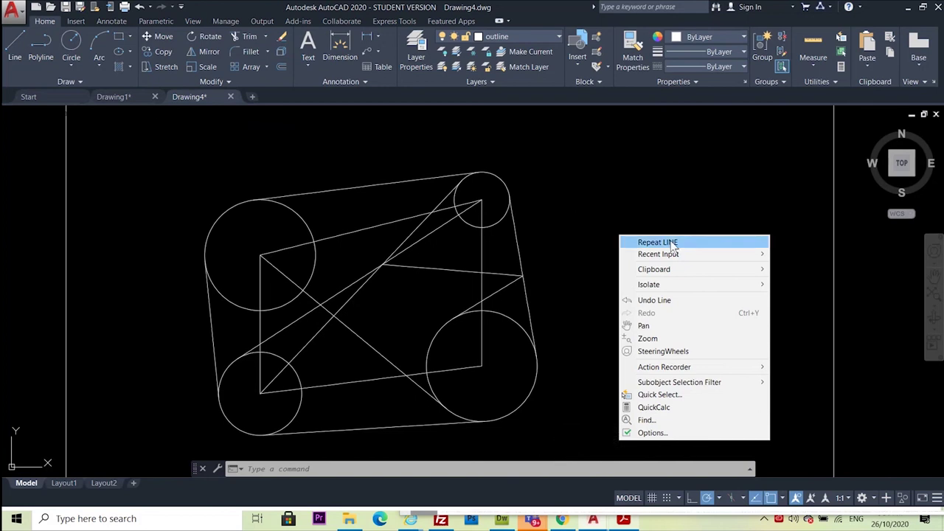
key(Escape)
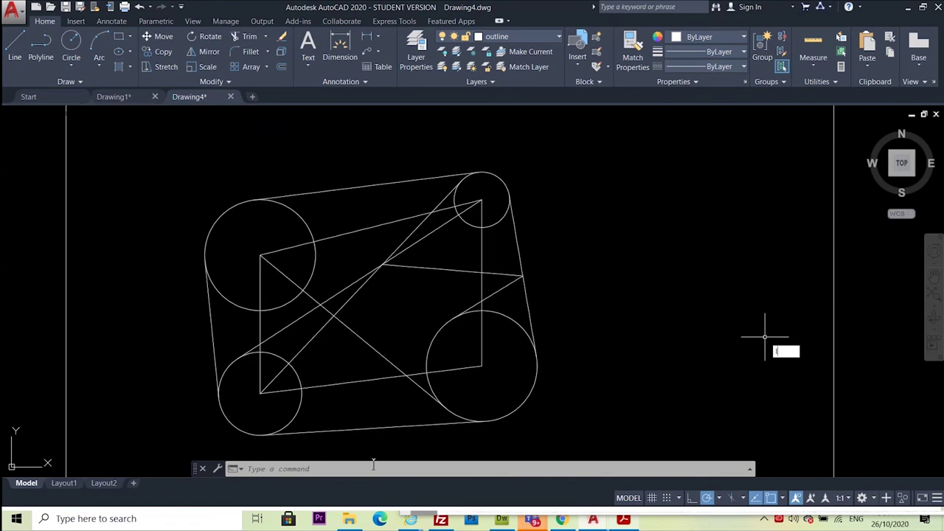
key(Escape)
key(Escape)
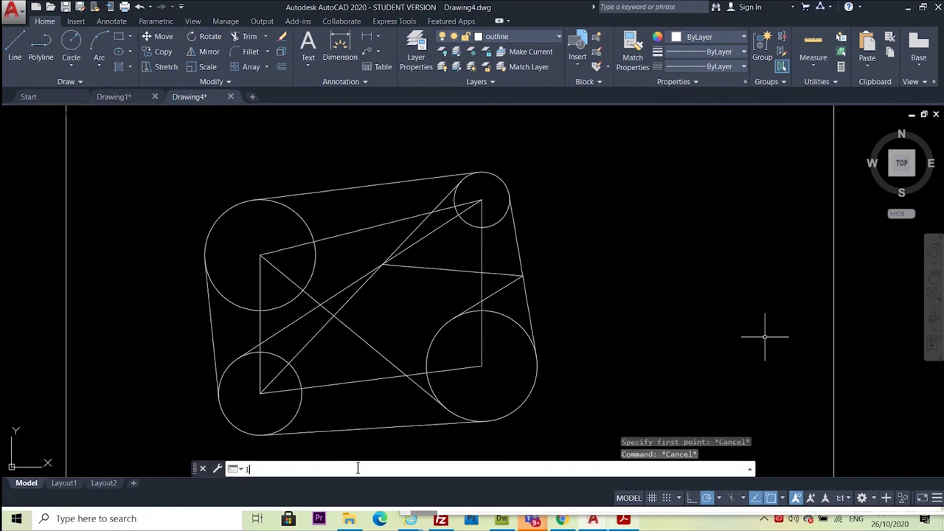
text(L)
key(Return)
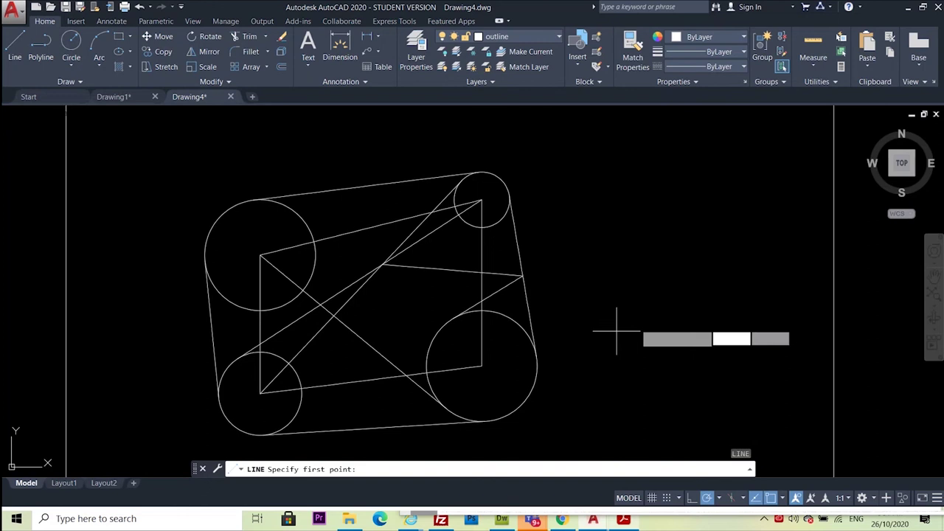
key(Escape)
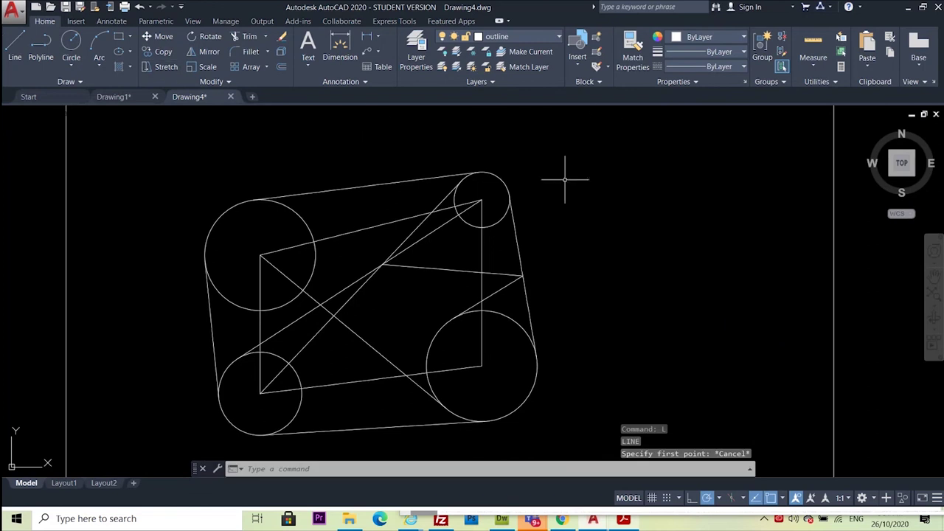
key(Return)
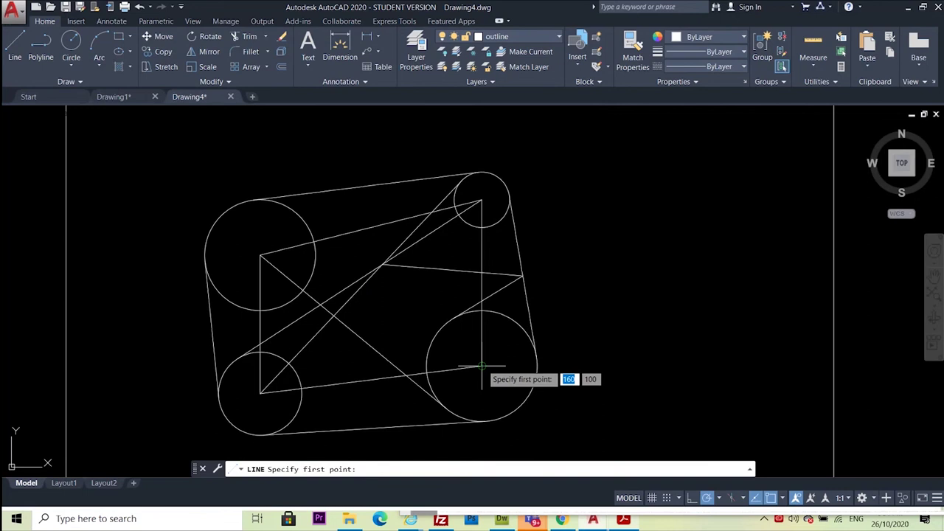
click(481, 365)
shift+right_click(632, 221)
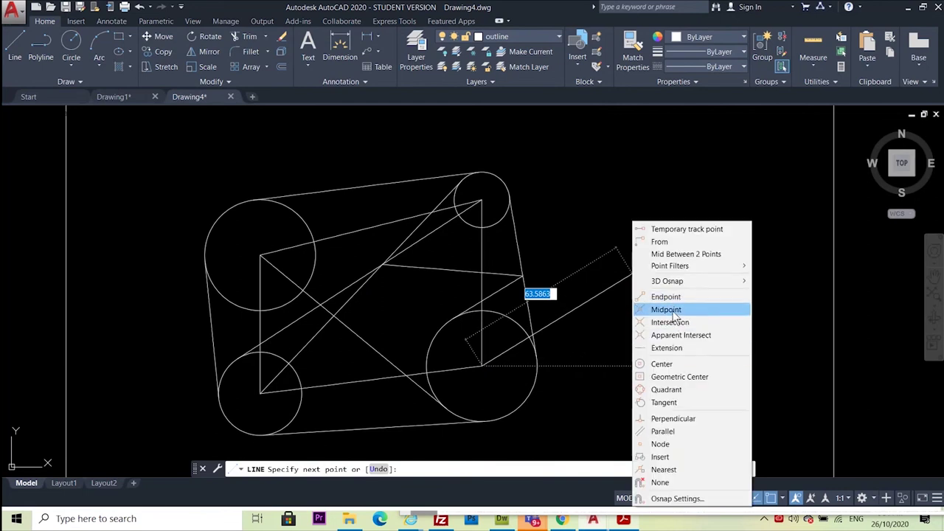
click(664, 403)
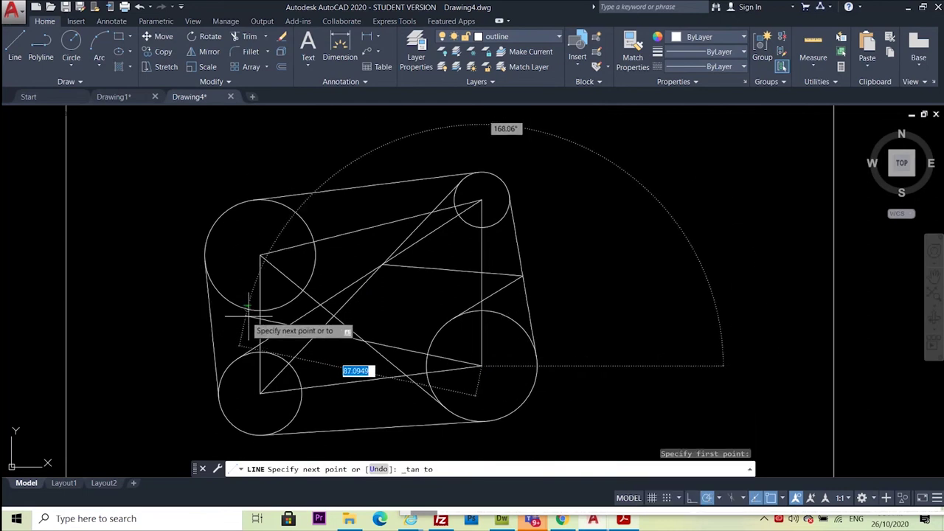
click(245, 308)
key(Escape)
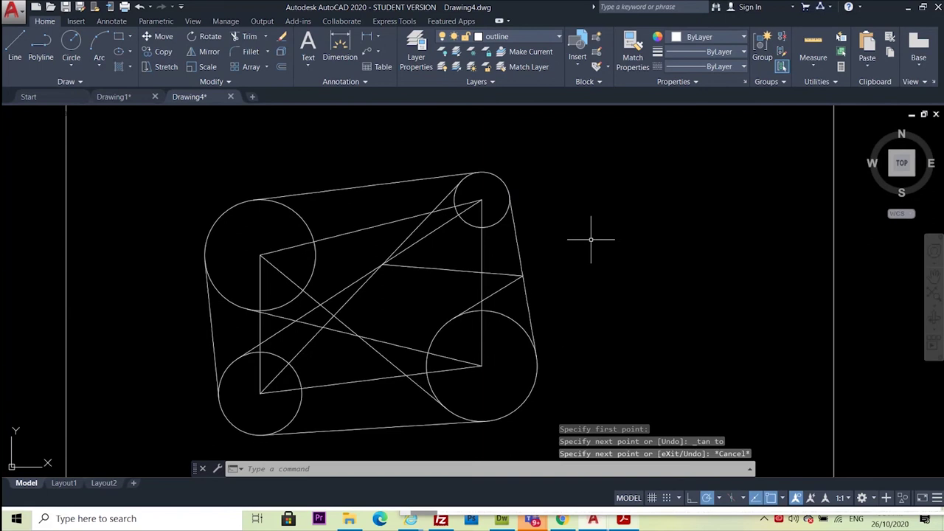
Show the Exercise 5 PDF again, moved right so more of the AutoCAD sketch is visible
click(624, 521)
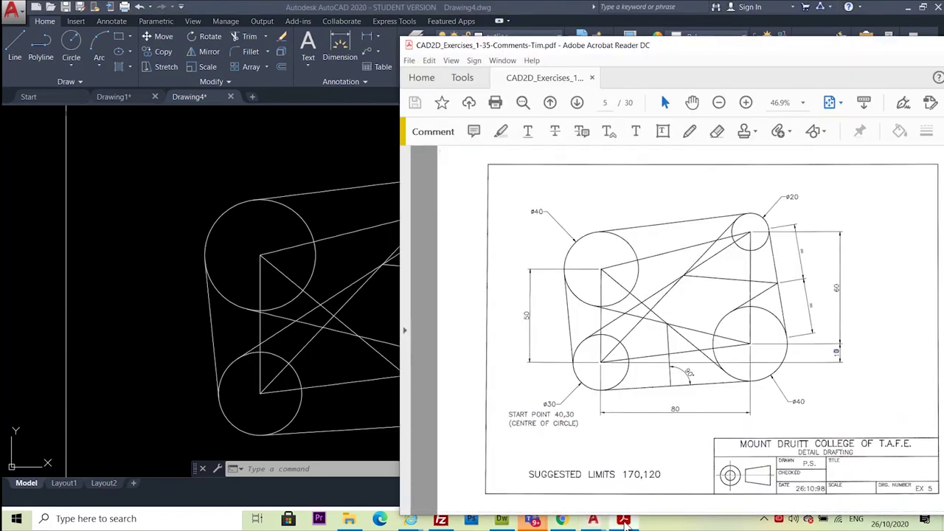
mouse_move(679, 57)
mouse_down()
mouse_move(840, 51)
mouse_move(827, 54)
mouse_up()
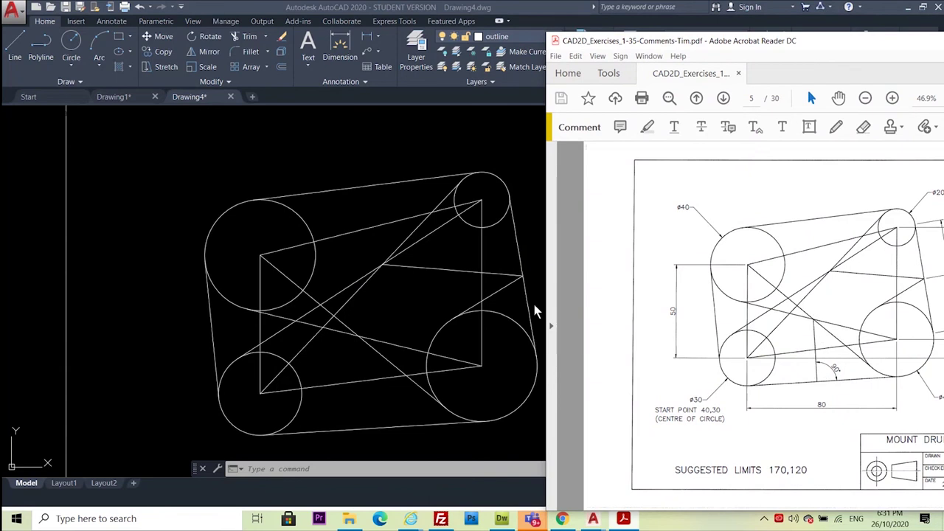
Return to AutoCAD and pan to the lower half of the figure
click(248, 158)
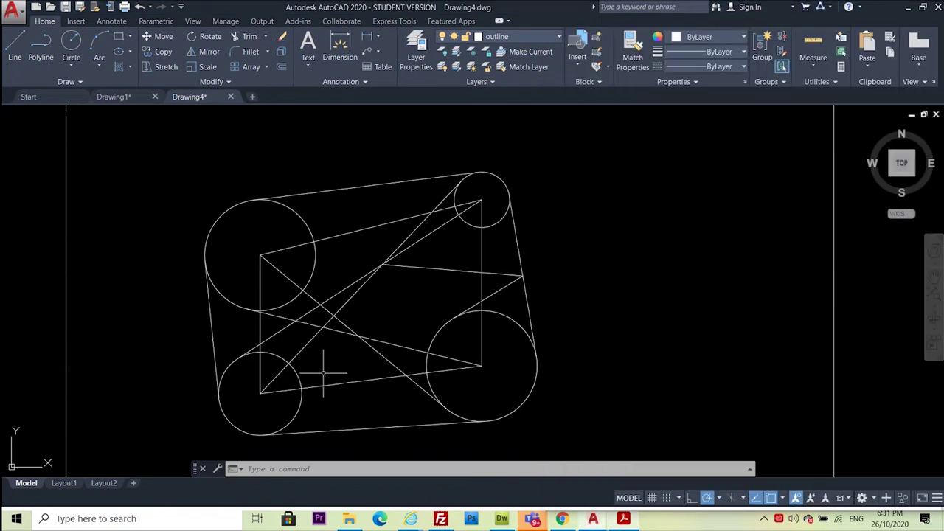
scroll(349, 377, down, 2)
scroll(349, 377, up, 2)
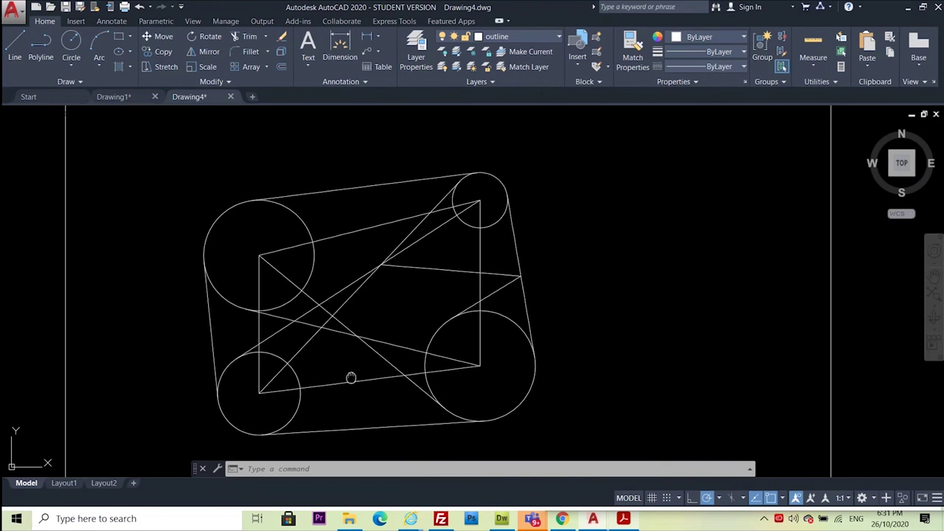
scroll(348, 379, up, 2)
middle_drag(347, 379, 373, 288)
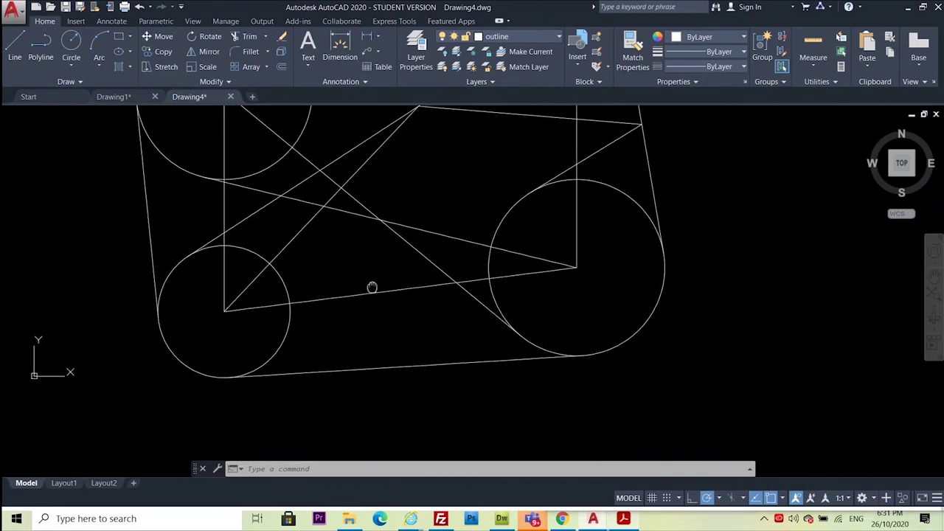
Draw a line from the crossing diagonals perpendicular to the bottom tangent line
click(15, 48)
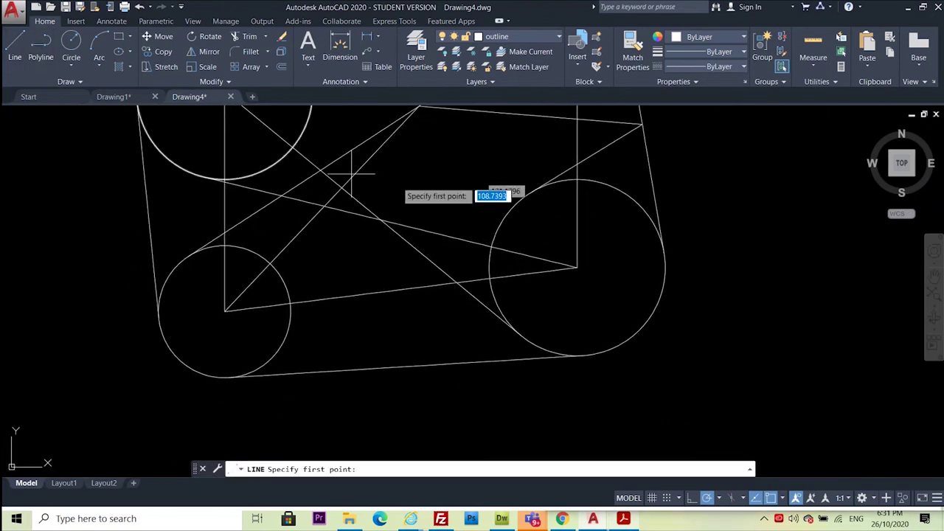
click(381, 218)
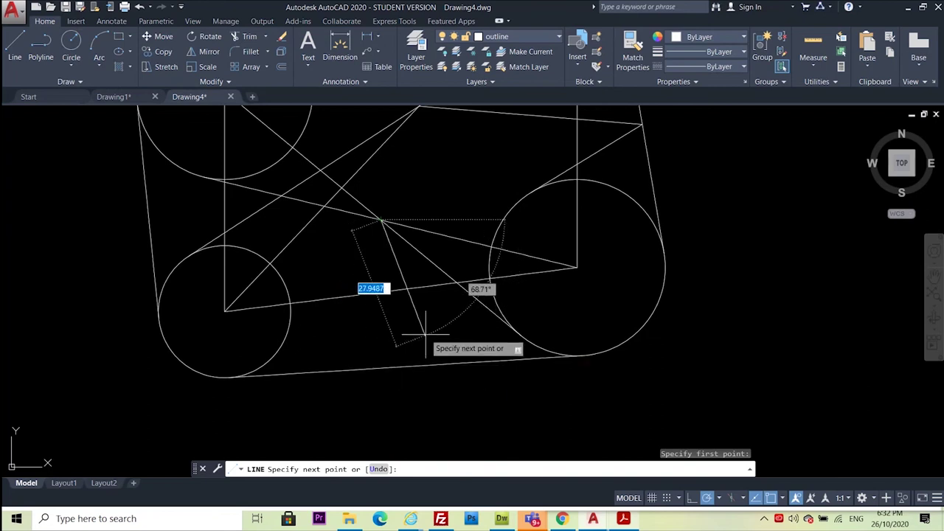
shift+right_click(426, 337)
click(477, 245)
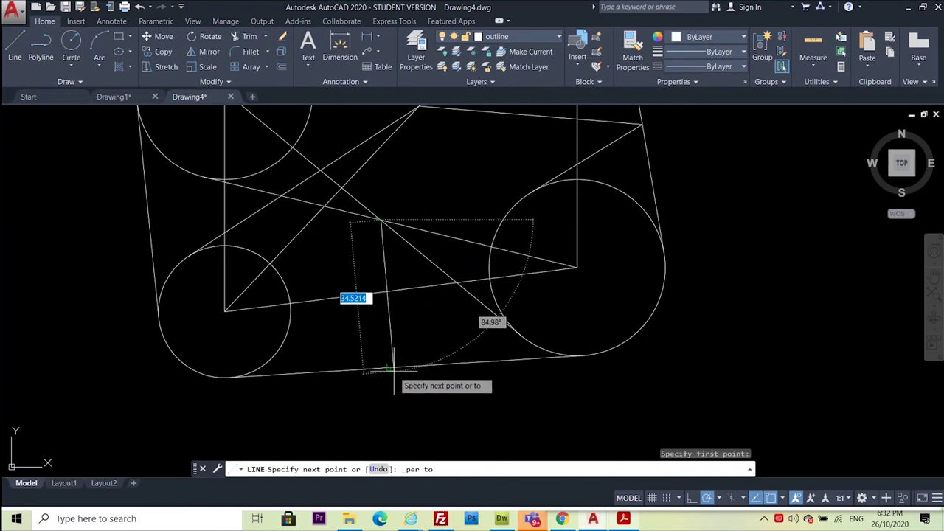
click(391, 368)
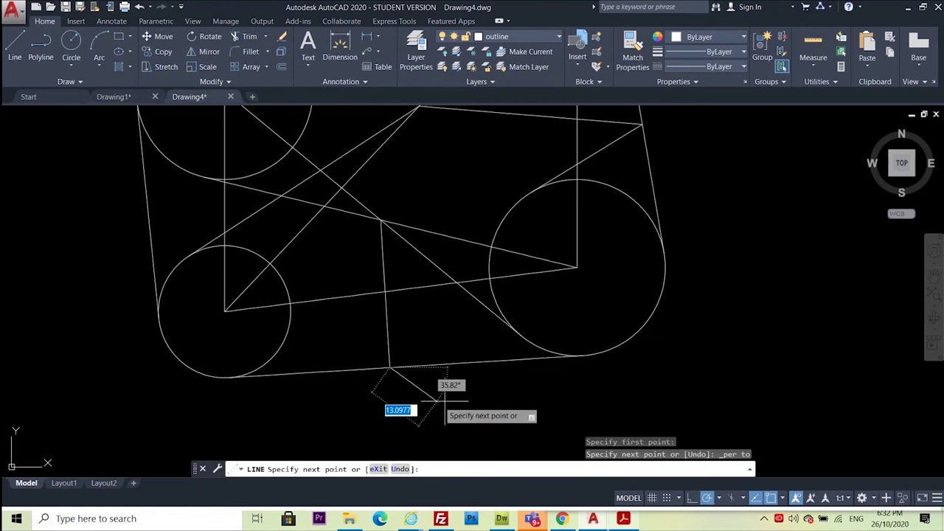
key(Escape)
scroll(342, 383, down, 3)
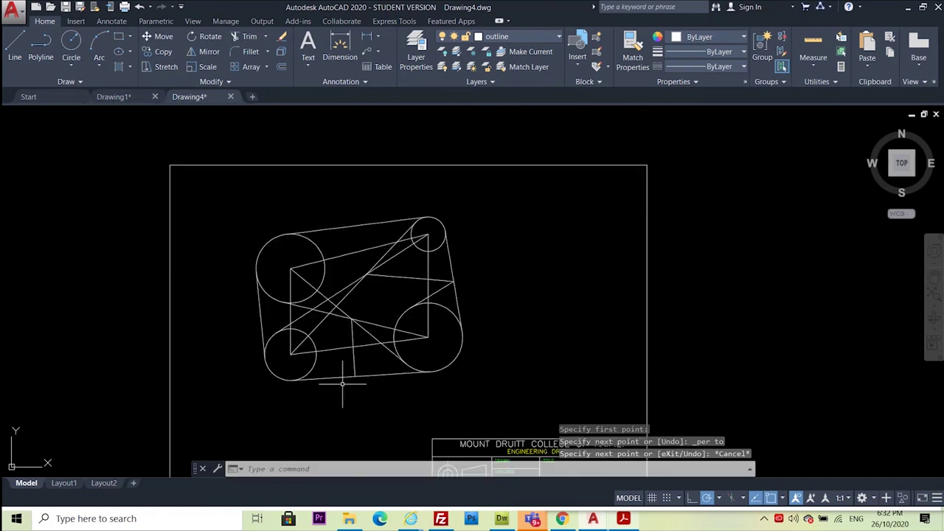
scroll(343, 384, up, 1)
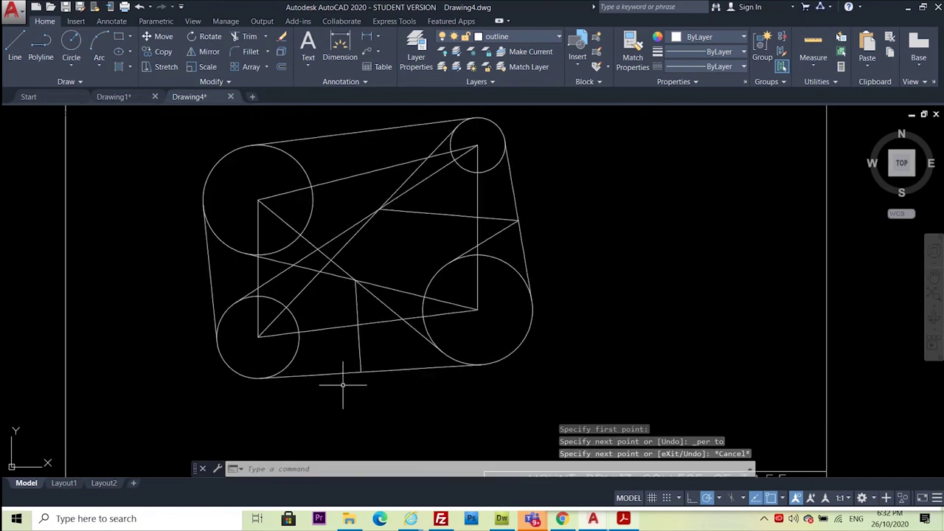
click(627, 520)
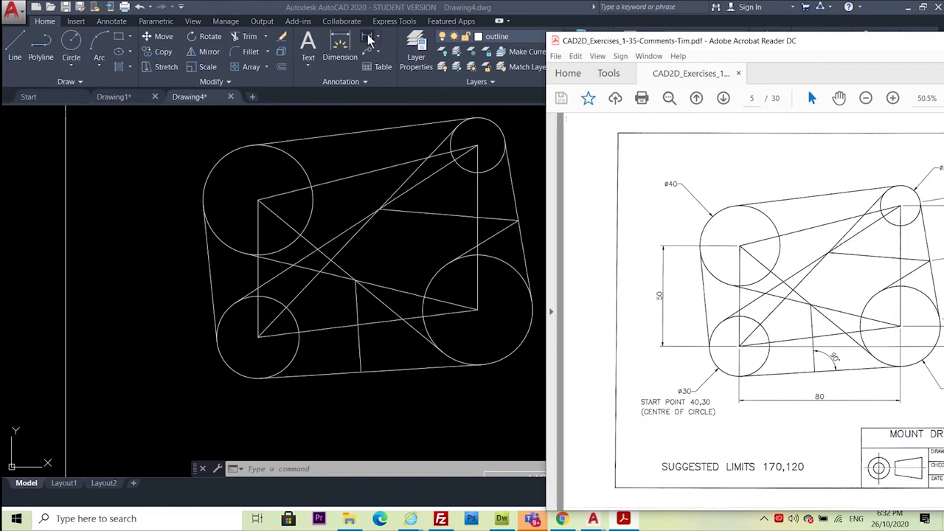
click(271, 315)
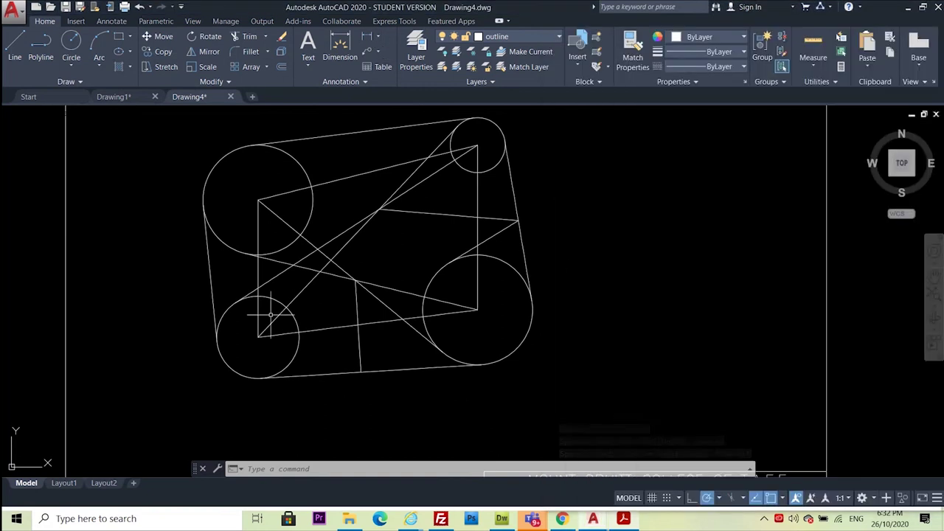
click(363, 35)
click(258, 336)
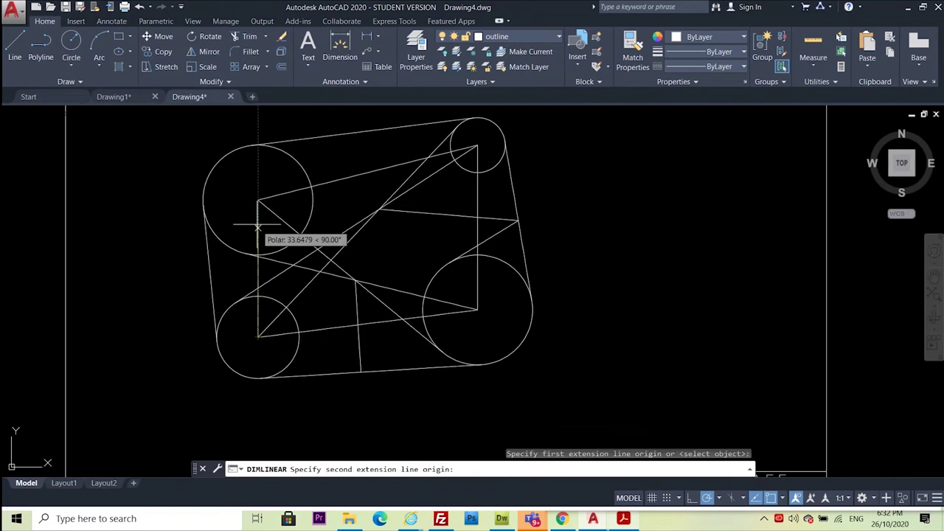
click(258, 200)
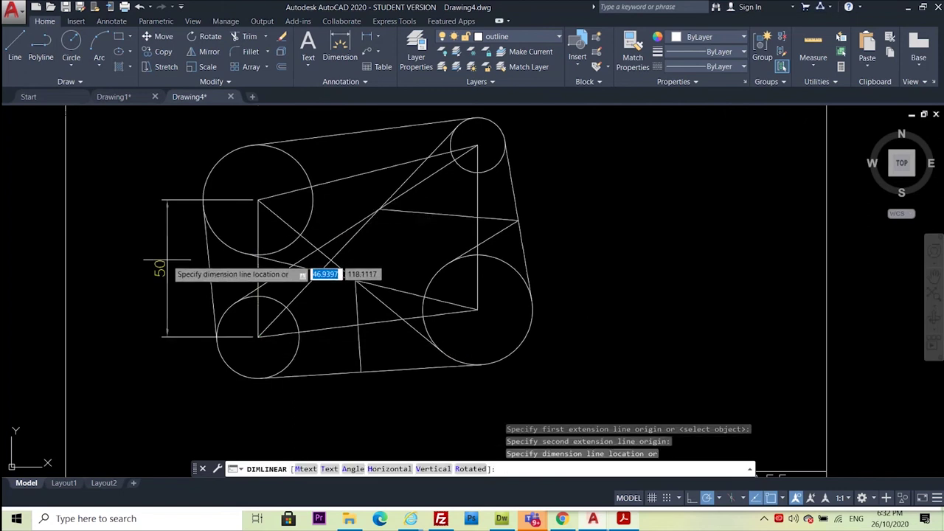
key(Escape)
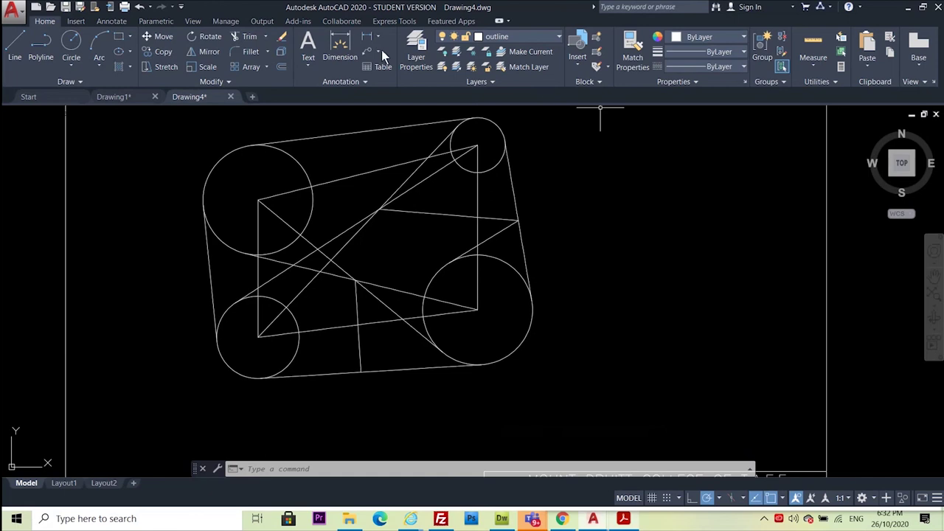
Set the dimension layer as the current layer
click(557, 34)
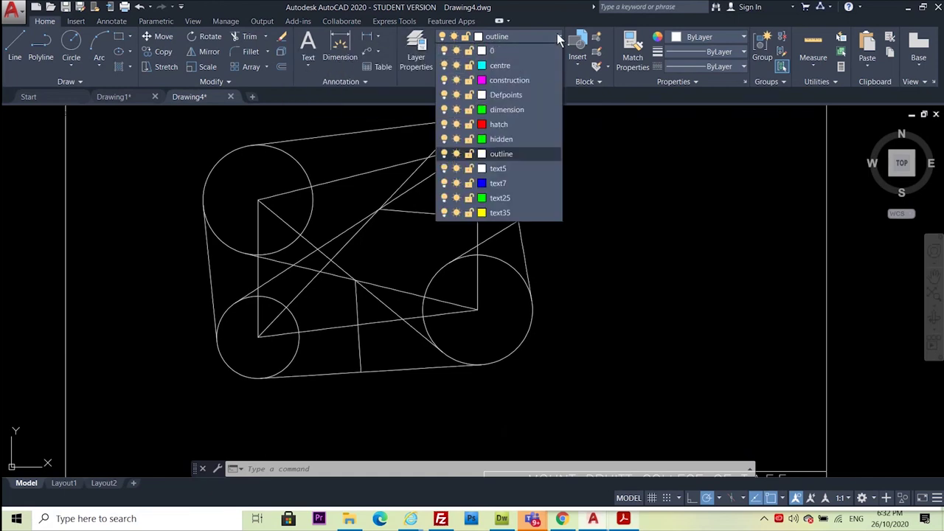
click(654, 205)
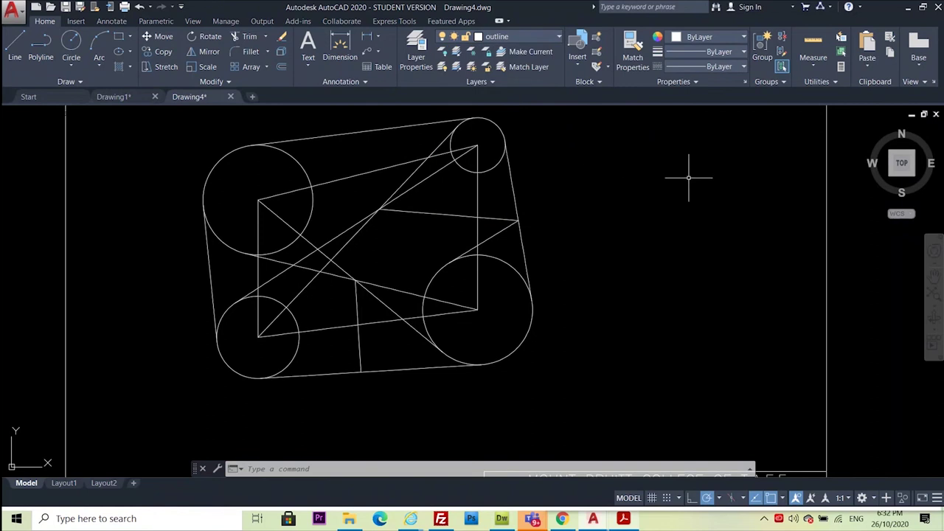
click(558, 33)
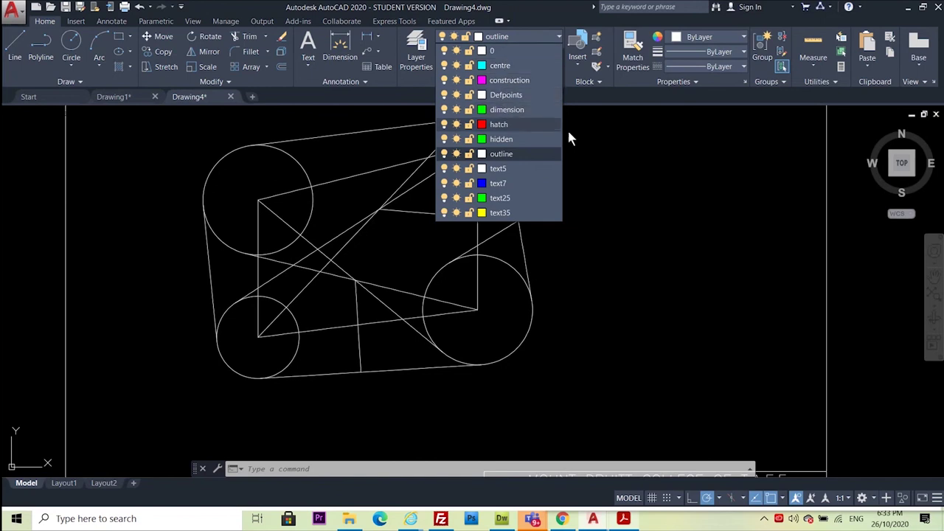
click(681, 169)
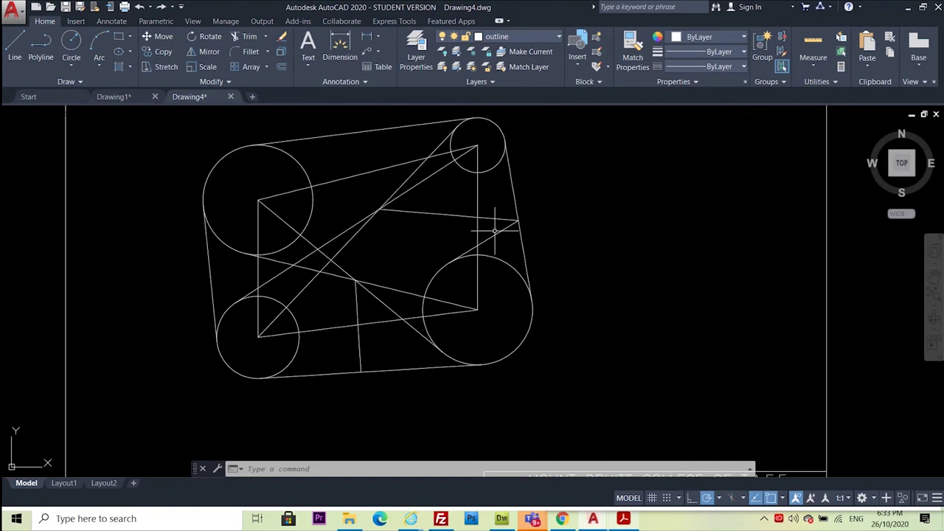
click(557, 33)
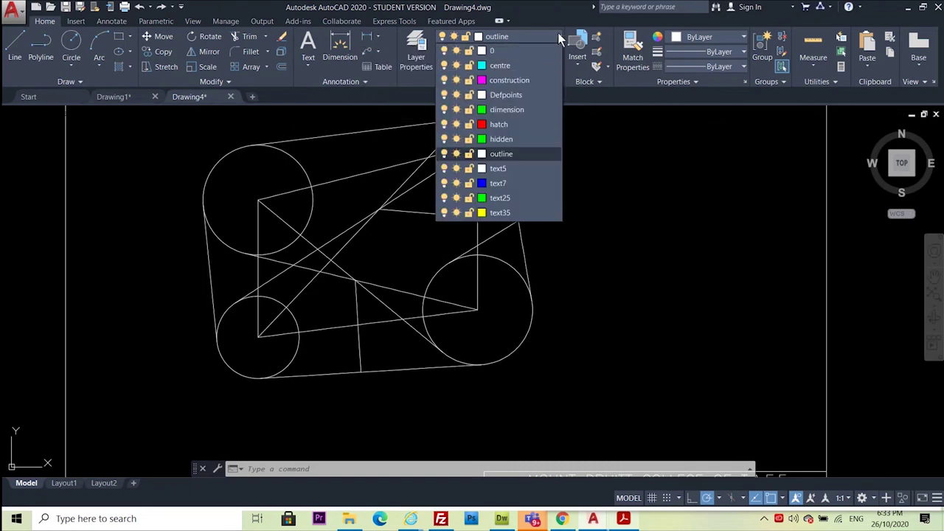
click(506, 109)
click(506, 108)
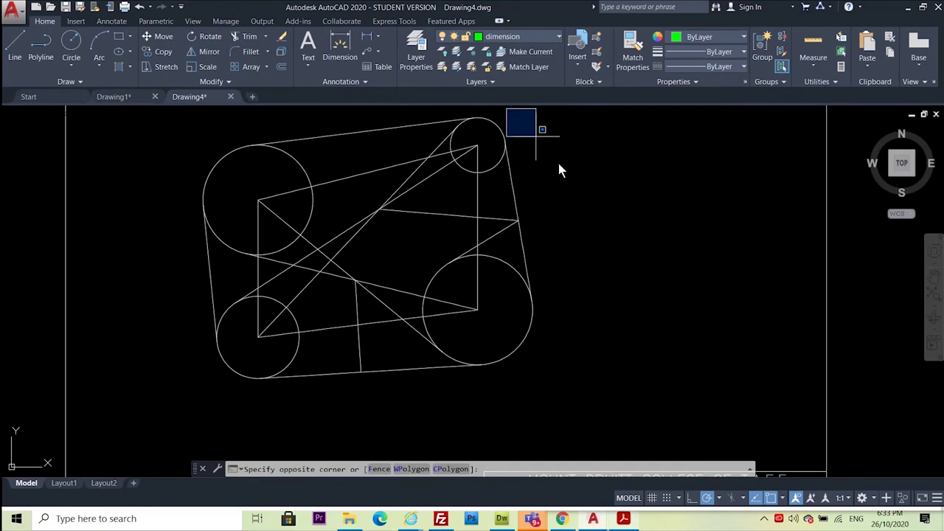
click(706, 279)
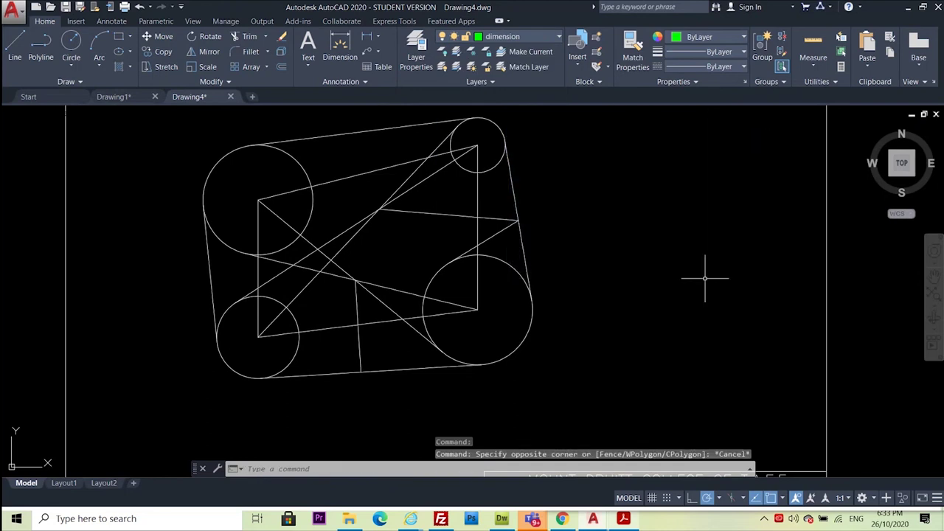
Draw test lines beside the figure to confirm they come out green, then undo them
click(15, 46)
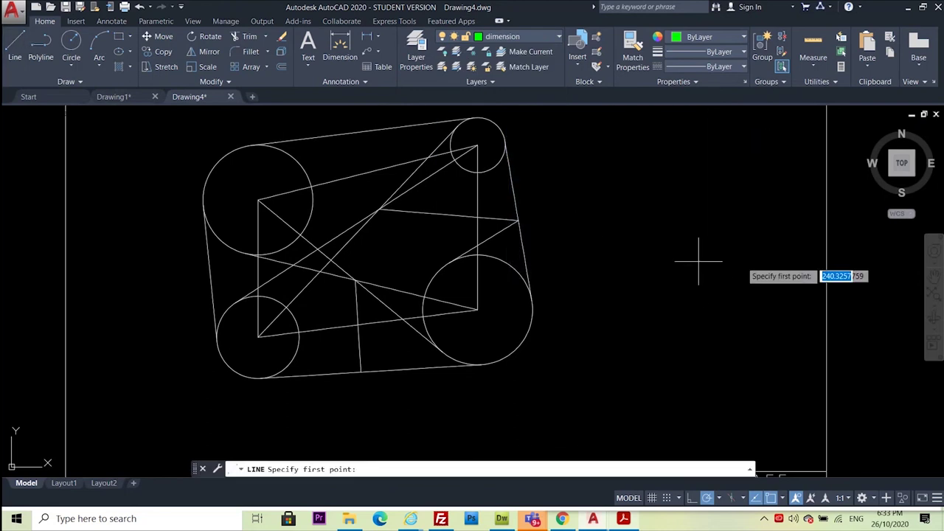
click(655, 222)
click(626, 340)
click(754, 339)
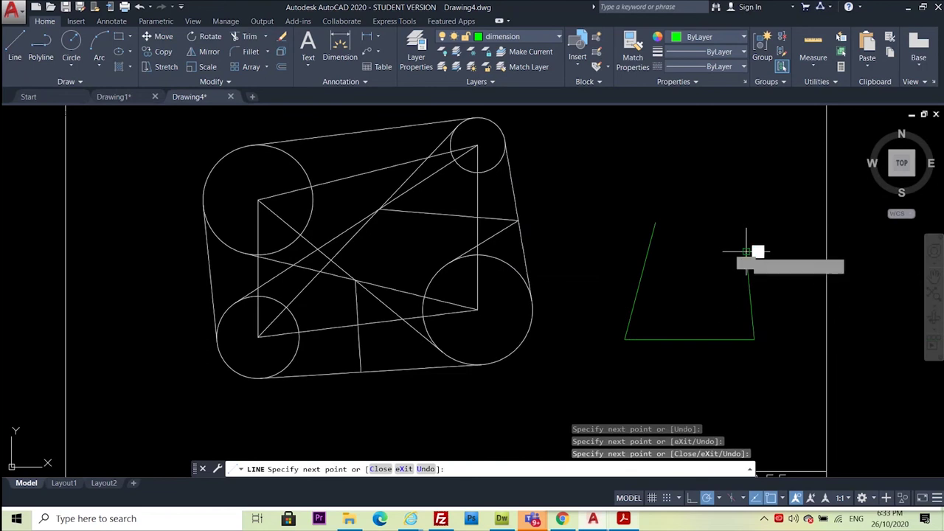
click(747, 251)
key(Escape)
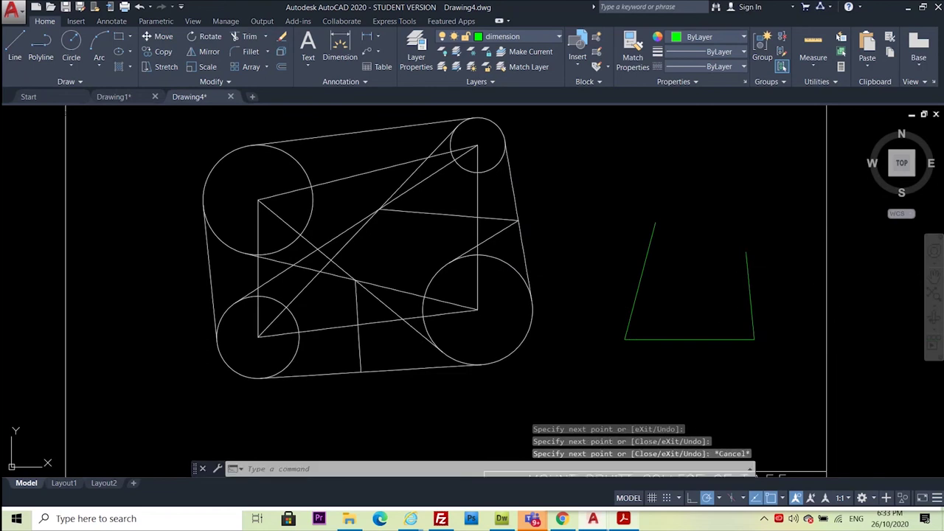
key(ctrl+z)
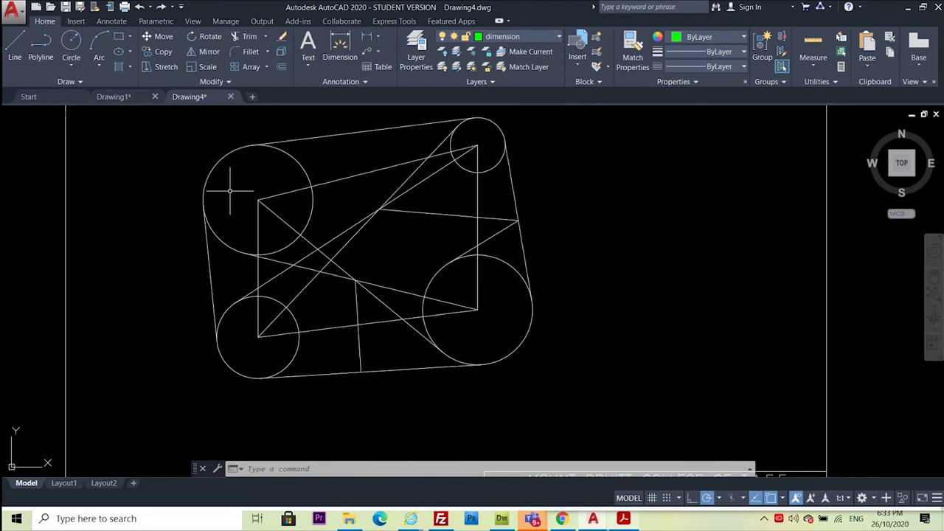
Add a vertical 50 dimension on the left and a horizontal 80 between the lower circle centres
click(366, 39)
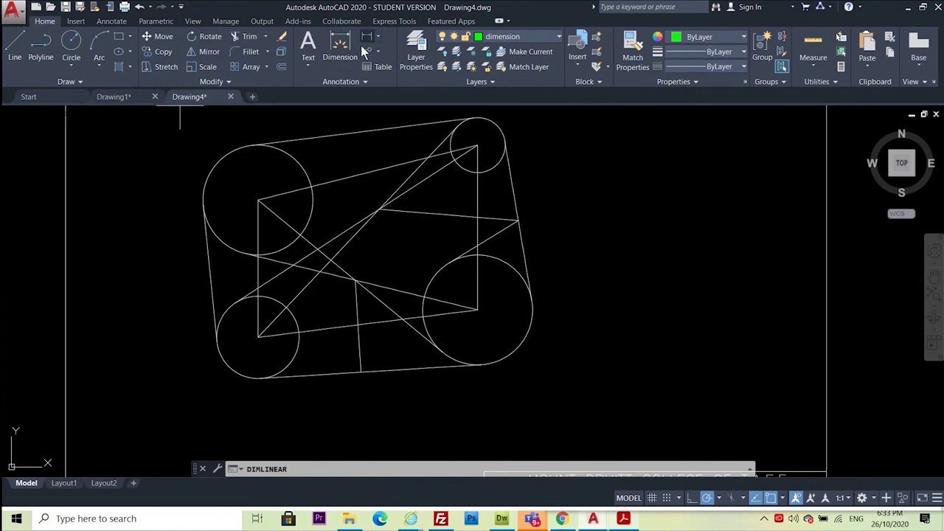
click(259, 336)
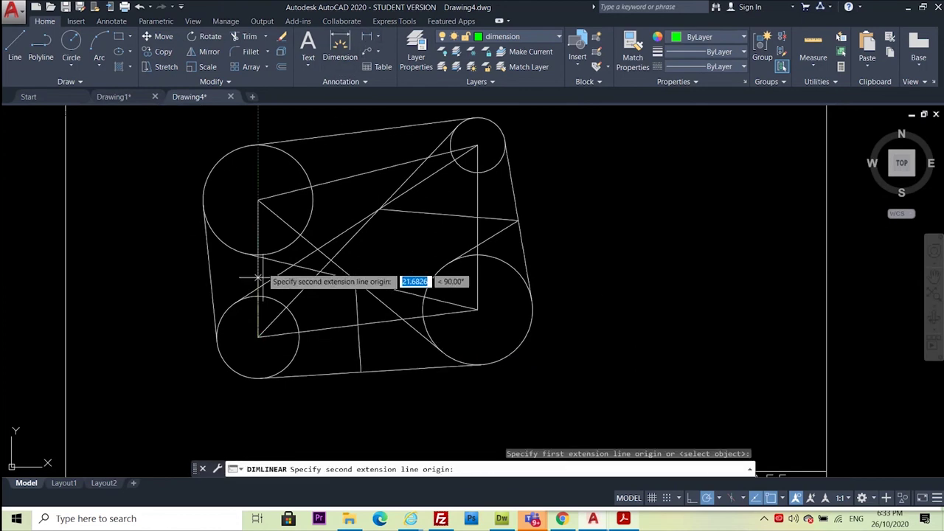
click(259, 199)
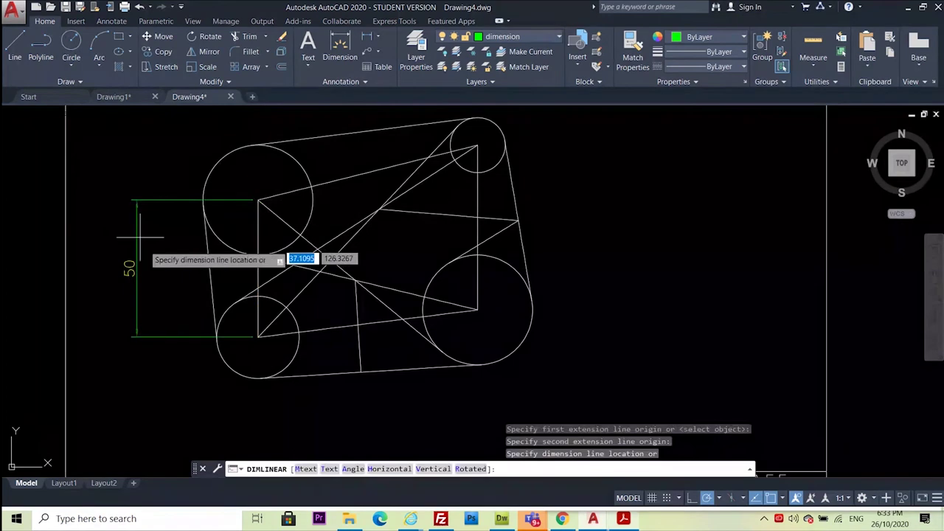
click(149, 267)
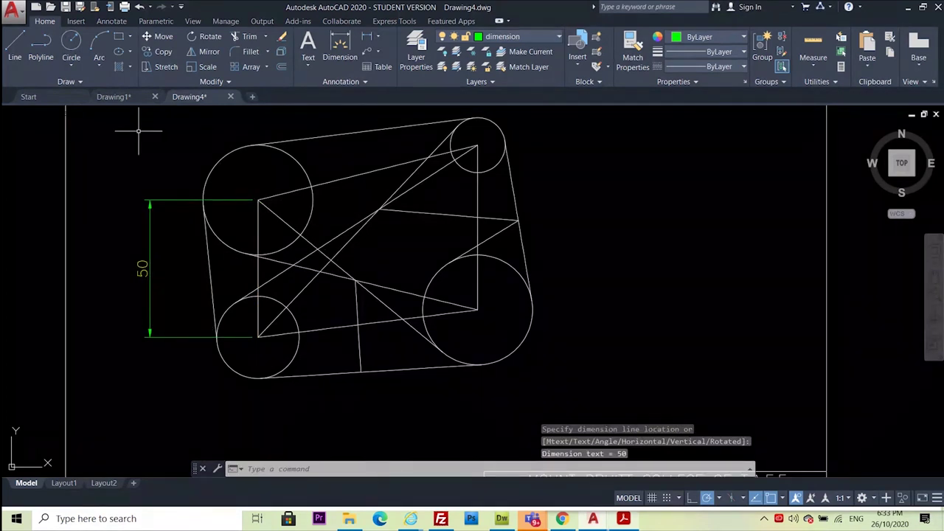
key(Return)
click(258, 338)
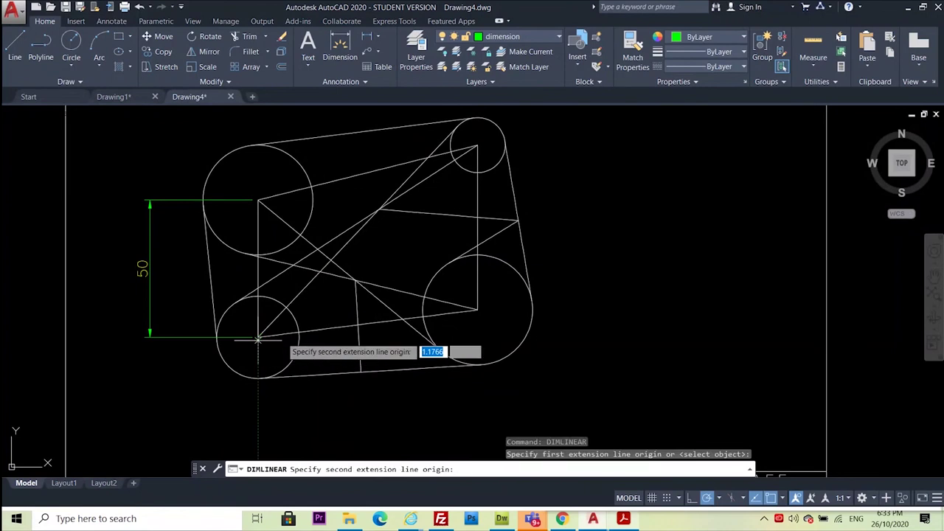
click(477, 310)
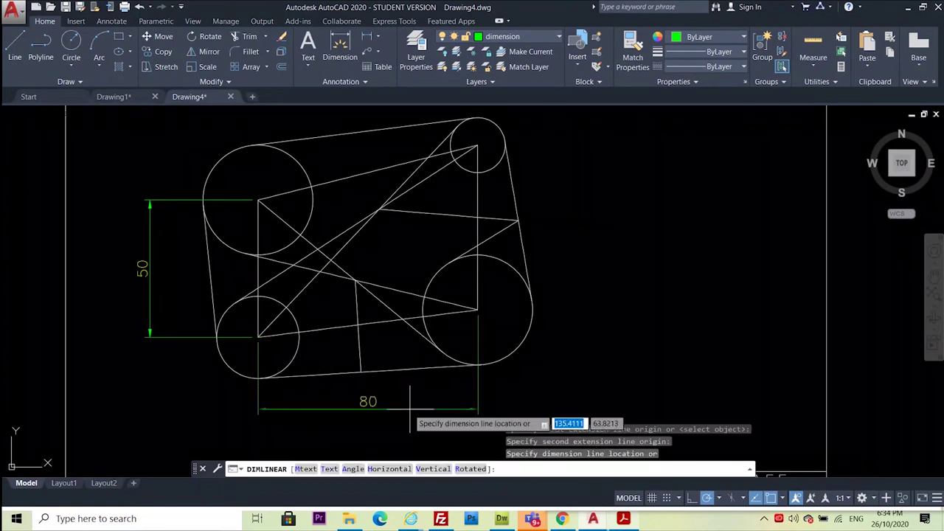
click(402, 403)
Add the vertical 10 dimension between the two lower circle centres, right of the drawing
right_click(619, 353)
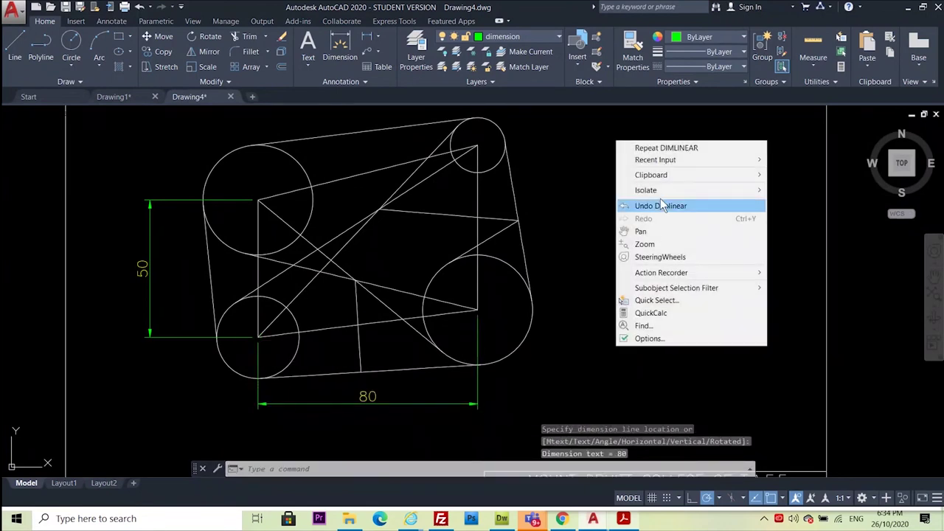
click(667, 146)
click(258, 337)
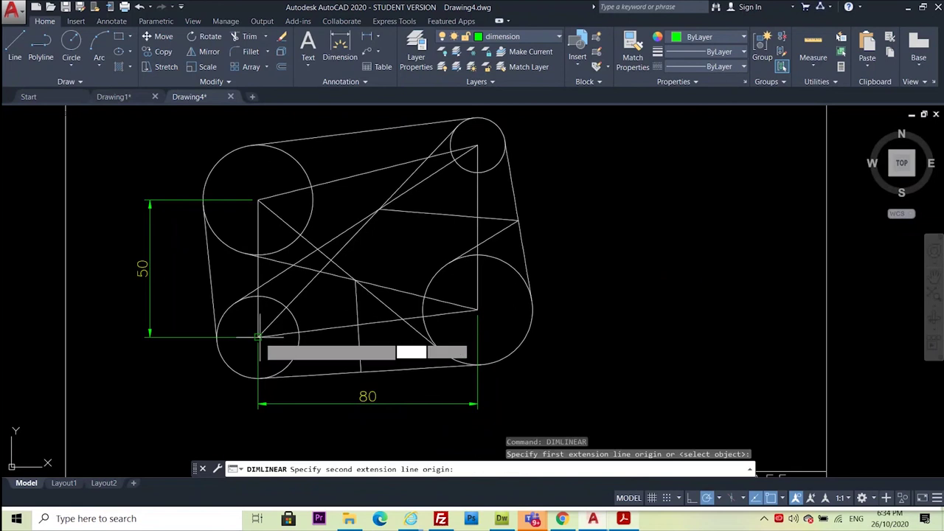
click(477, 310)
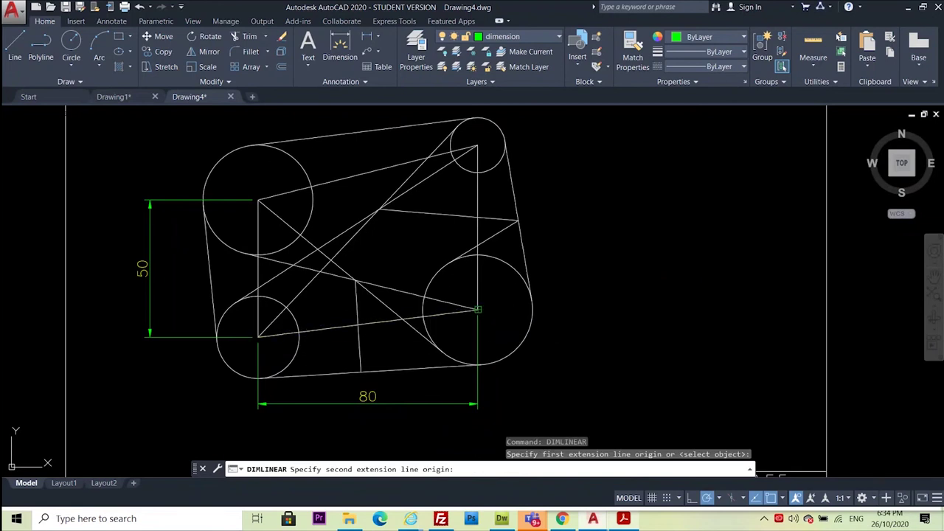
click(598, 319)
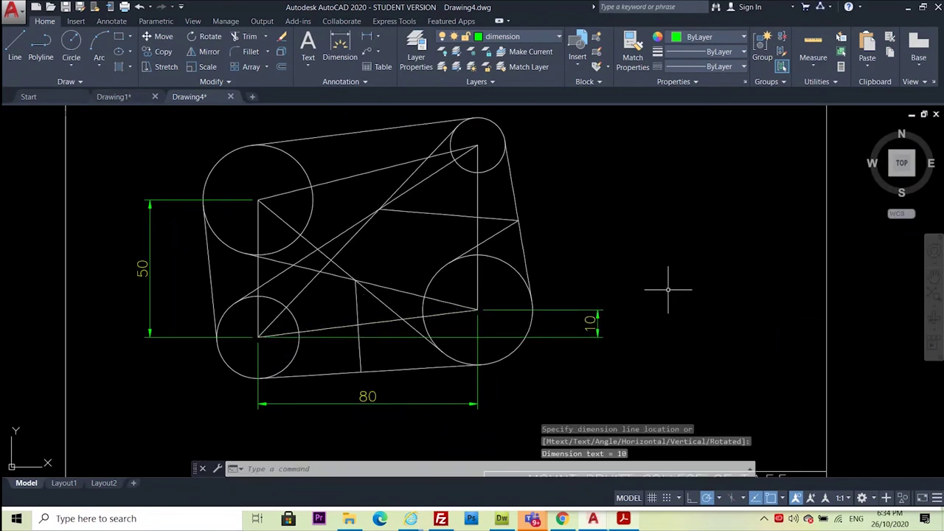
scroll(482, 396, down, 2)
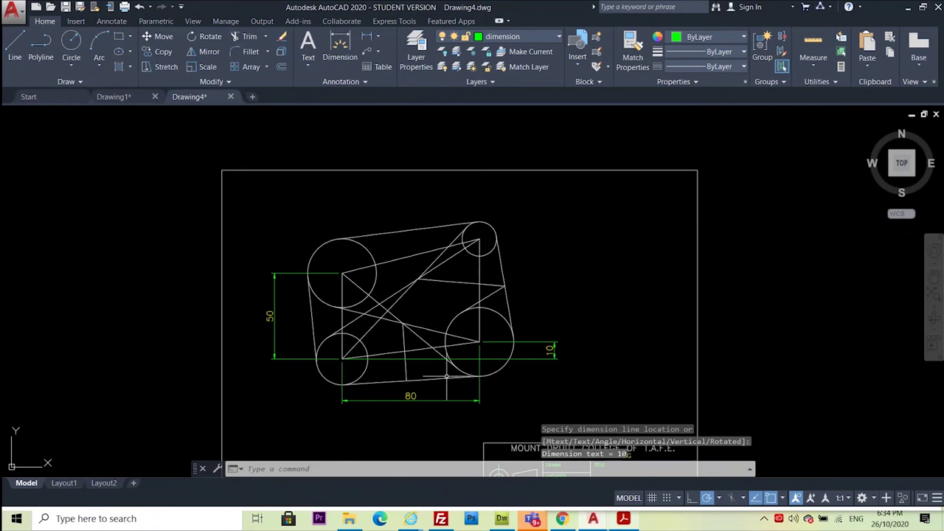
scroll(428, 361, up, 2)
Check the reference sheet, then dimension 60 vertically between the right-hand circle centres
click(624, 519)
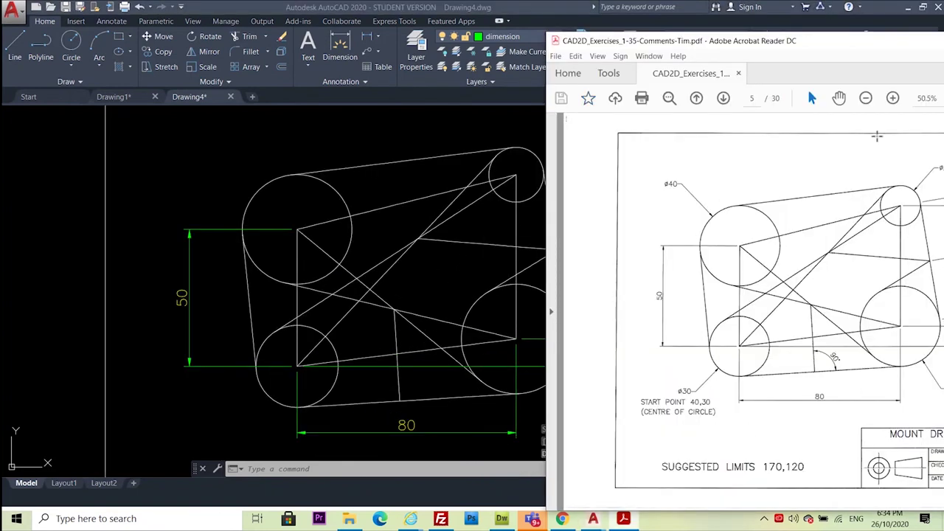
drag(878, 42, 762, 42)
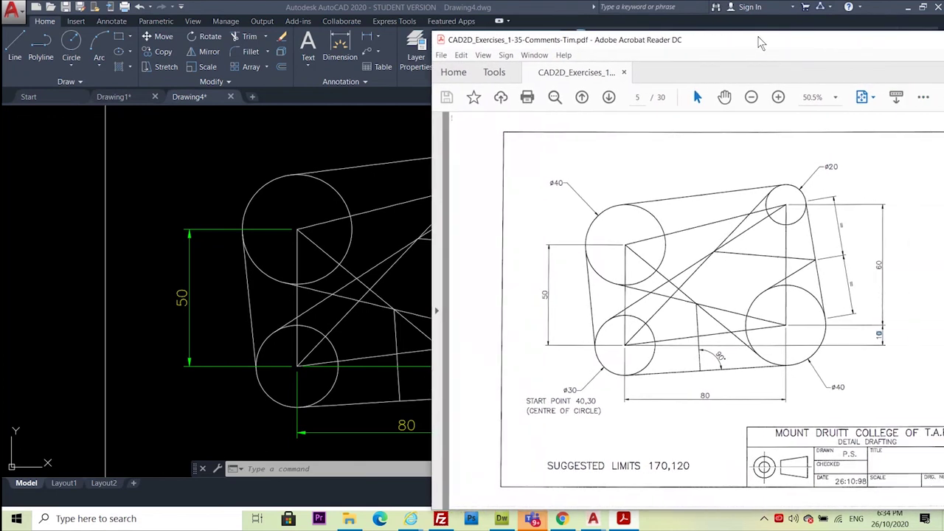
click(206, 162)
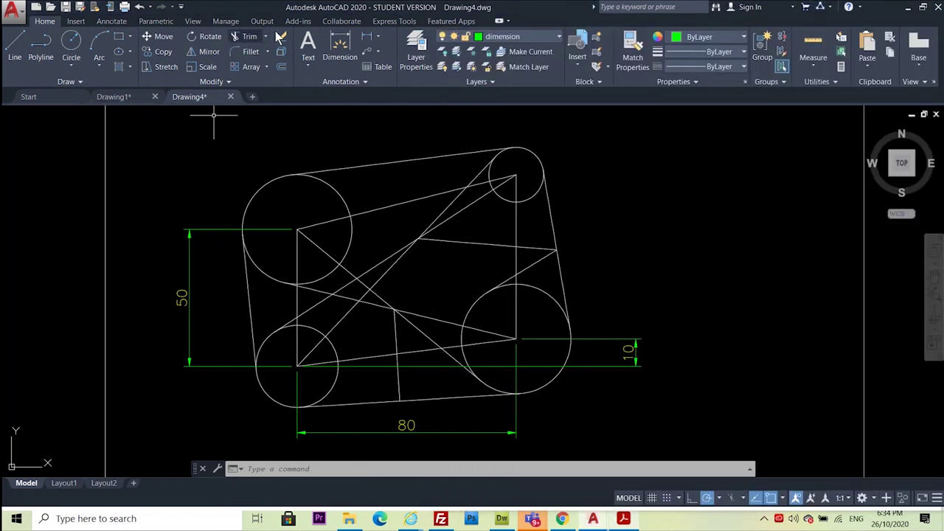
click(366, 41)
click(516, 340)
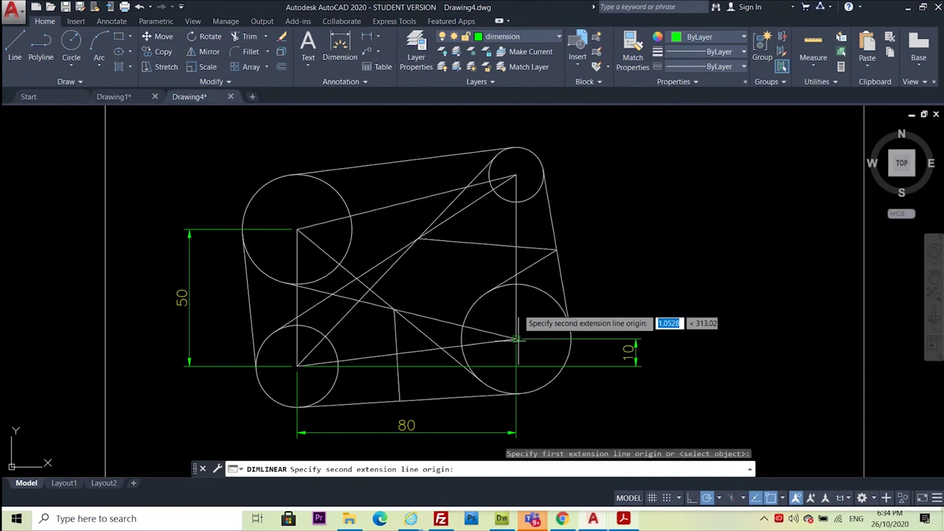
click(518, 198)
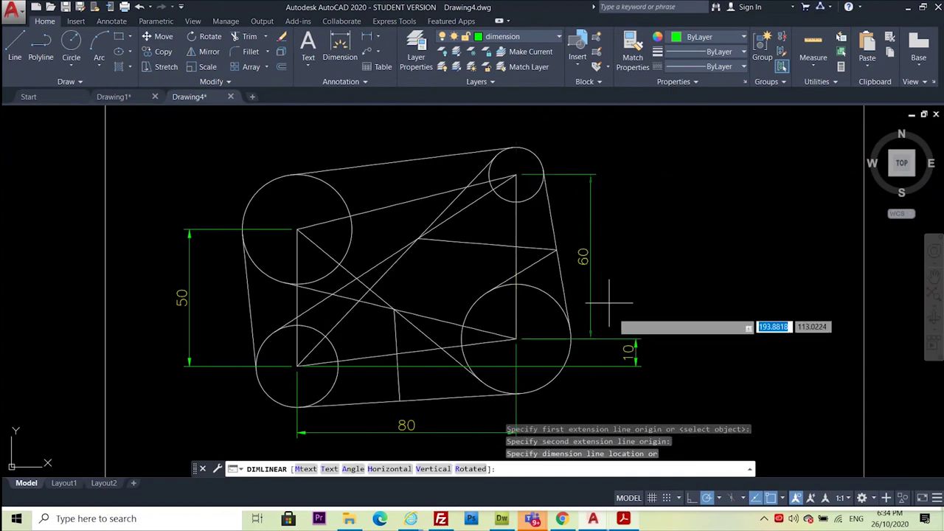
click(636, 347)
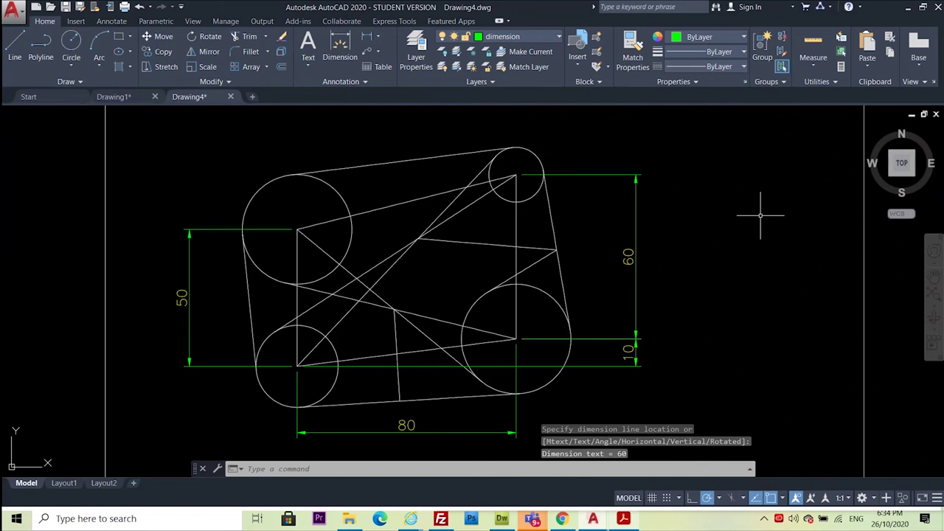
Compare with the PDF, highlighting its ø30 callout, then return to AutoCAD
click(624, 521)
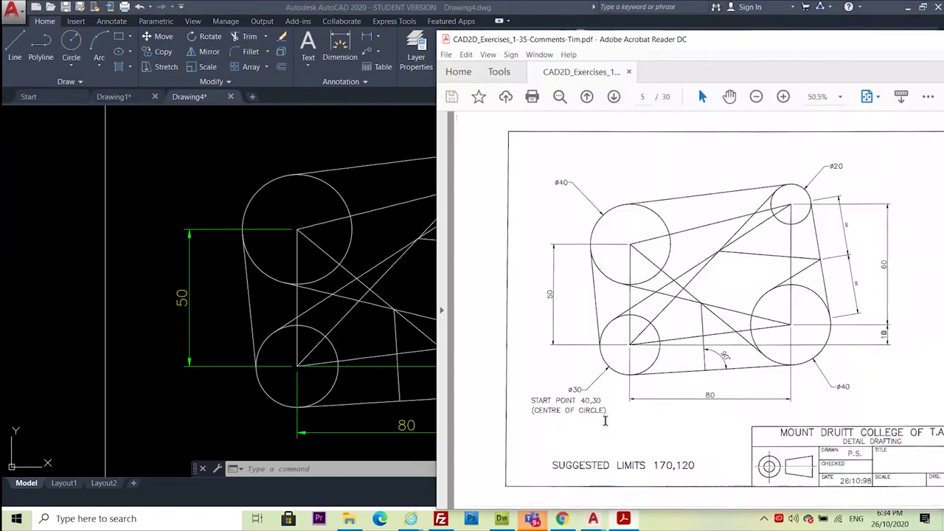
drag(568, 390, 583, 389)
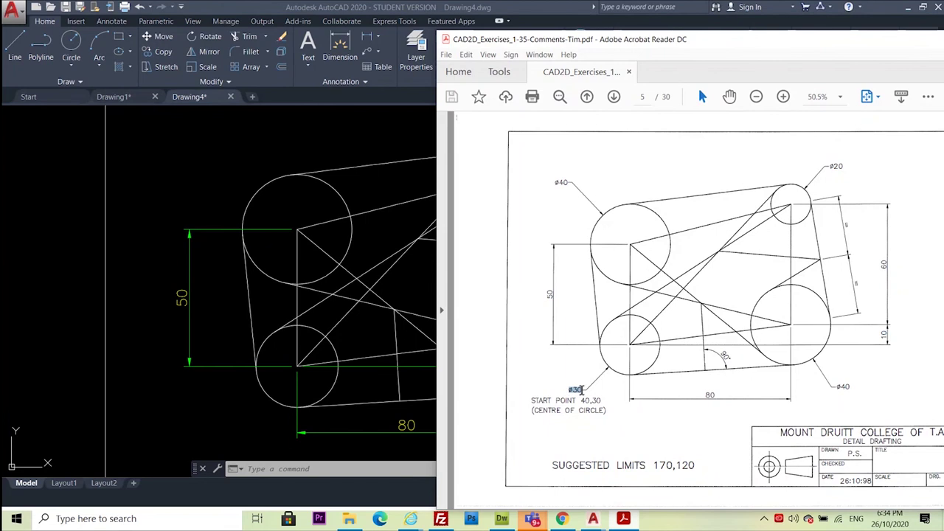
click(213, 116)
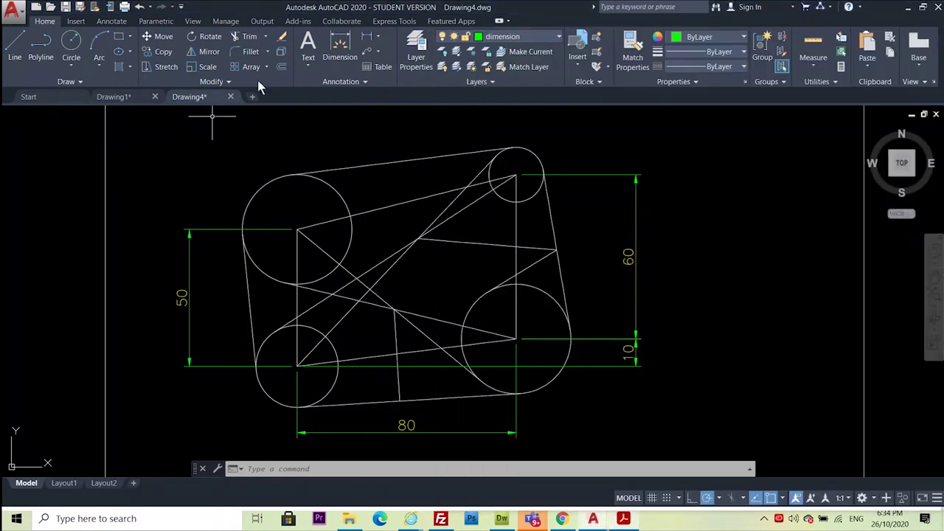
Add diameter dimensions ø30 to the lower-left circle and ø40 to the upper-left circle
click(379, 42)
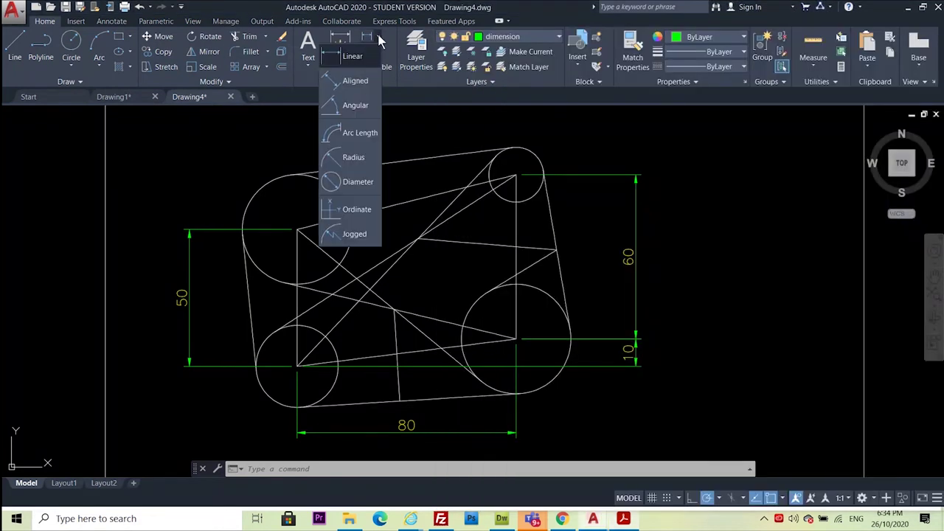
click(350, 181)
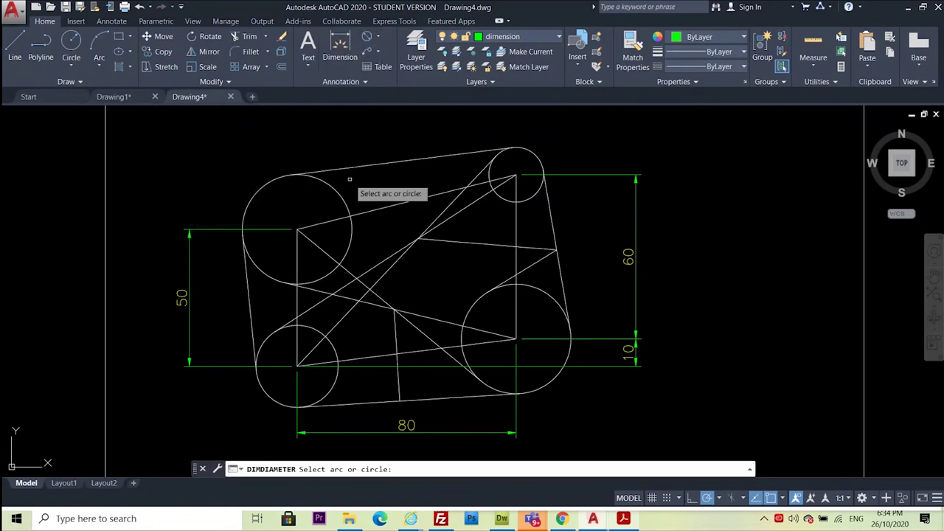
click(266, 391)
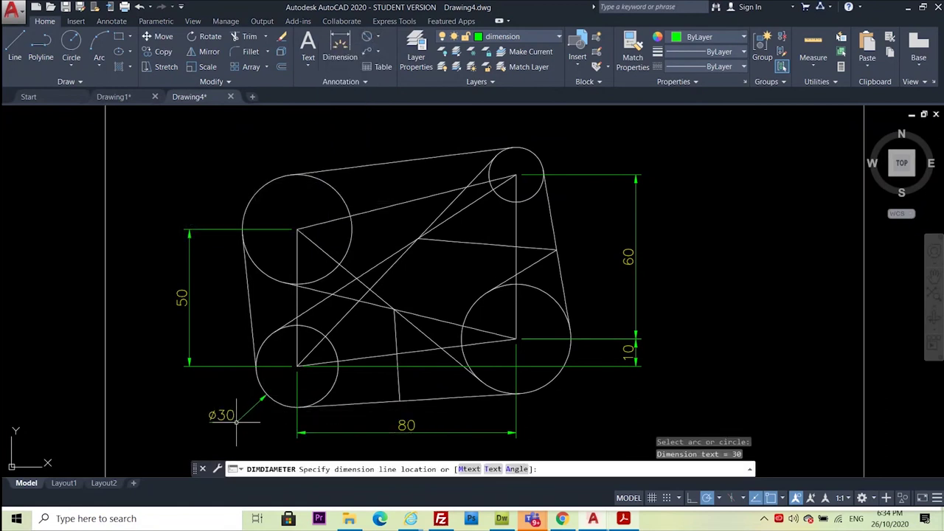
click(237, 417)
right_click(212, 167)
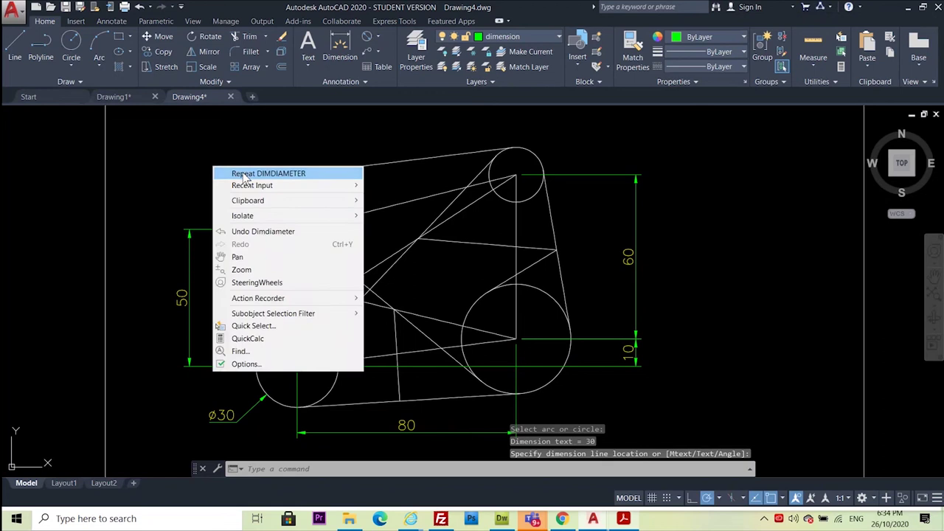
click(251, 175)
click(265, 183)
click(217, 151)
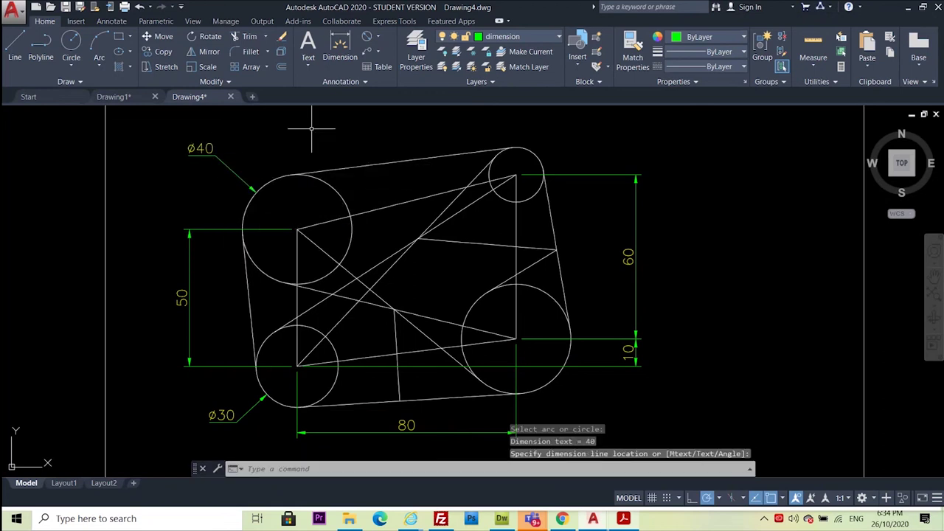
Add ø20 to the small upper-right circle and ø40 to the lower-right circle
right_click(312, 129)
click(347, 138)
click(531, 151)
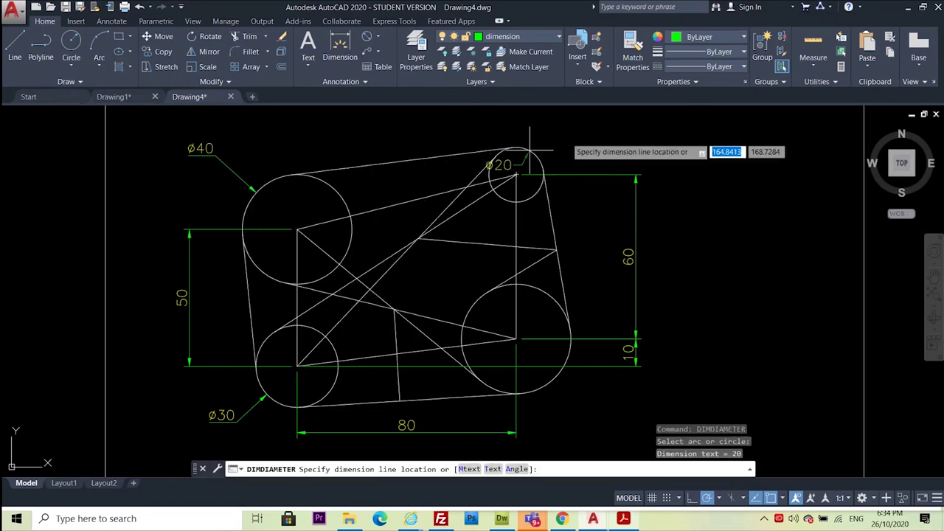
click(568, 133)
right_click(657, 154)
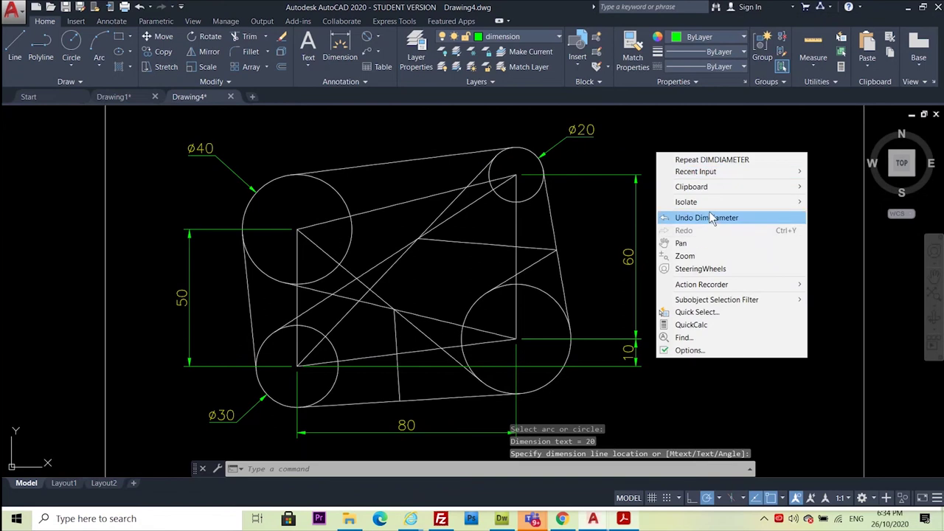
click(713, 161)
click(556, 381)
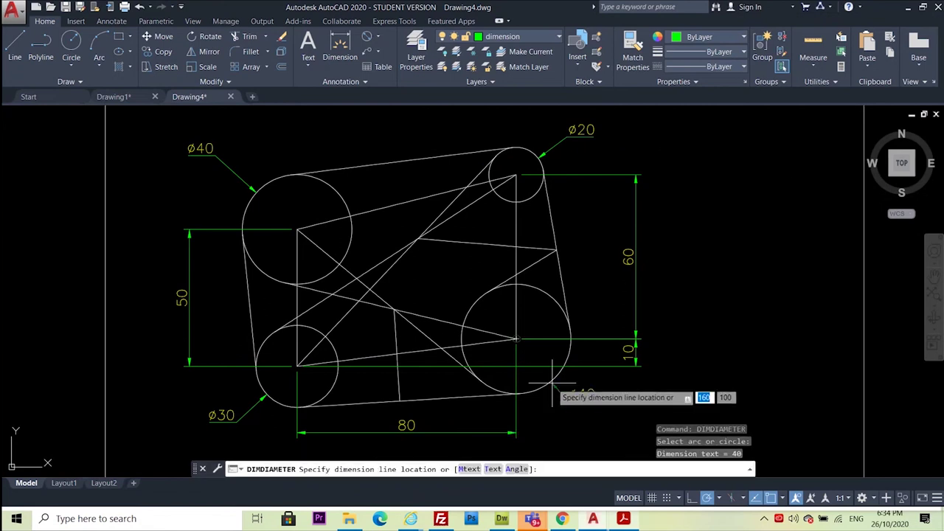
click(577, 408)
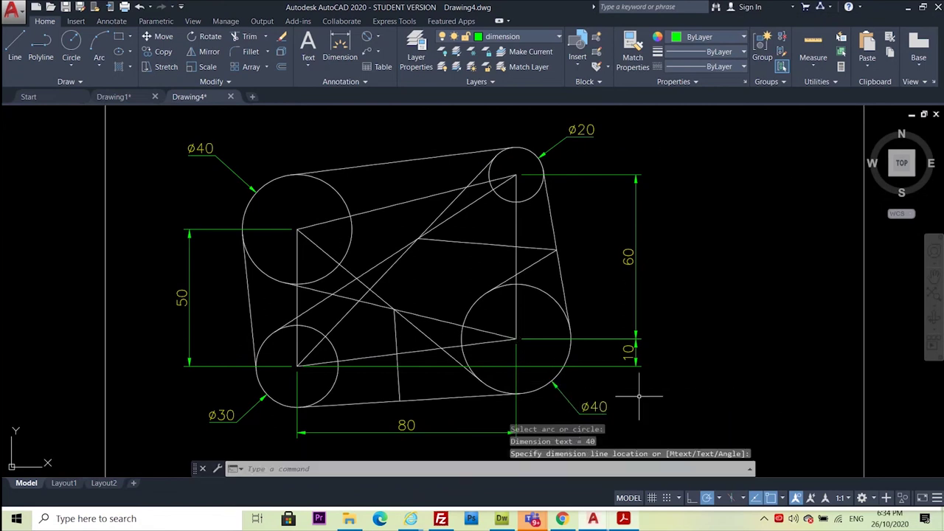
click(750, 283)
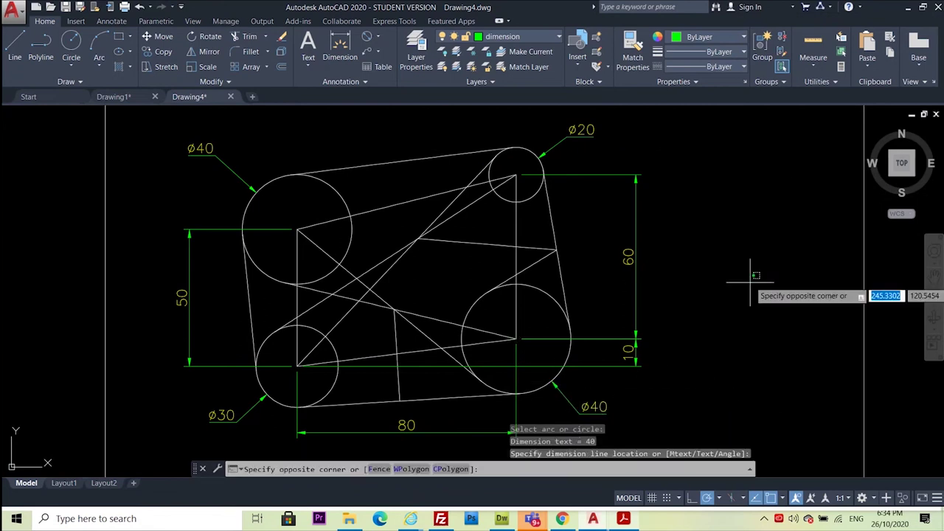
click(623, 520)
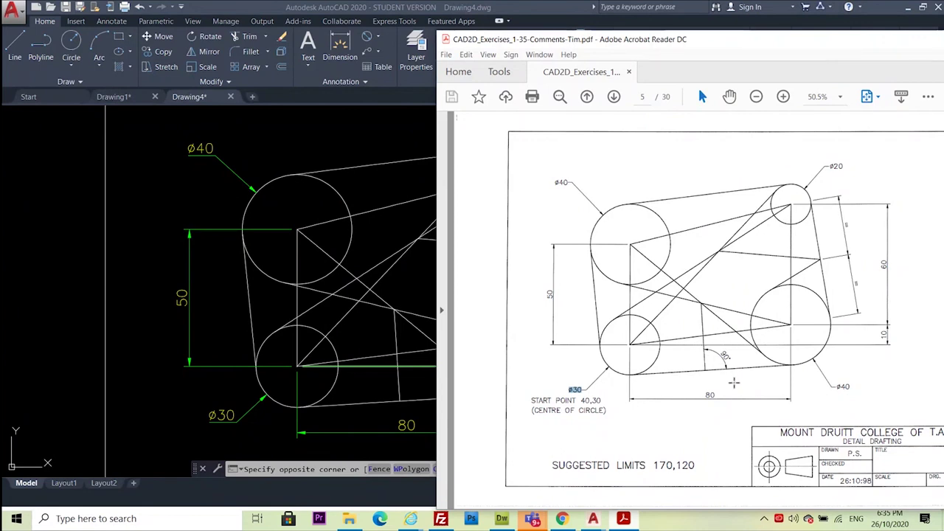
Place a 90° angular dimension between the short upright line and the bottom tangent line
click(135, 231)
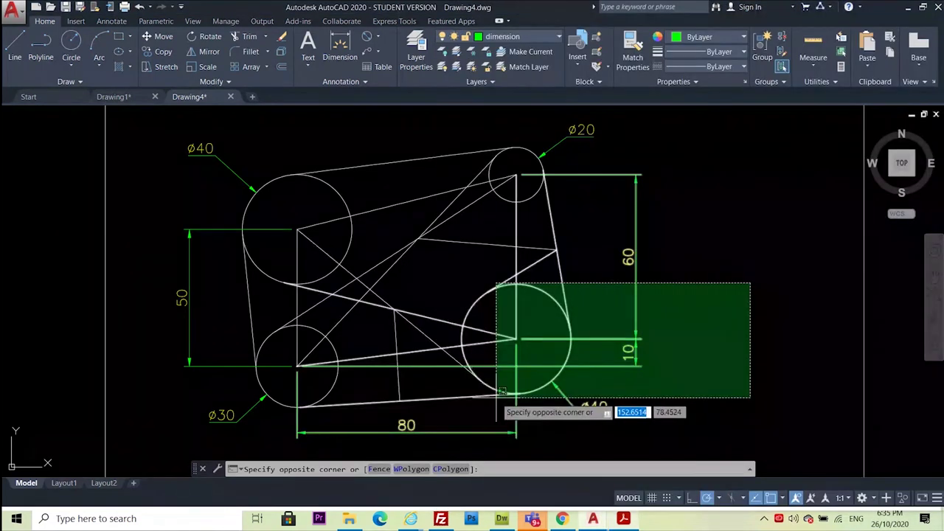
key(Escape)
click(377, 36)
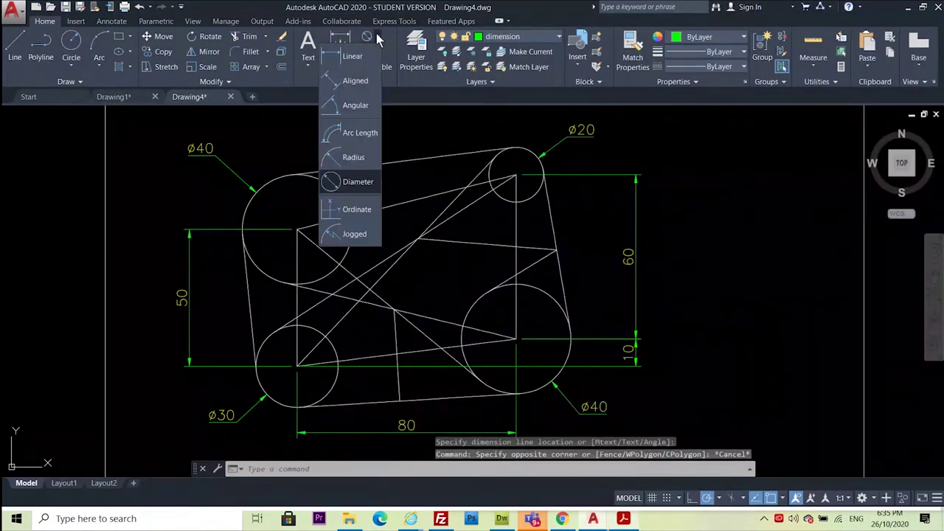
click(367, 108)
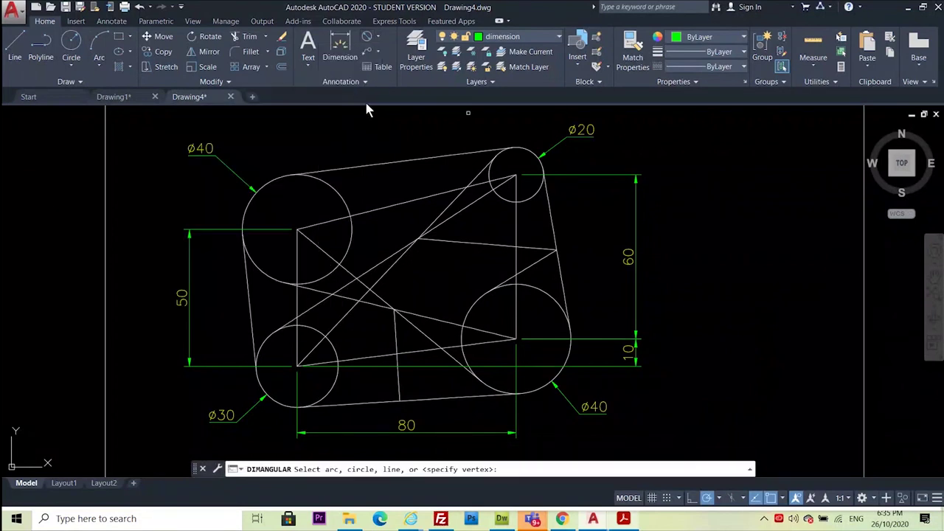
scroll(407, 410, up, 2)
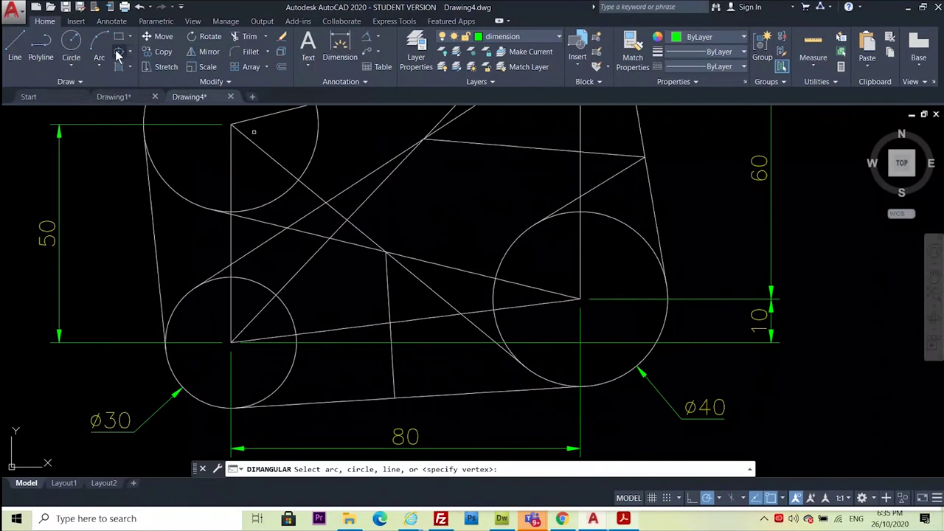
click(393, 379)
click(468, 395)
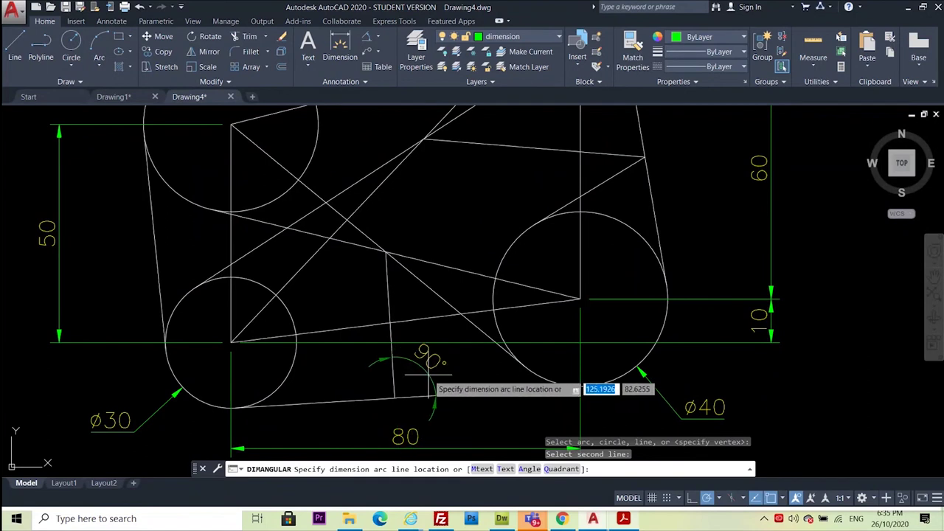
click(430, 378)
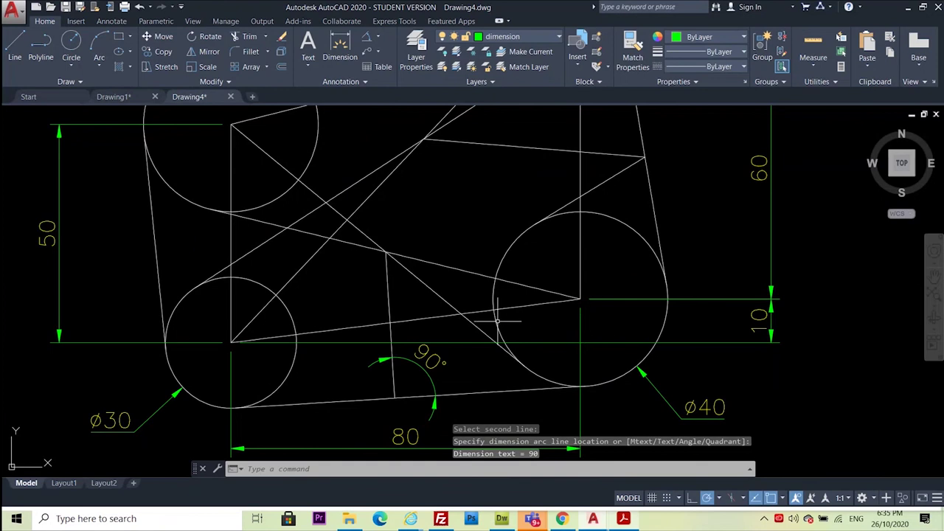
scroll(498, 321, down, 4)
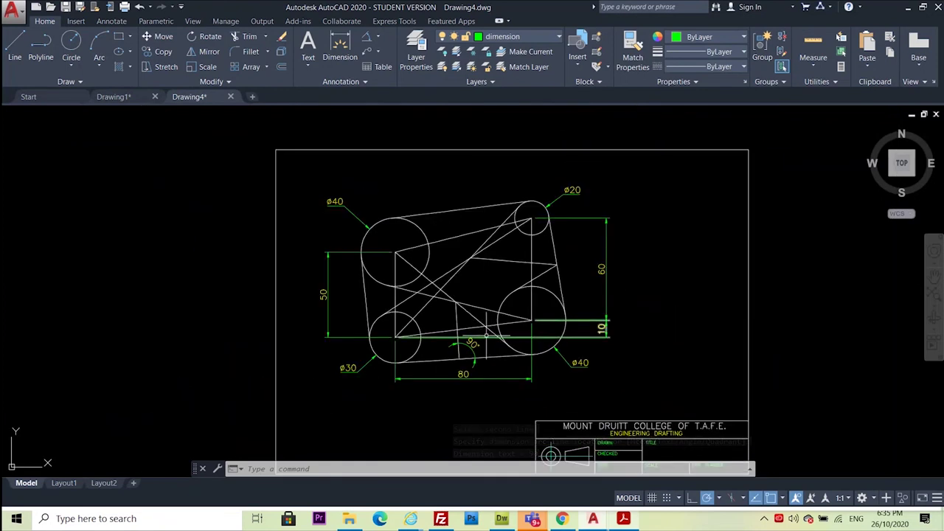
Add a 29.58 aligned dimension from the lower tangent point to the inner-line junction
scroll(597, 242, up, 4)
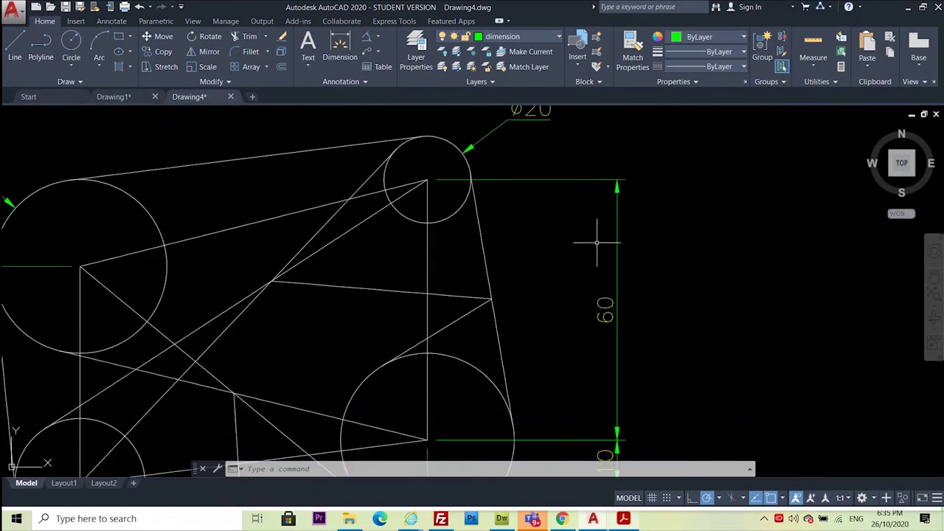
middle_drag(564, 245, 455, 240)
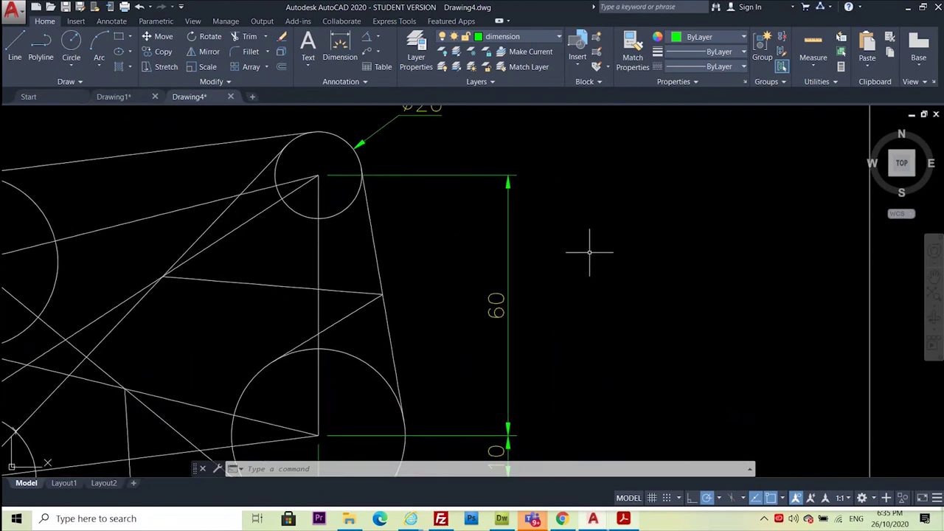
click(378, 33)
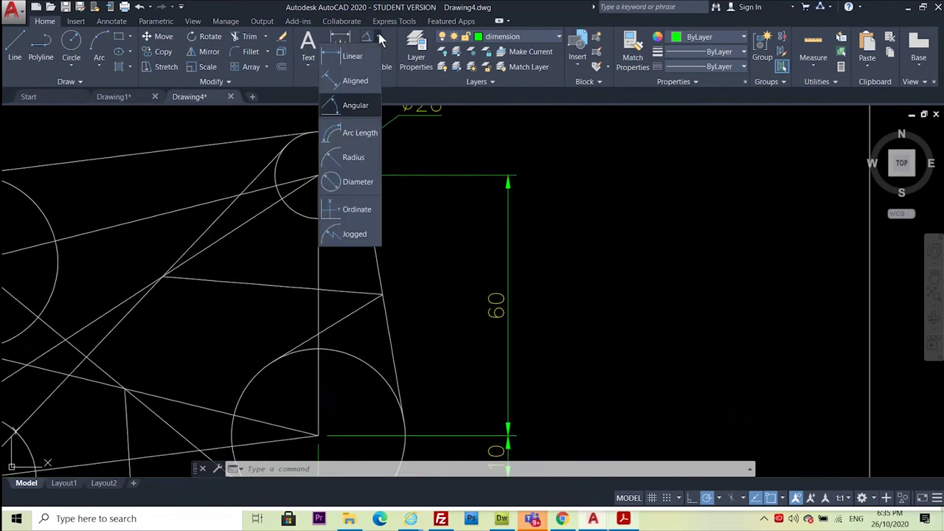
click(354, 75)
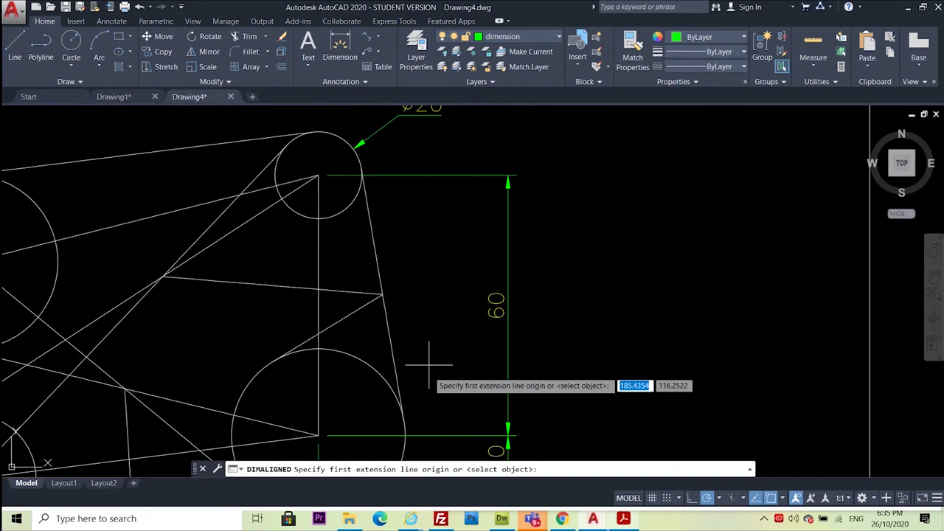
click(404, 421)
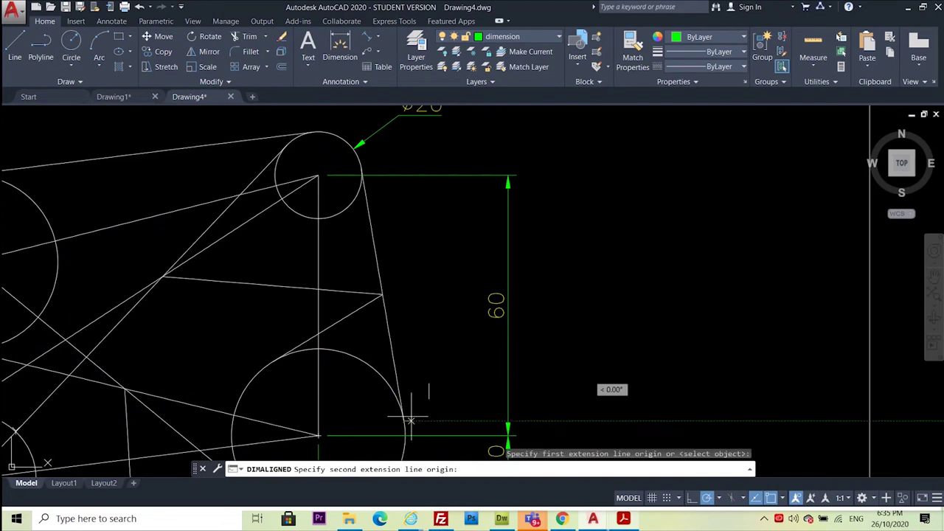
click(383, 295)
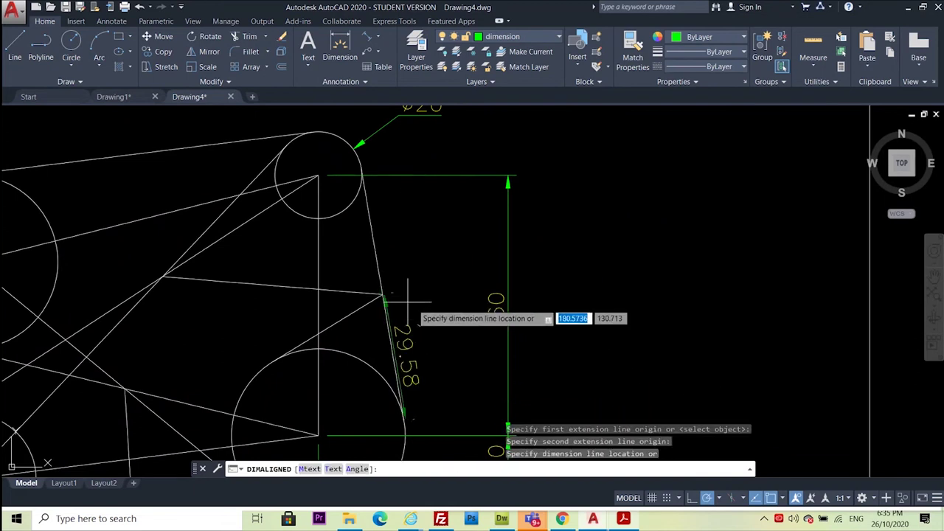
click(430, 311)
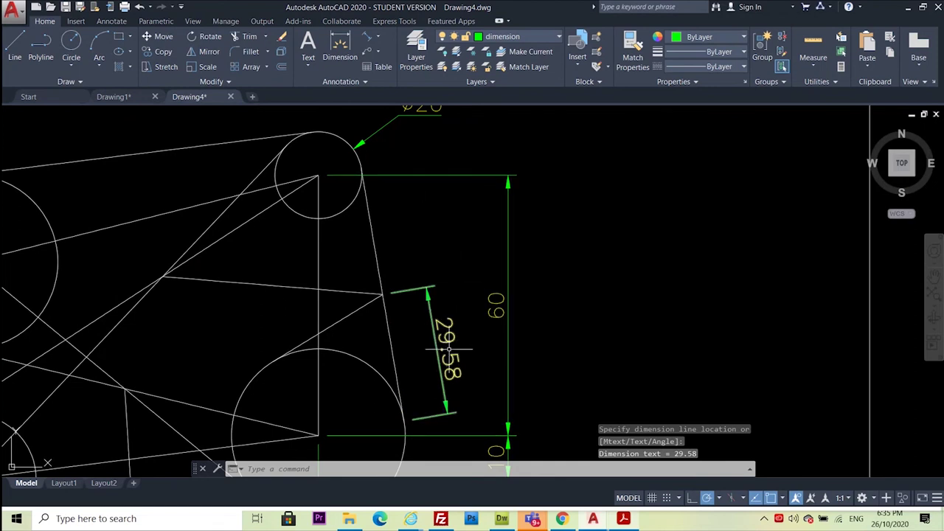
Add the second 29.58 aligned dimension from the junction to the Ø20 circle's tangent point
click(368, 38)
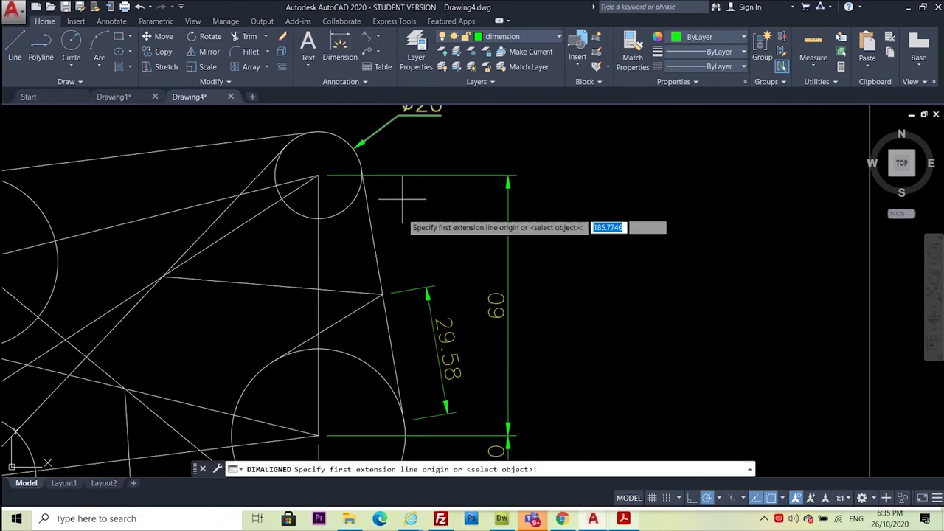
click(382, 294)
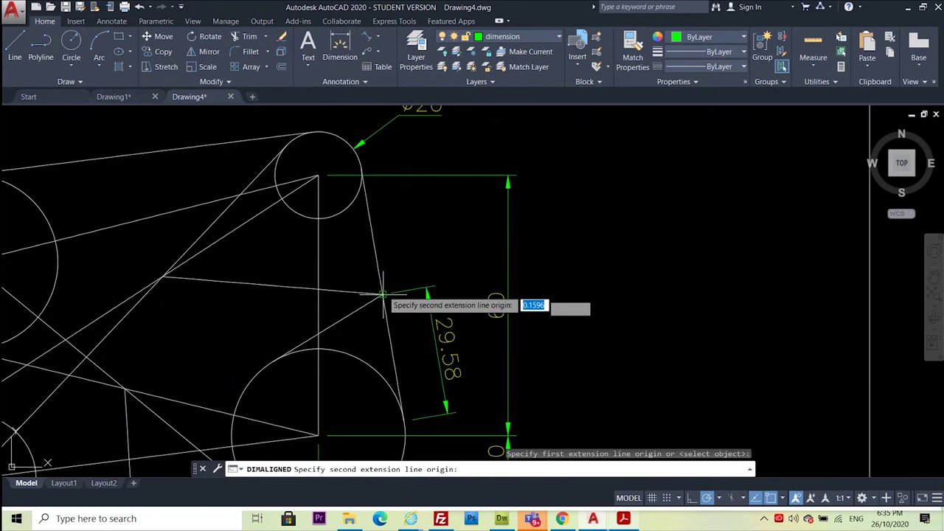
click(362, 168)
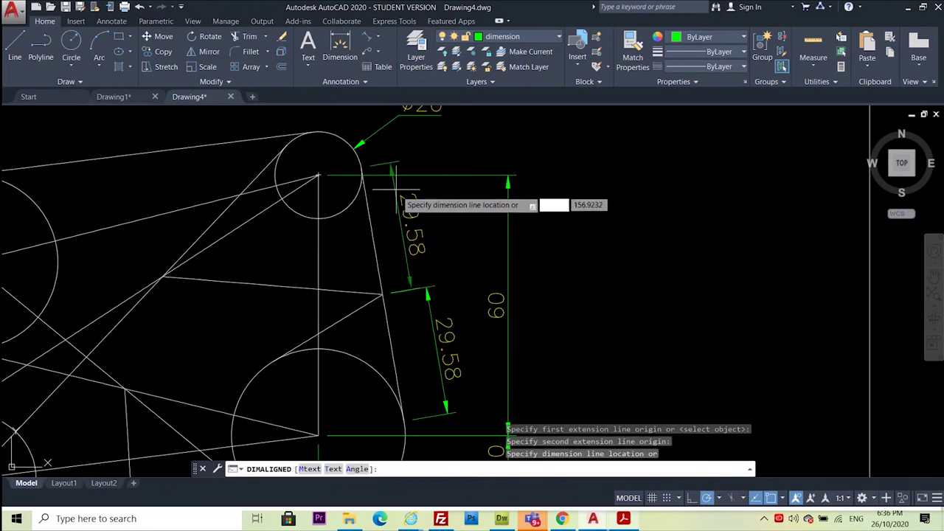
click(412, 208)
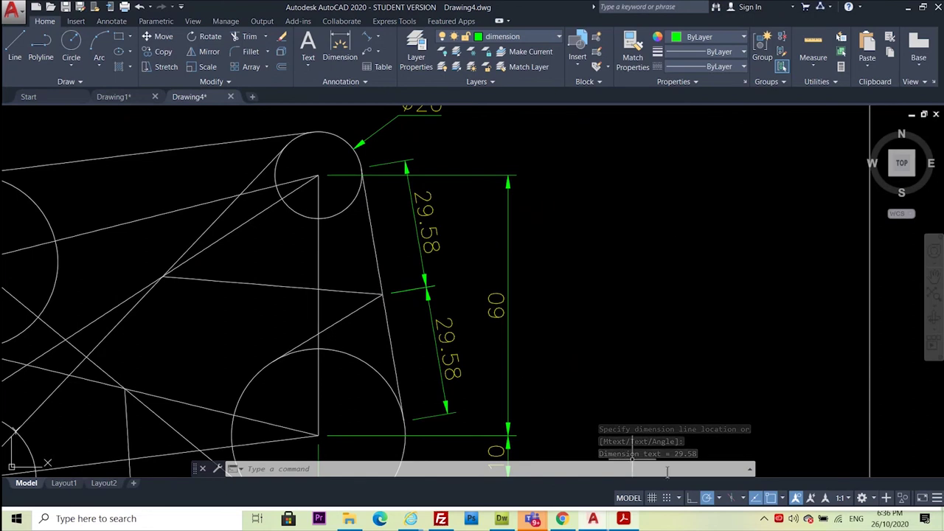
click(624, 518)
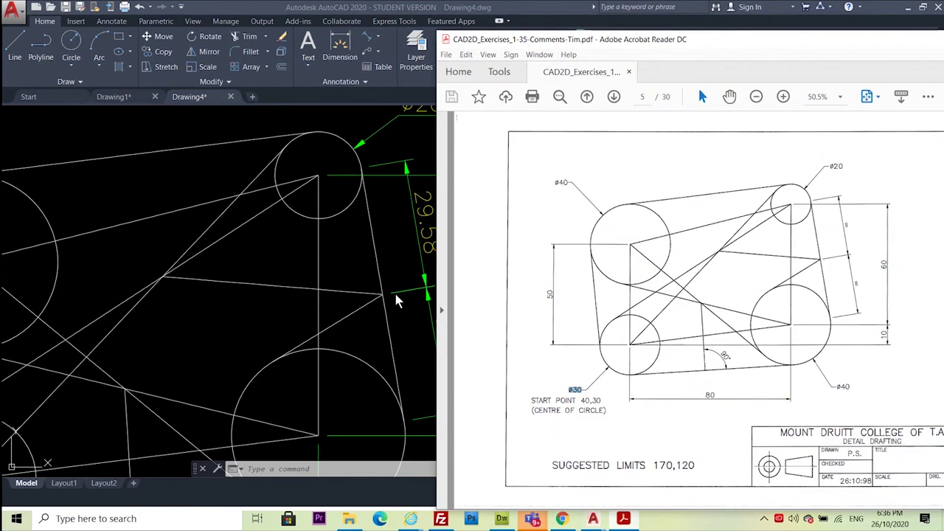
click(401, 255)
click(449, 341)
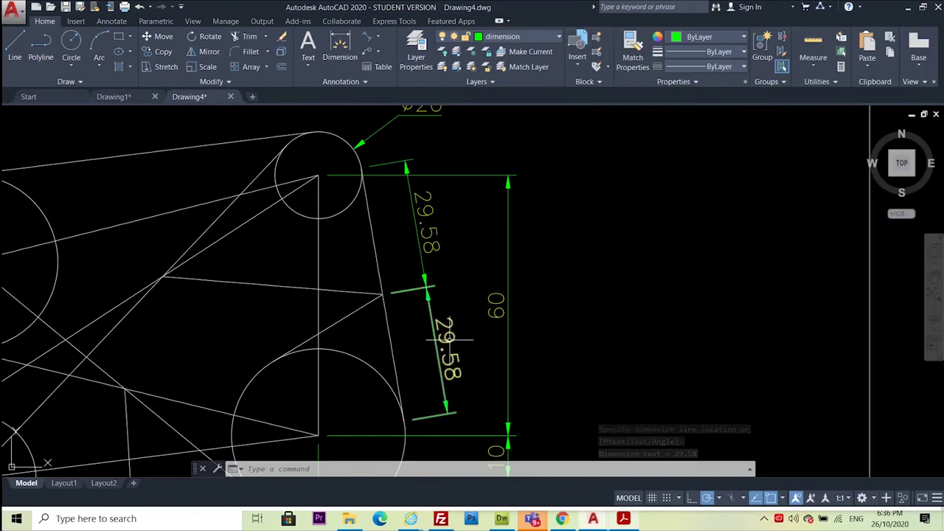
Replace the lower aligned dimension's 29.58 text with an equal mark
right_click(449, 341)
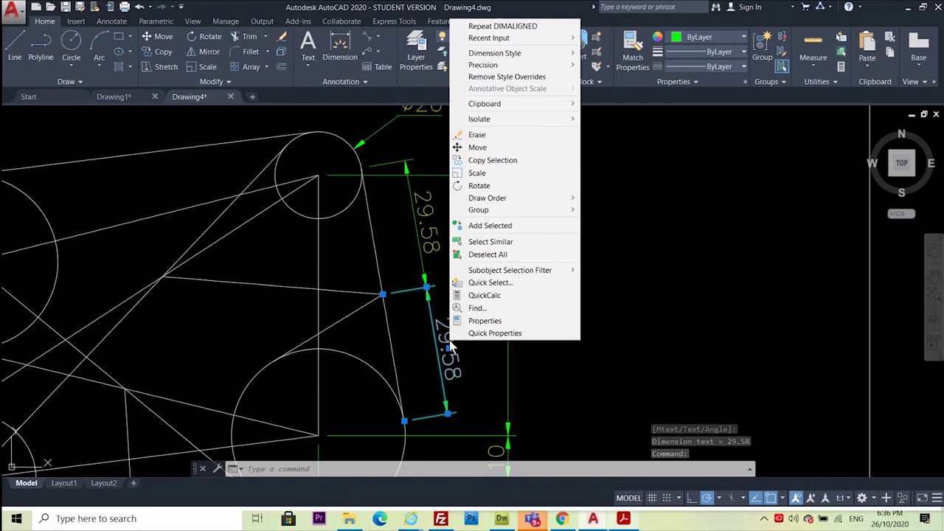
key(Escape)
double_click(449, 341)
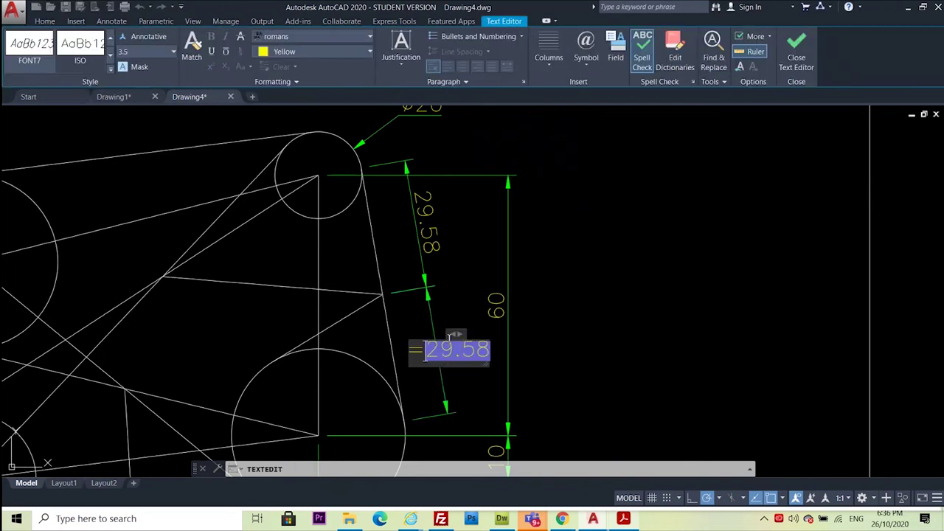
key(Delete)
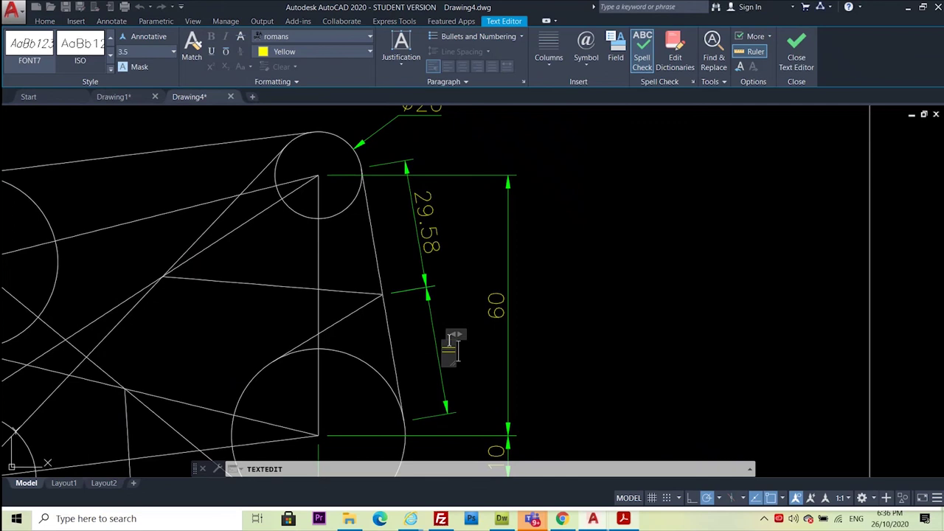
click(559, 348)
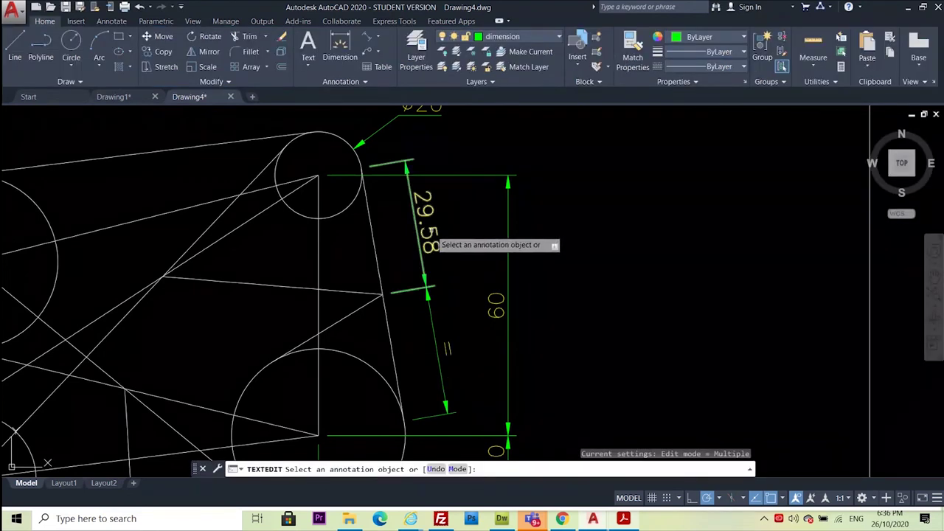
Replace the upper 29.58 value with '=' and zoom out
click(421, 228)
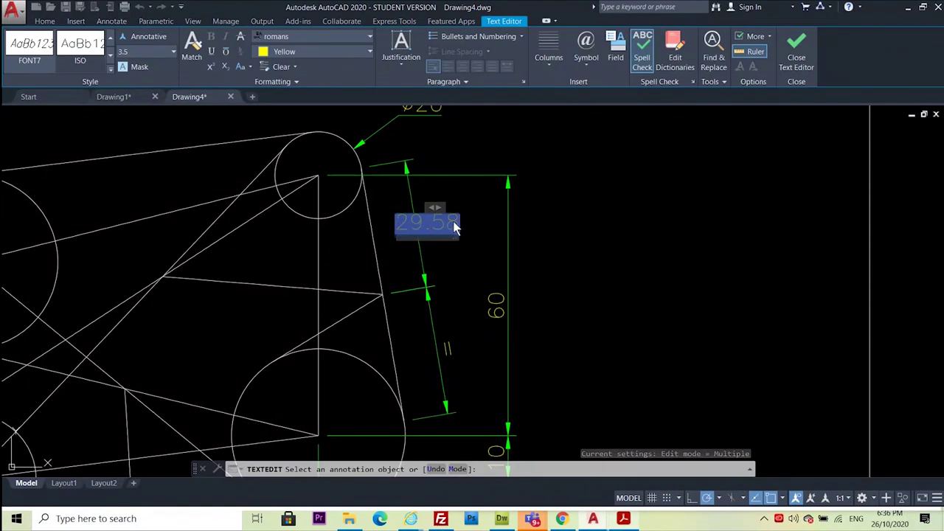
key(Delete)
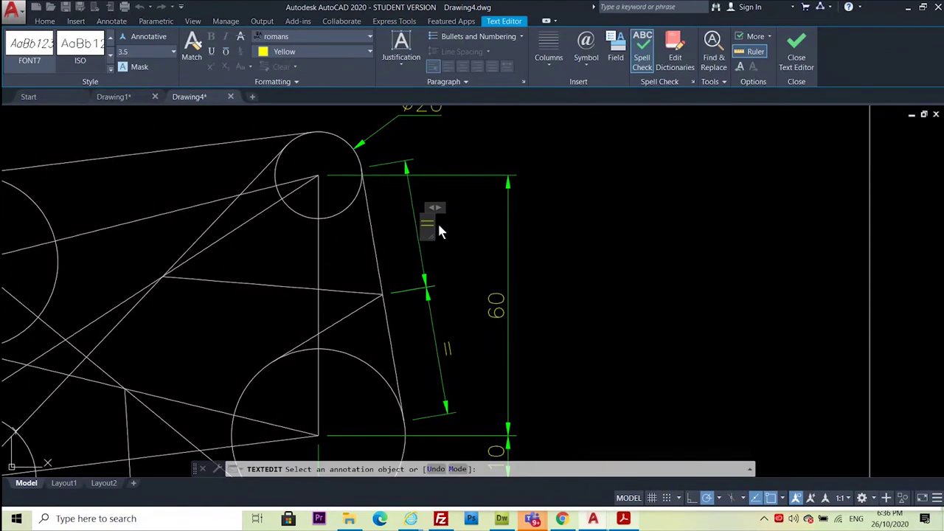
text(=)
click(692, 218)
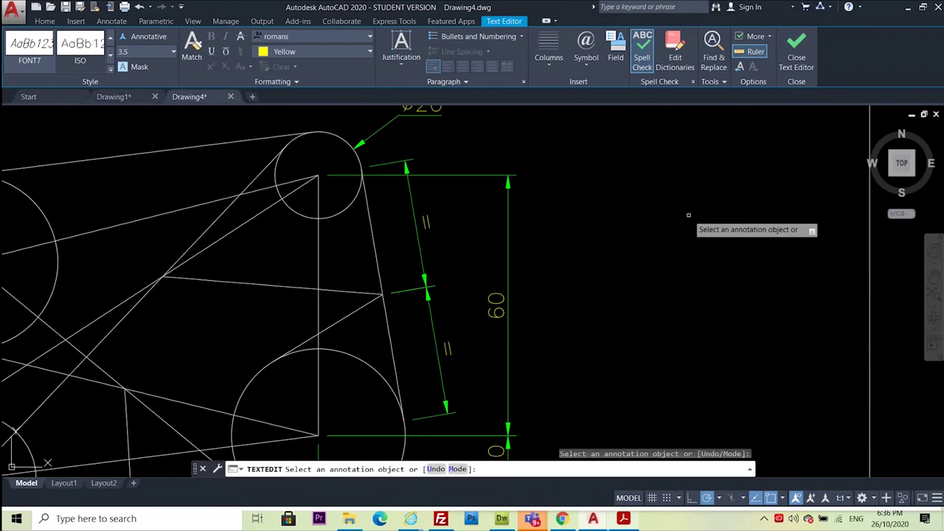
scroll(626, 213, down, 4)
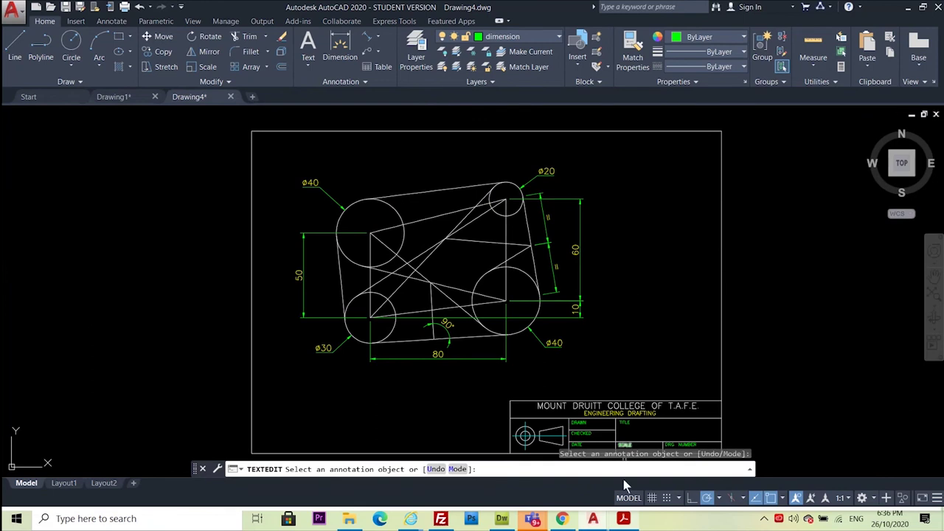
Compare the drawing with the Exercise 5 sheet, leaving the PDF in front, shifted left
click(624, 518)
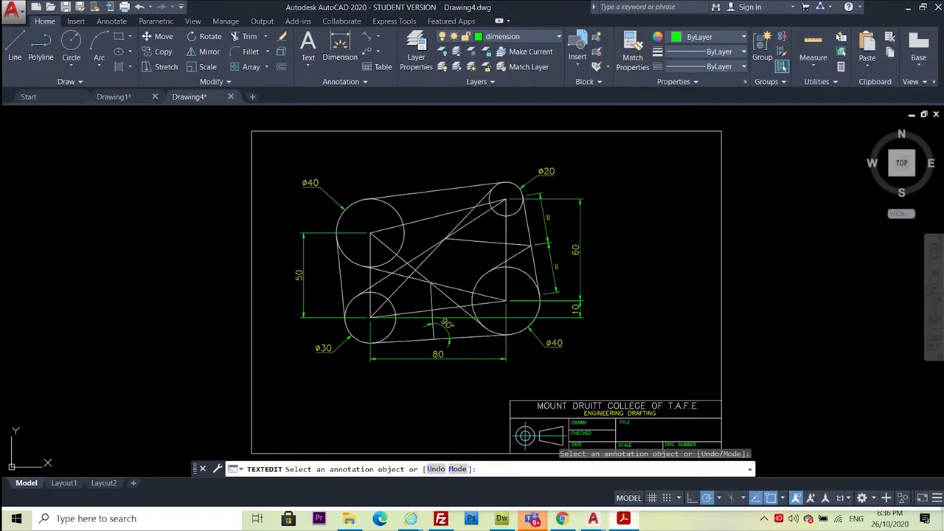
click(333, 399)
scroll(87, 252, down, 2)
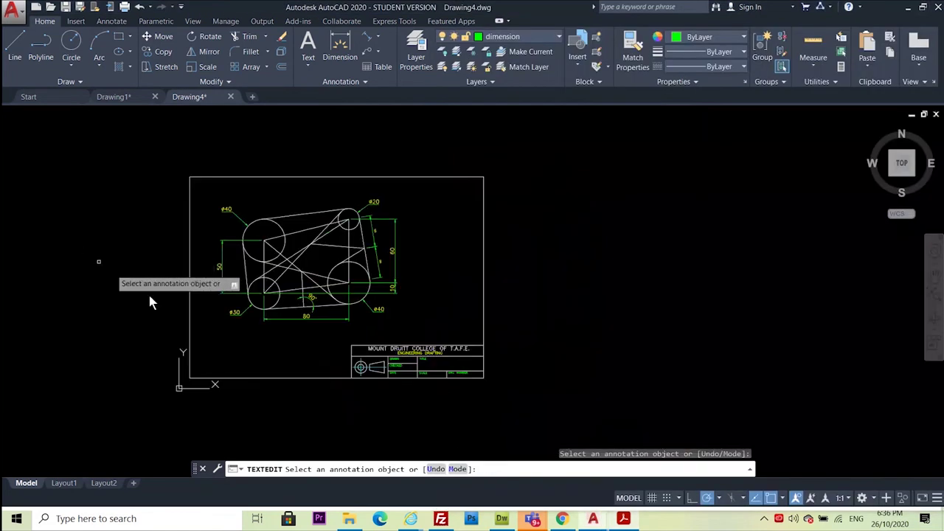
scroll(391, 365, up, 6)
click(451, 416)
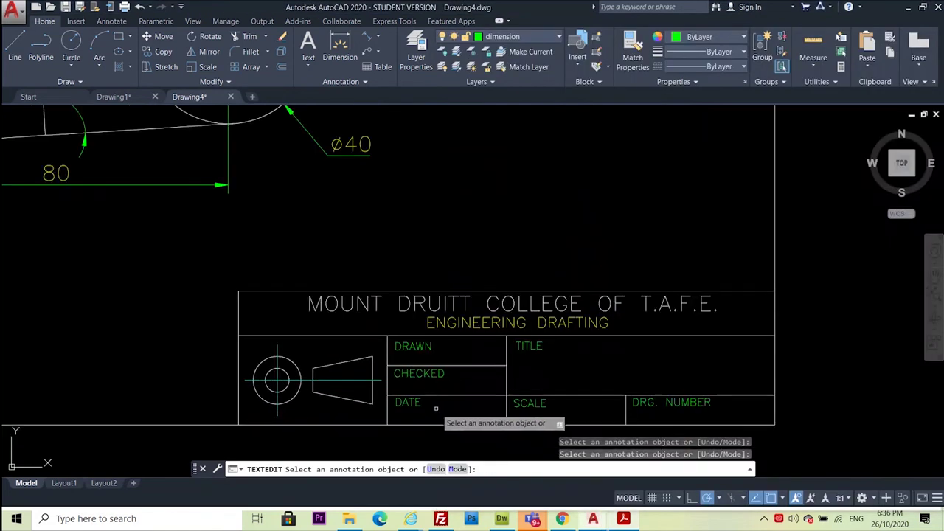
scroll(532, 226, down, 5)
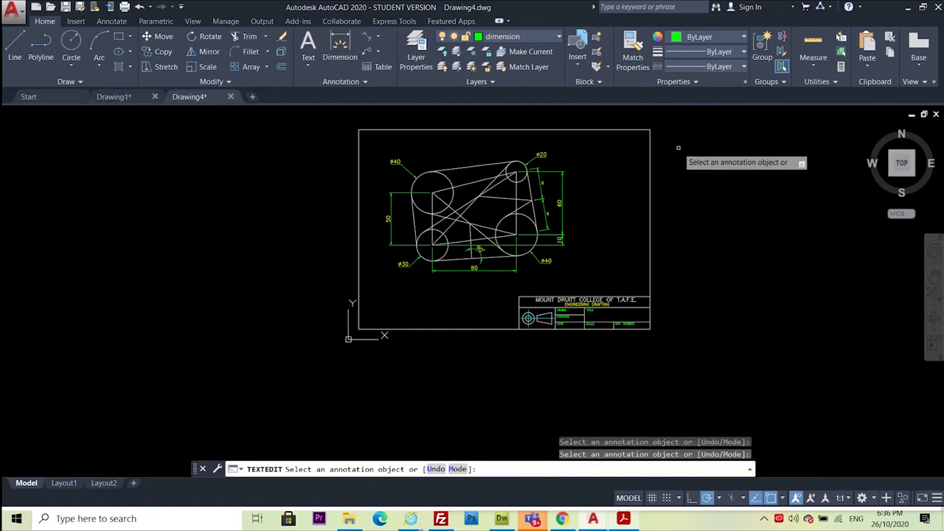
click(624, 519)
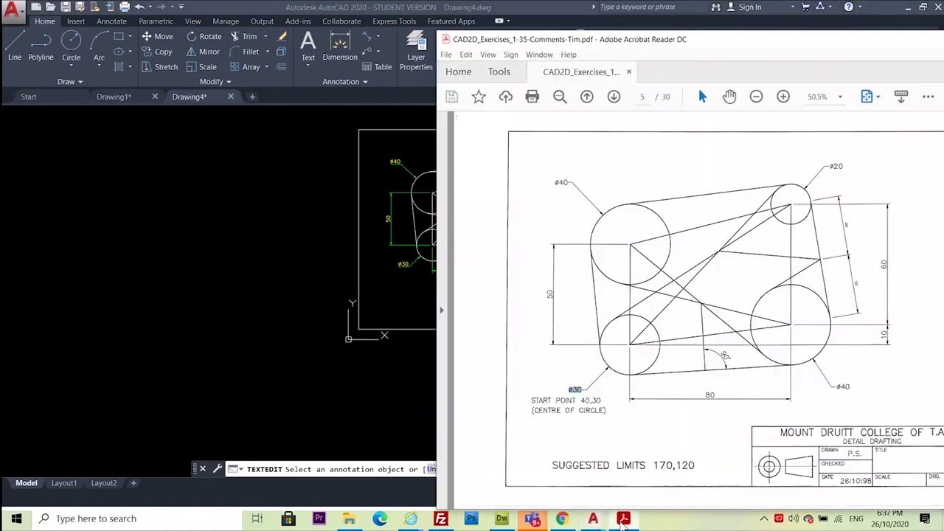
drag(758, 43, 604, 45)
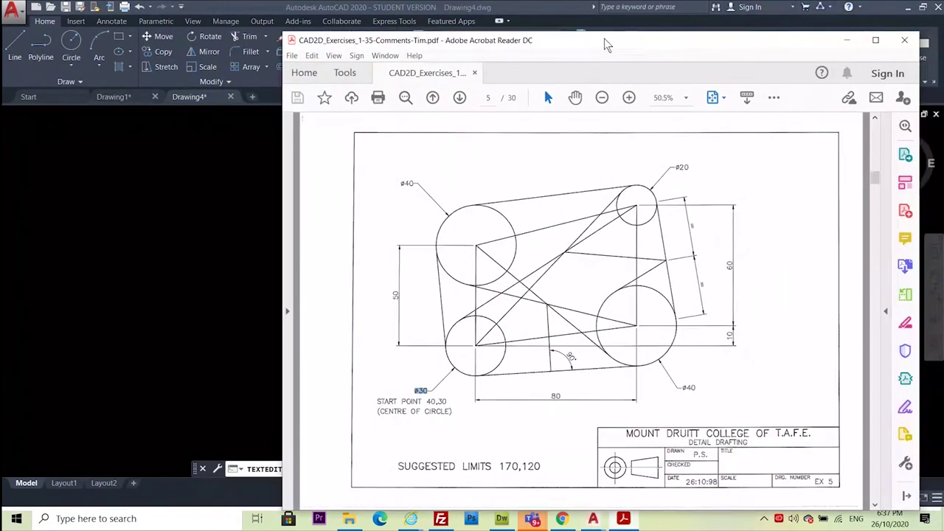